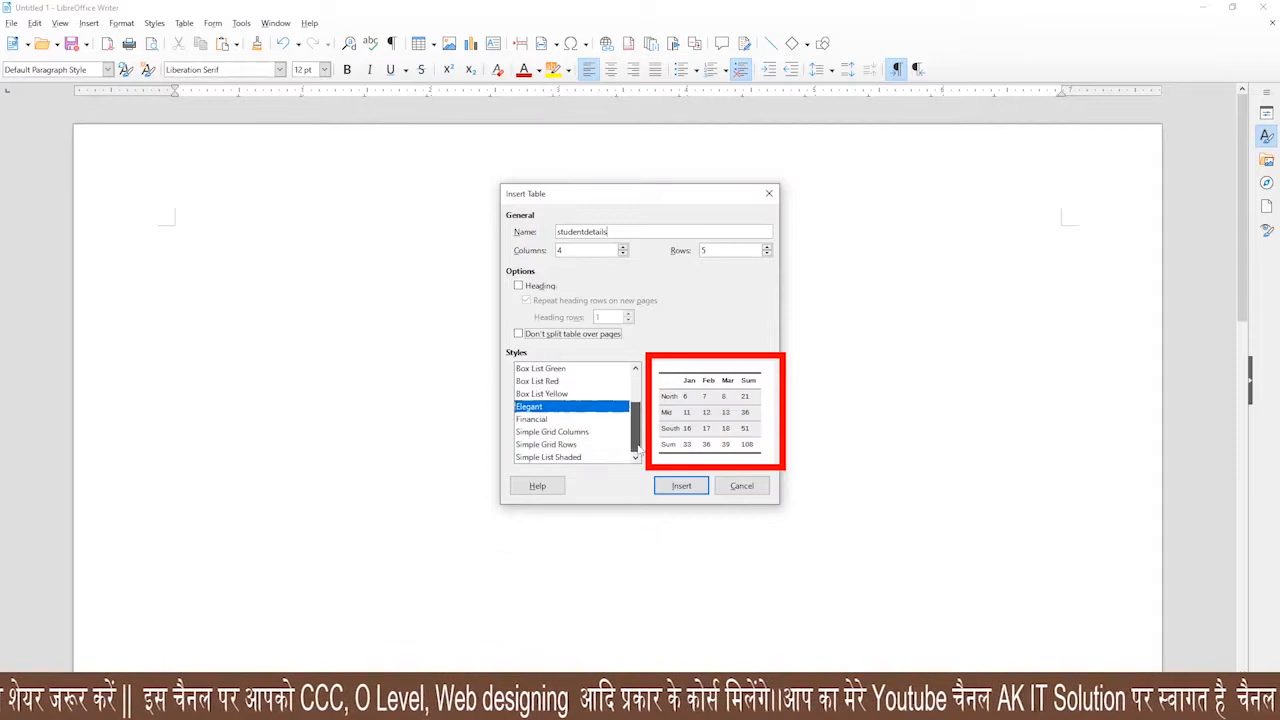
Preview several table styles, choose Default Table Style, and insert the studentdetails table with 4 columns and 5 rows
click(540, 432)
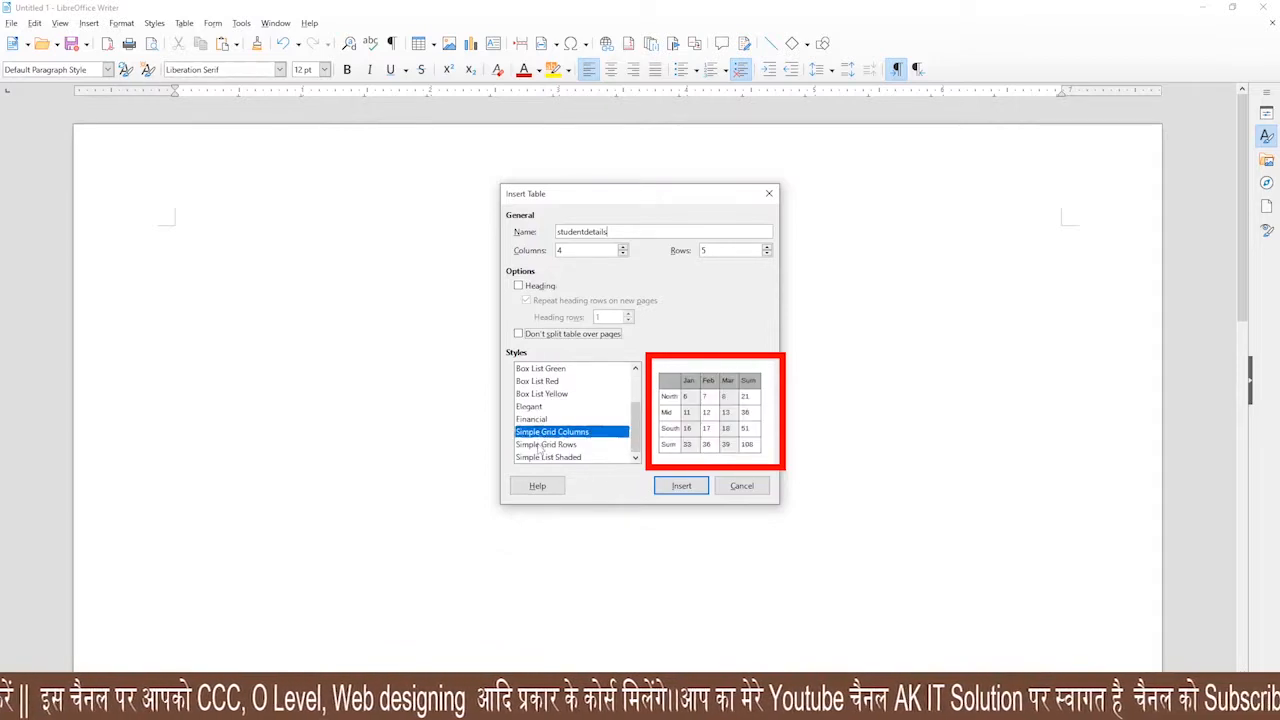
click(540, 444)
click(544, 457)
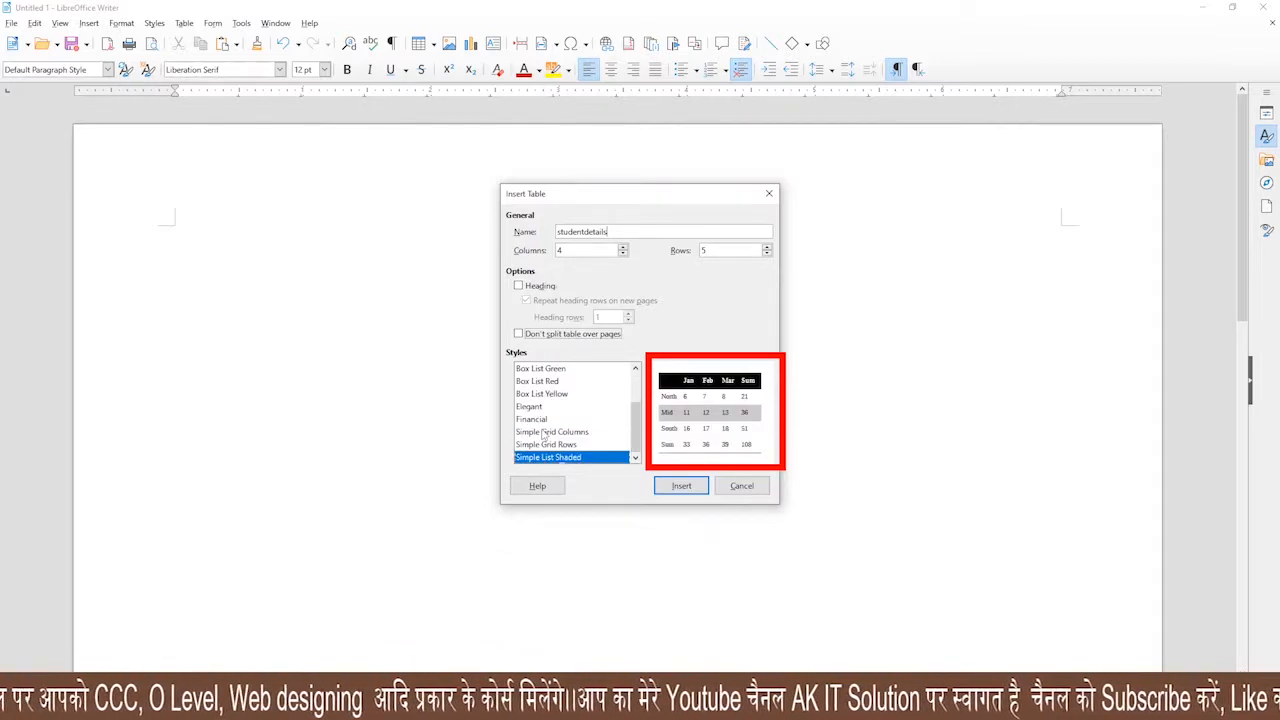
scroll(540, 438, up, 2)
click(532, 383)
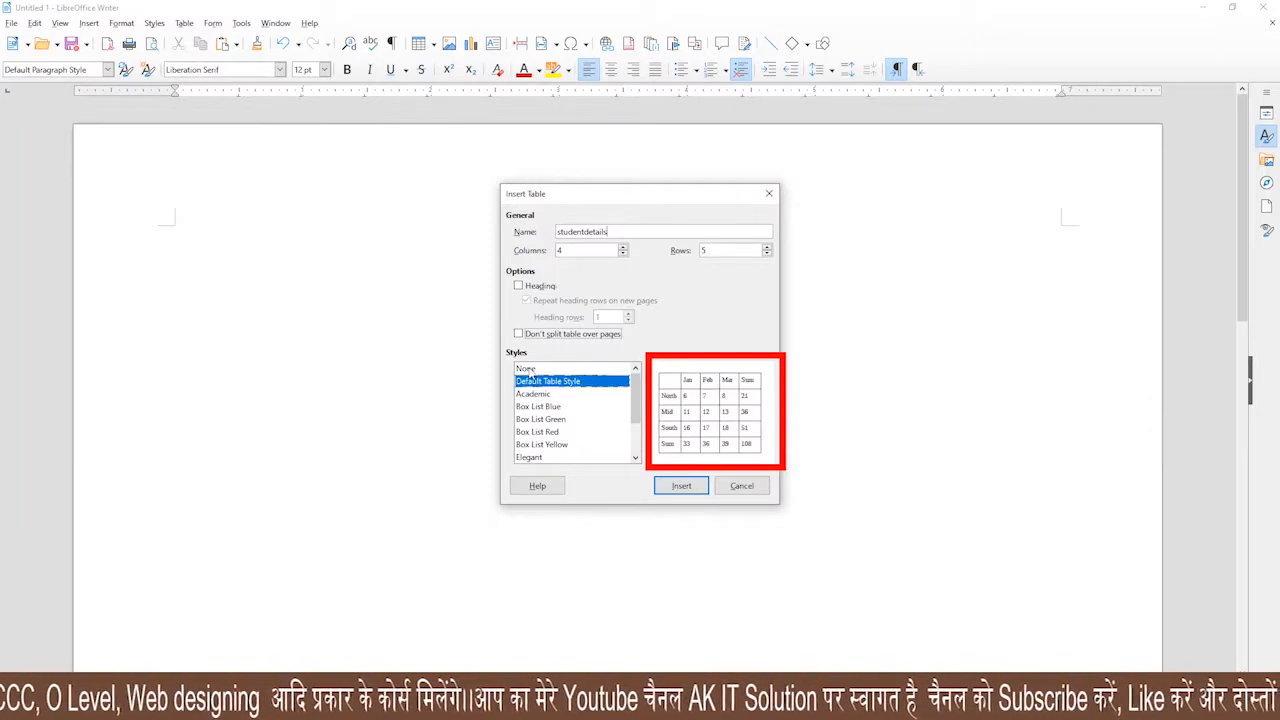
click(528, 369)
click(534, 384)
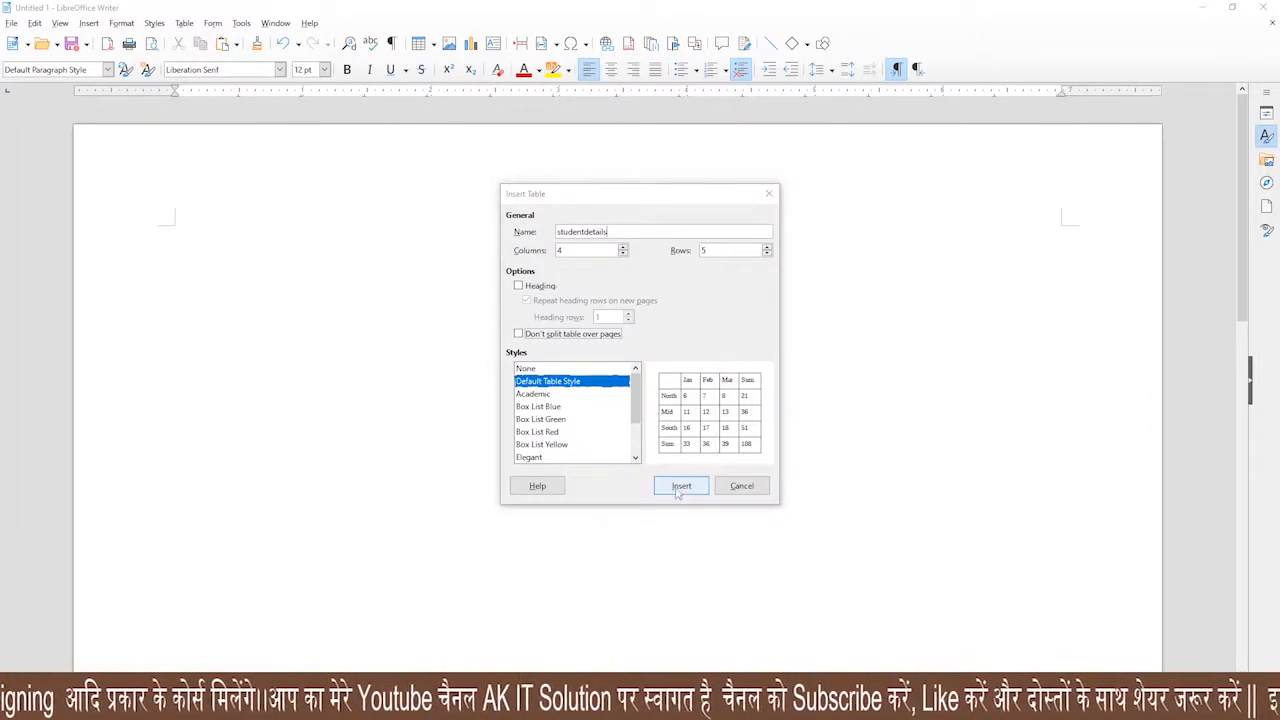
click(680, 487)
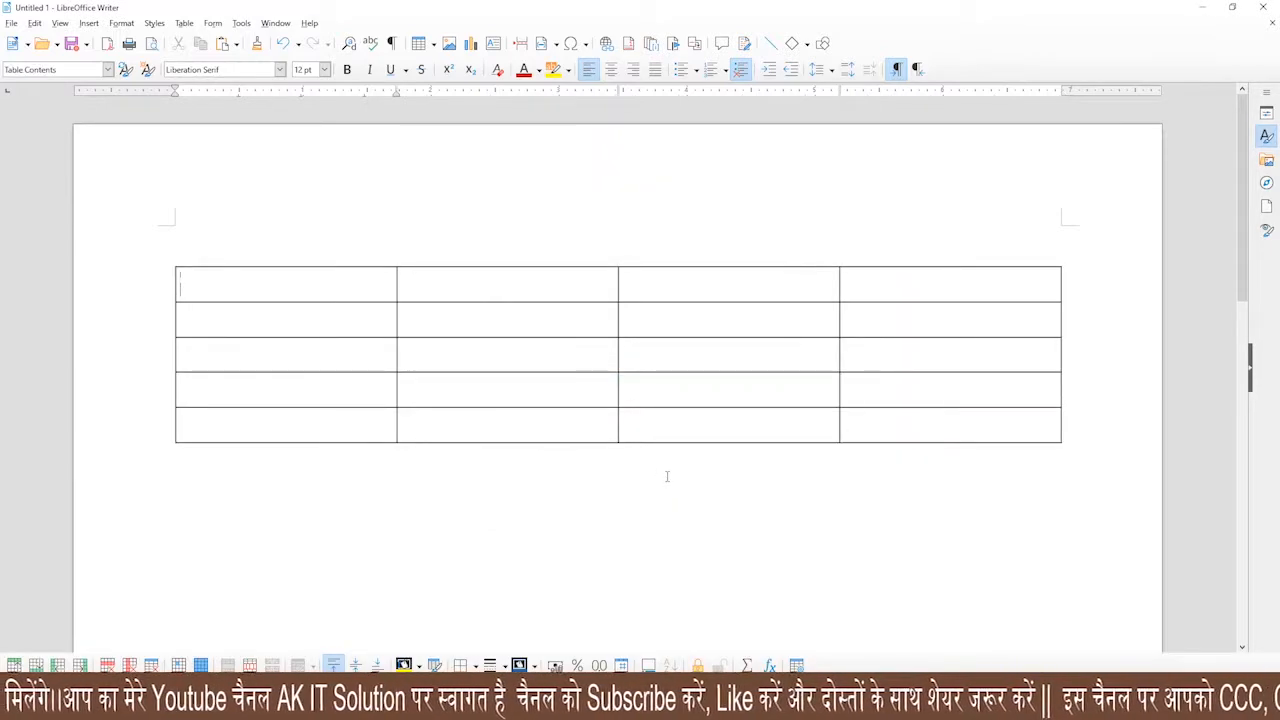
Enter the column heading "Name" in the first cell of the table and move on to the next cell
scroll(669, 487, up, 1)
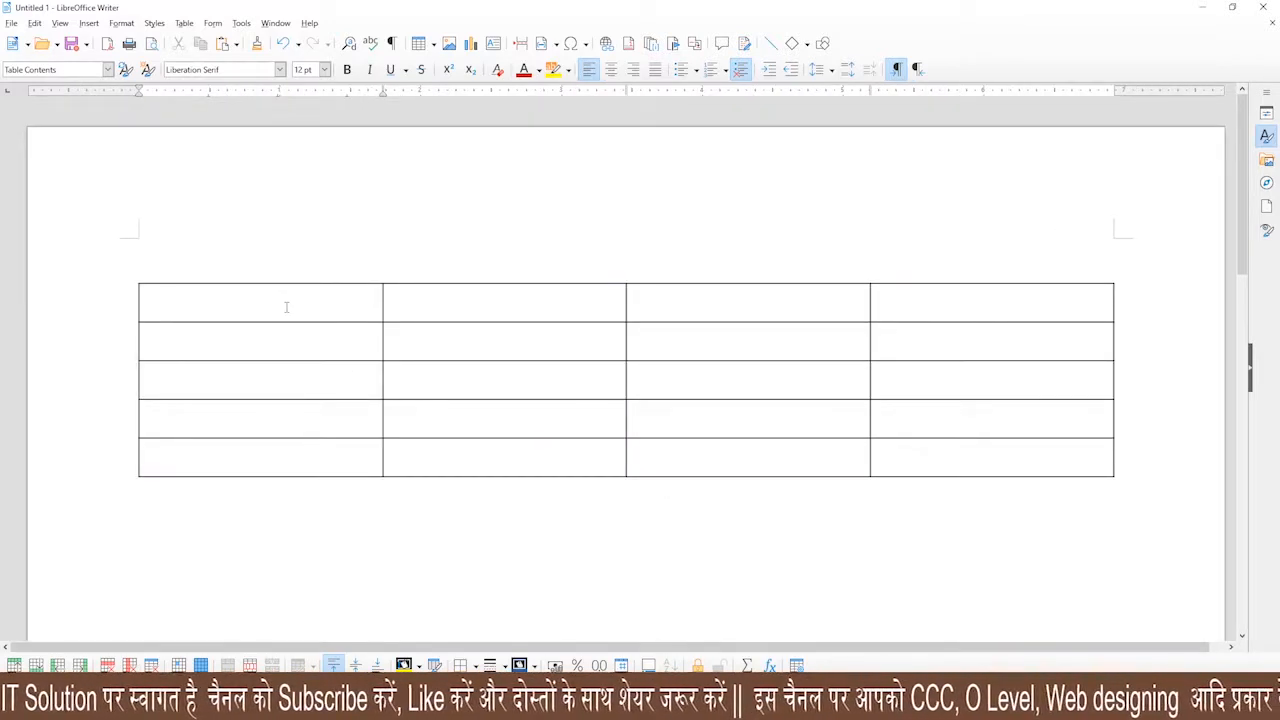
text(nae)
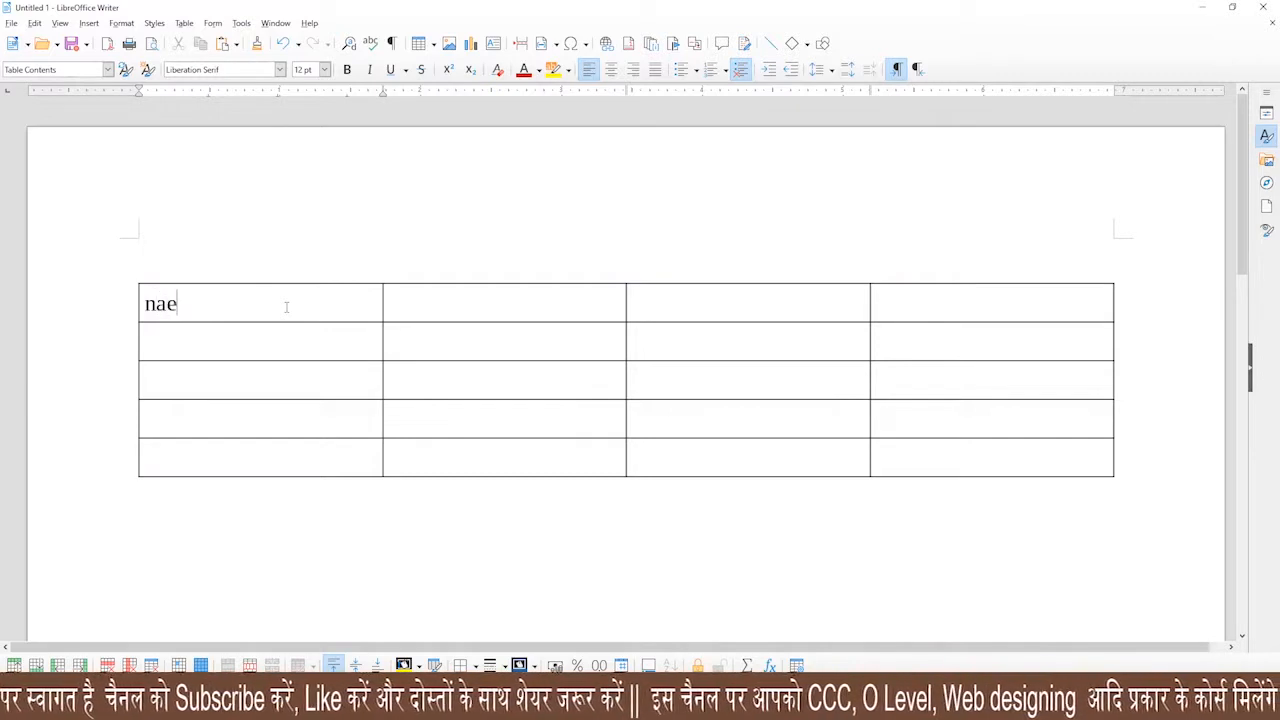
key(BackSpace)
text(me)
key(Tab)
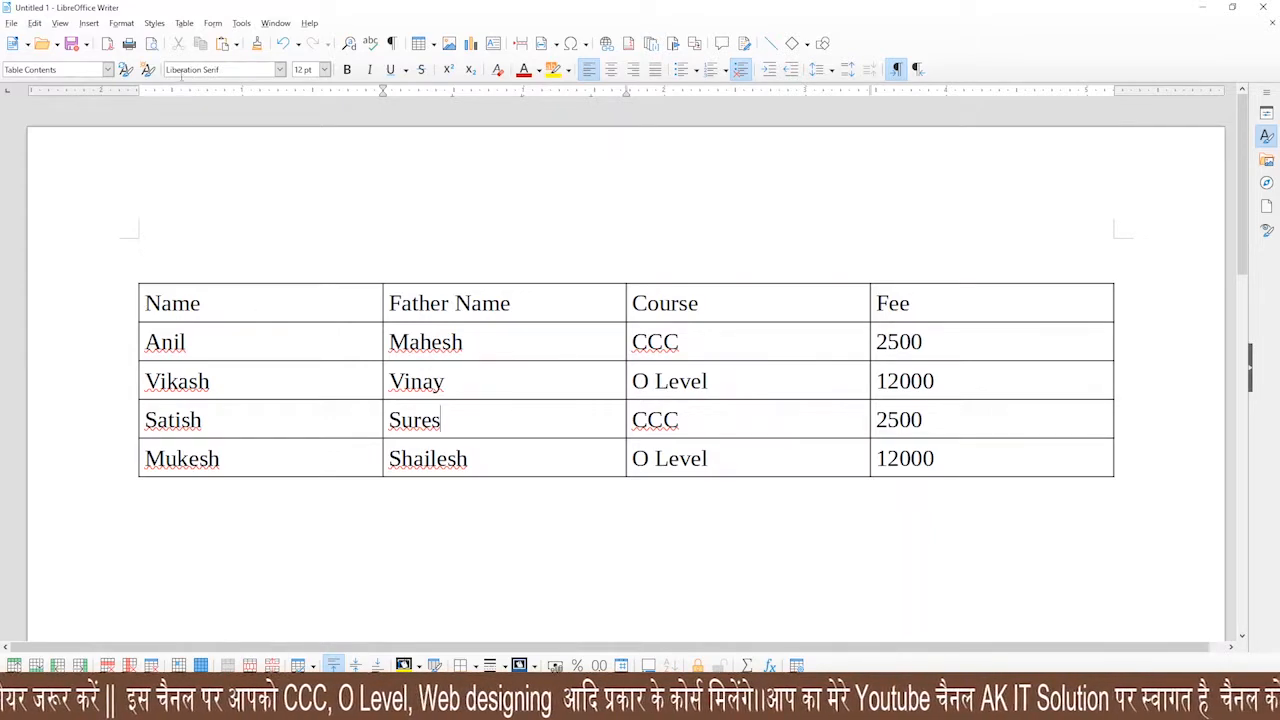
click(183, 25)
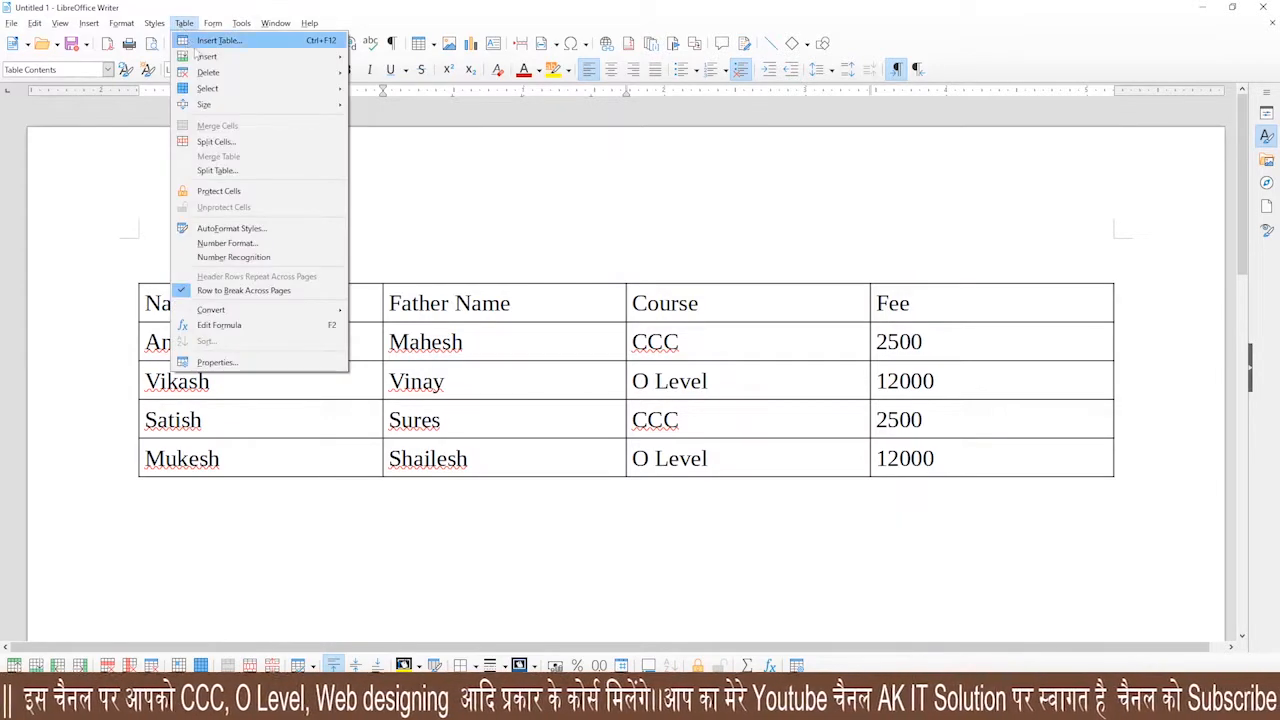
mouse_move(208, 58)
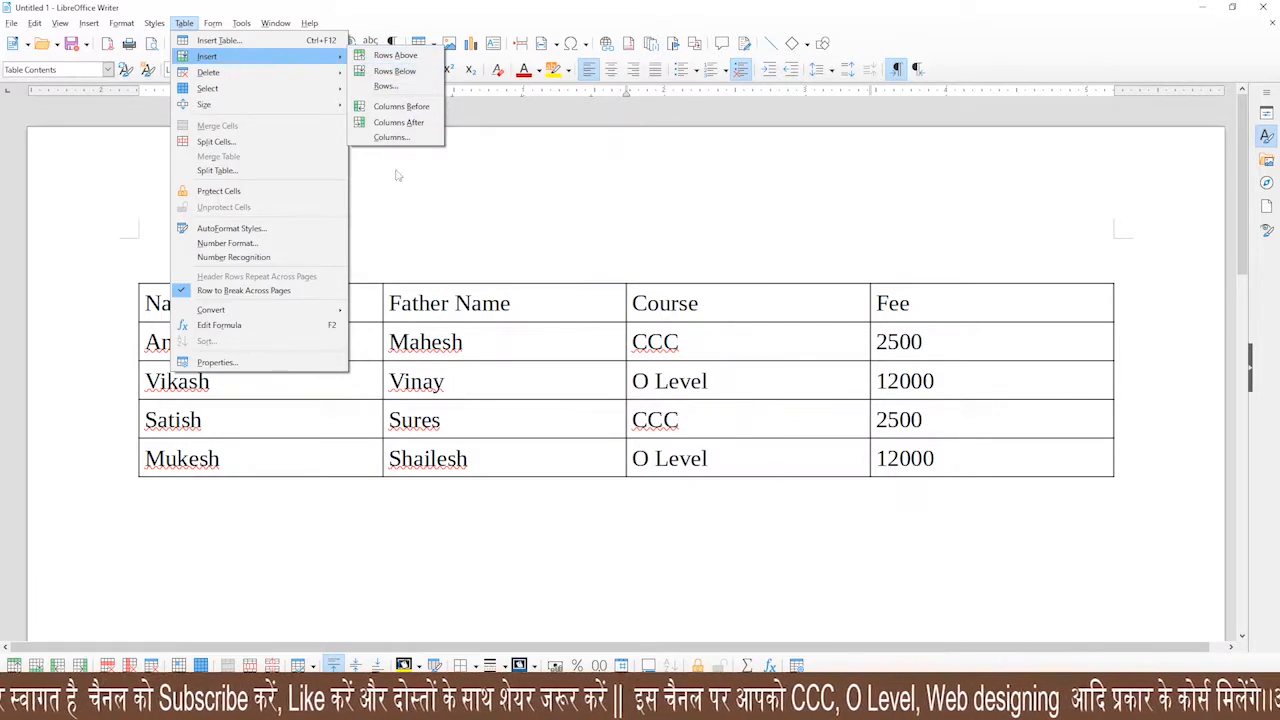
click(425, 373)
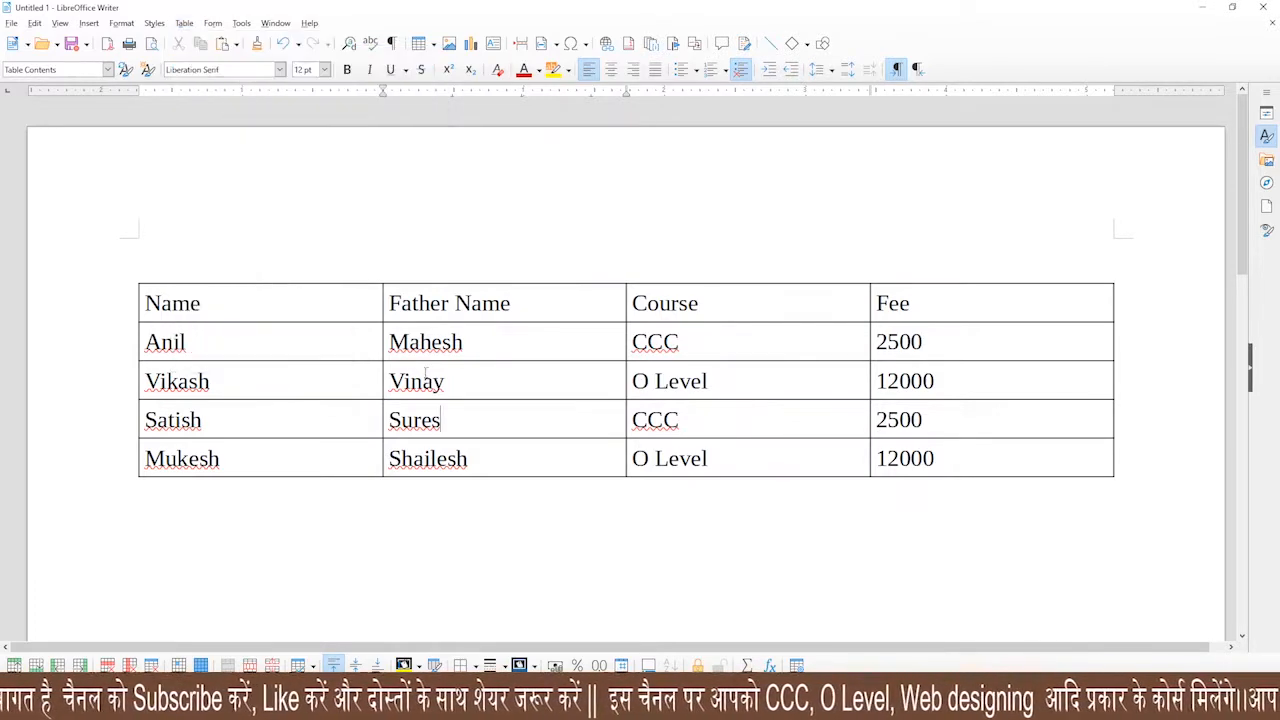
Insert a blank row above the first student's row, directly under the heading row
click(246, 342)
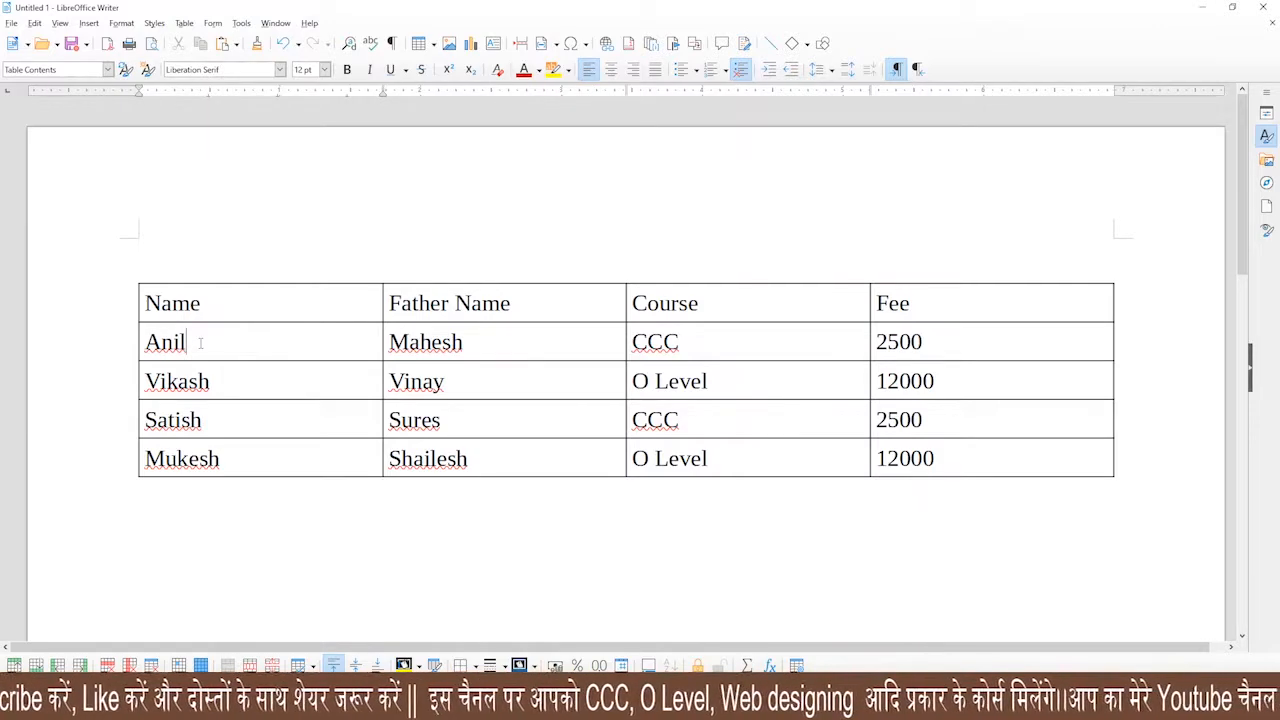
drag(201, 342, 129, 340)
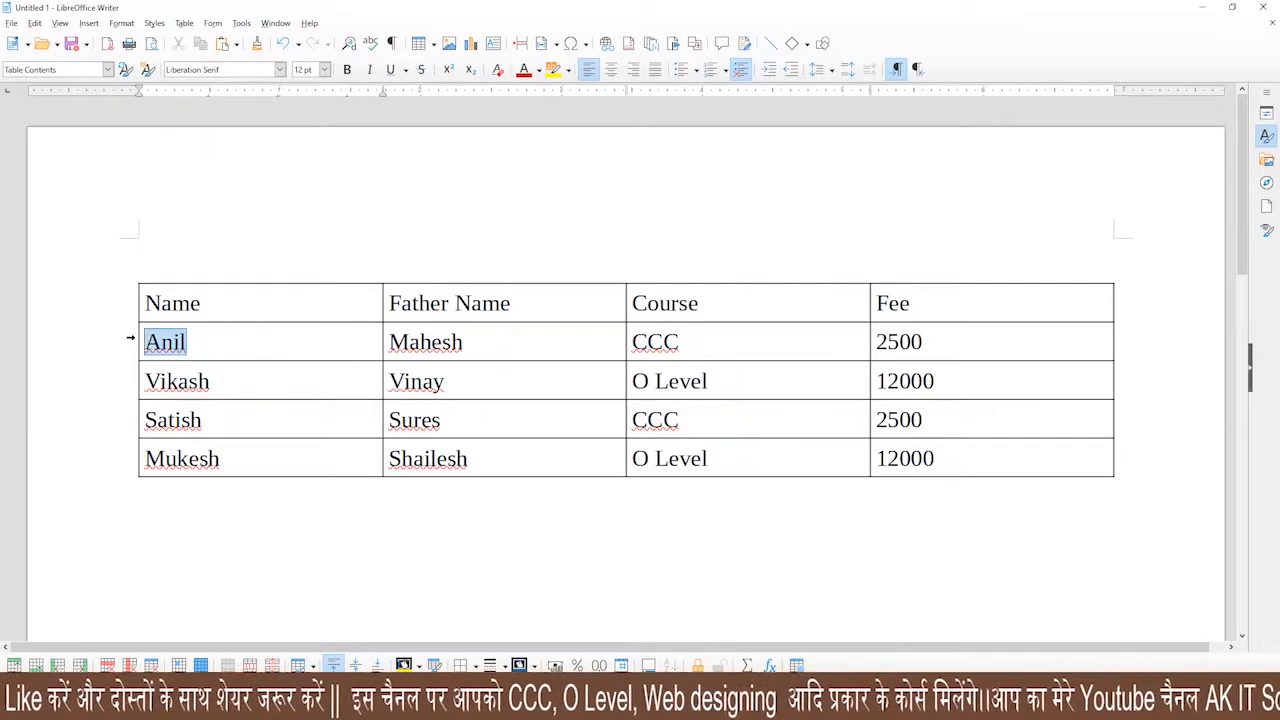
click(220, 343)
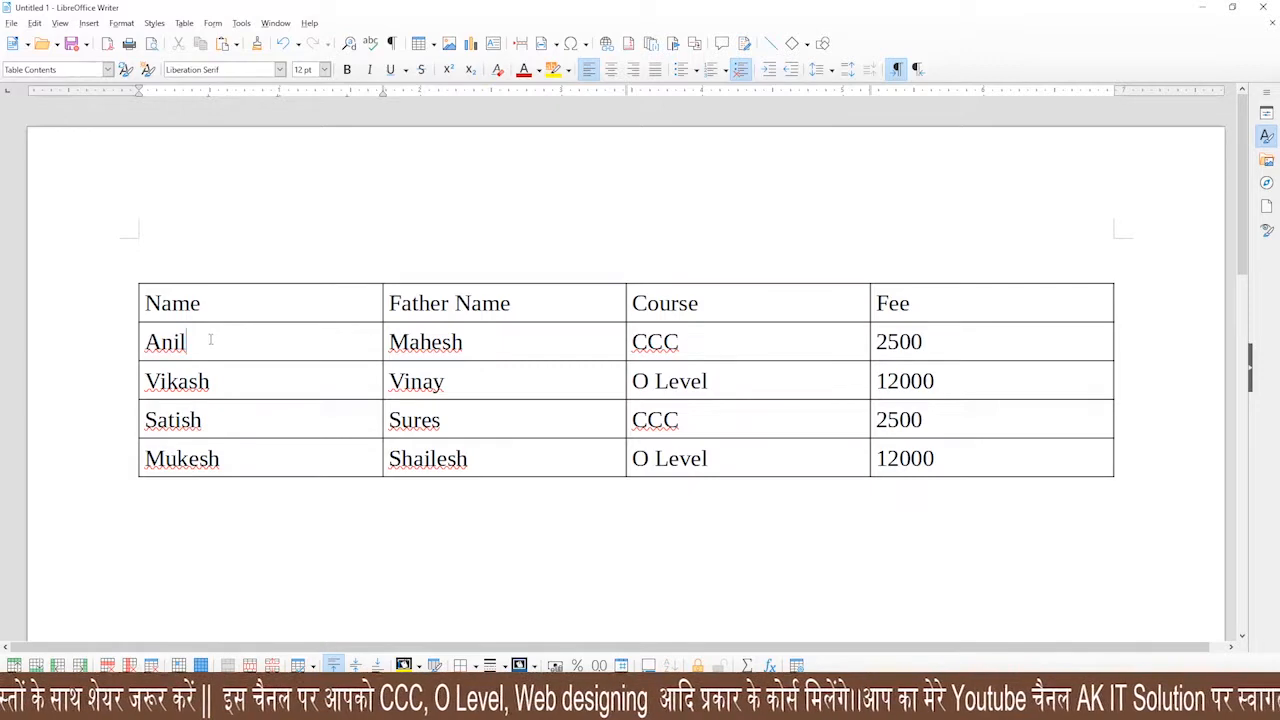
drag(196, 340, 135, 340)
click(213, 343)
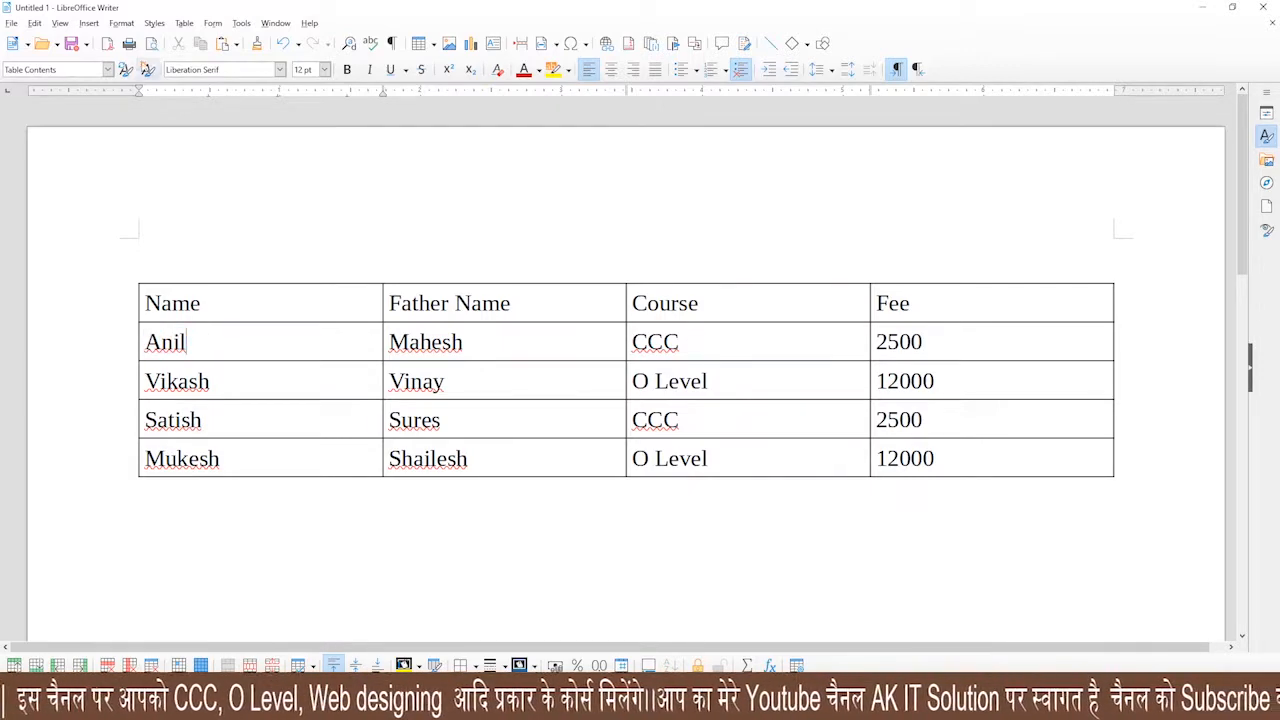
click(184, 23)
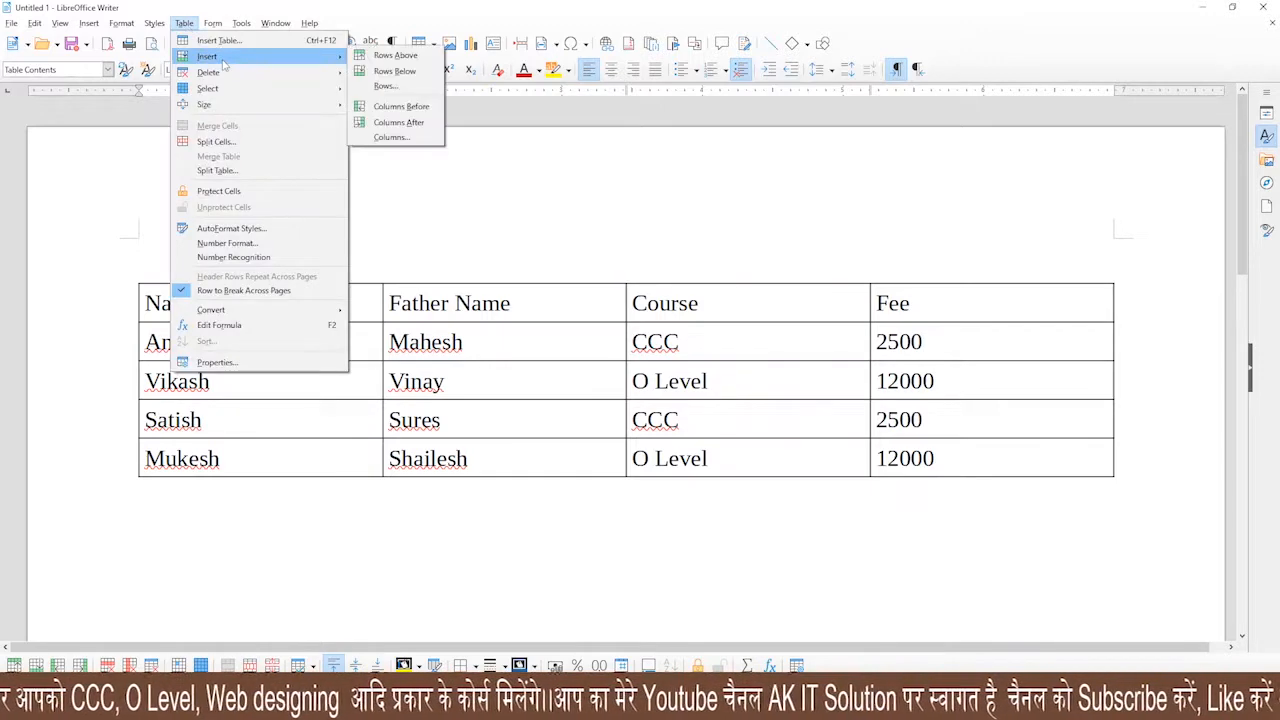
click(395, 56)
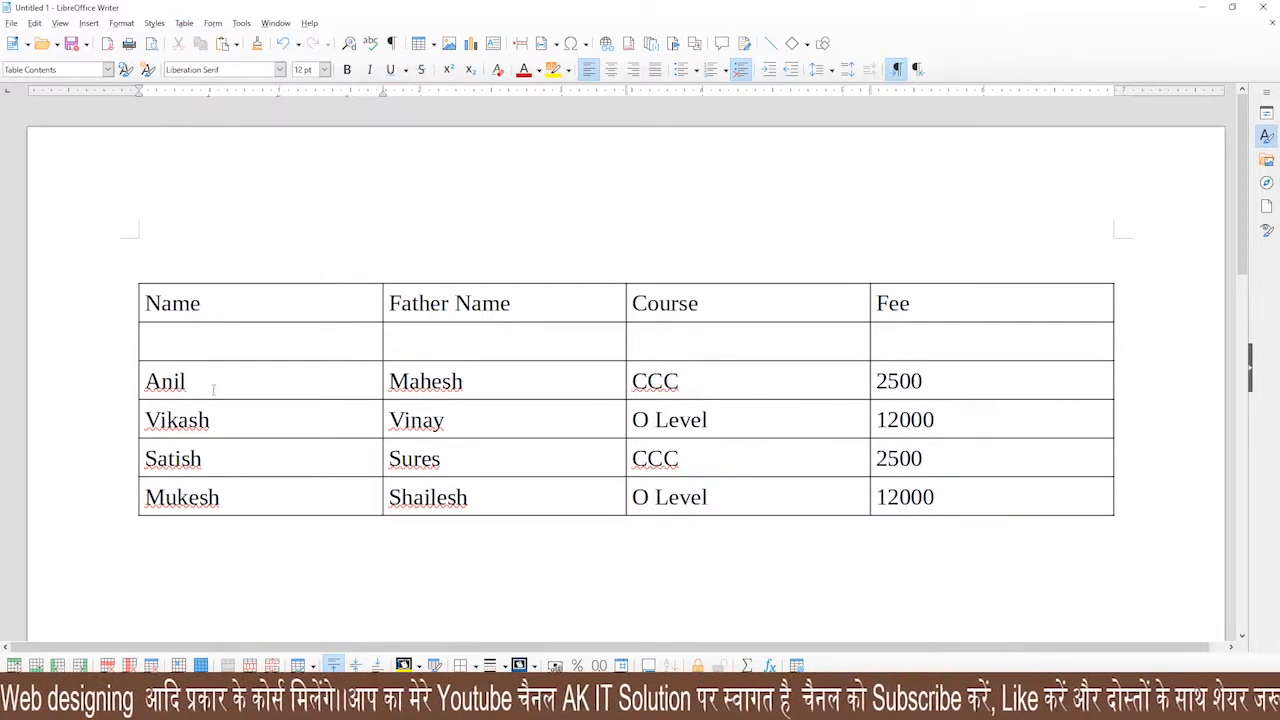
Insert a blank row directly below the first student's row
drag(160, 334, 939, 329)
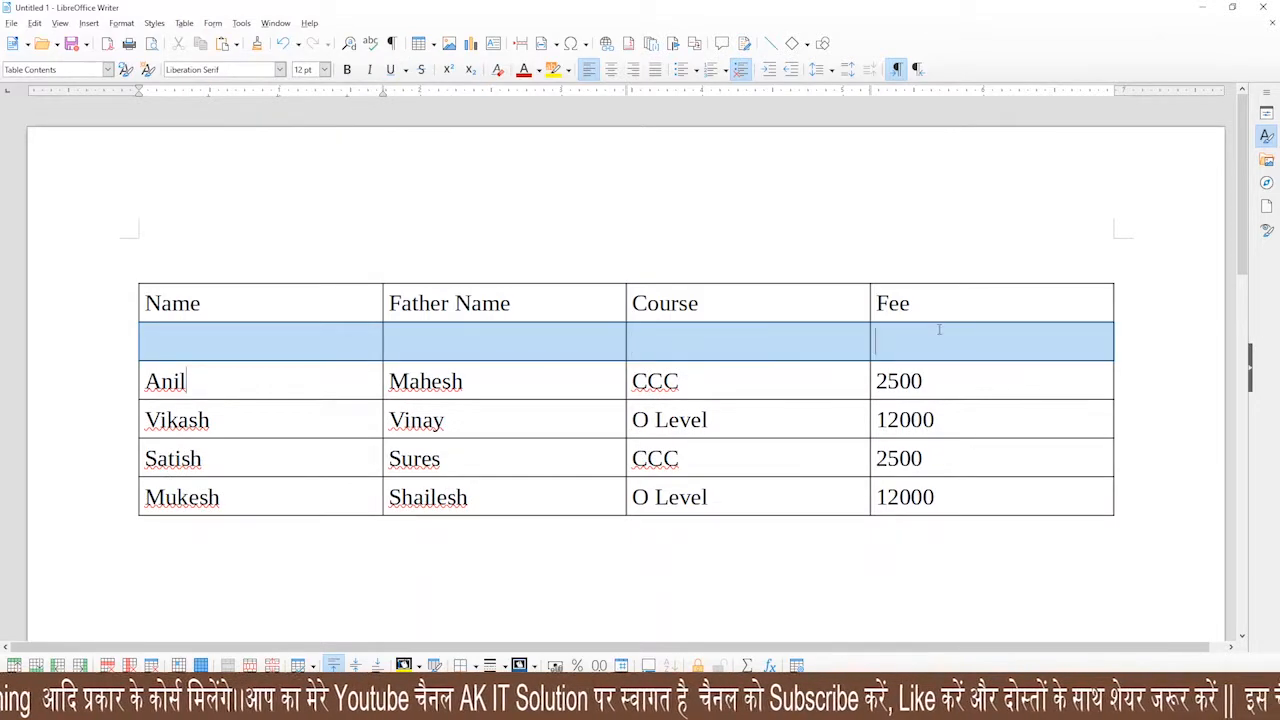
click(218, 382)
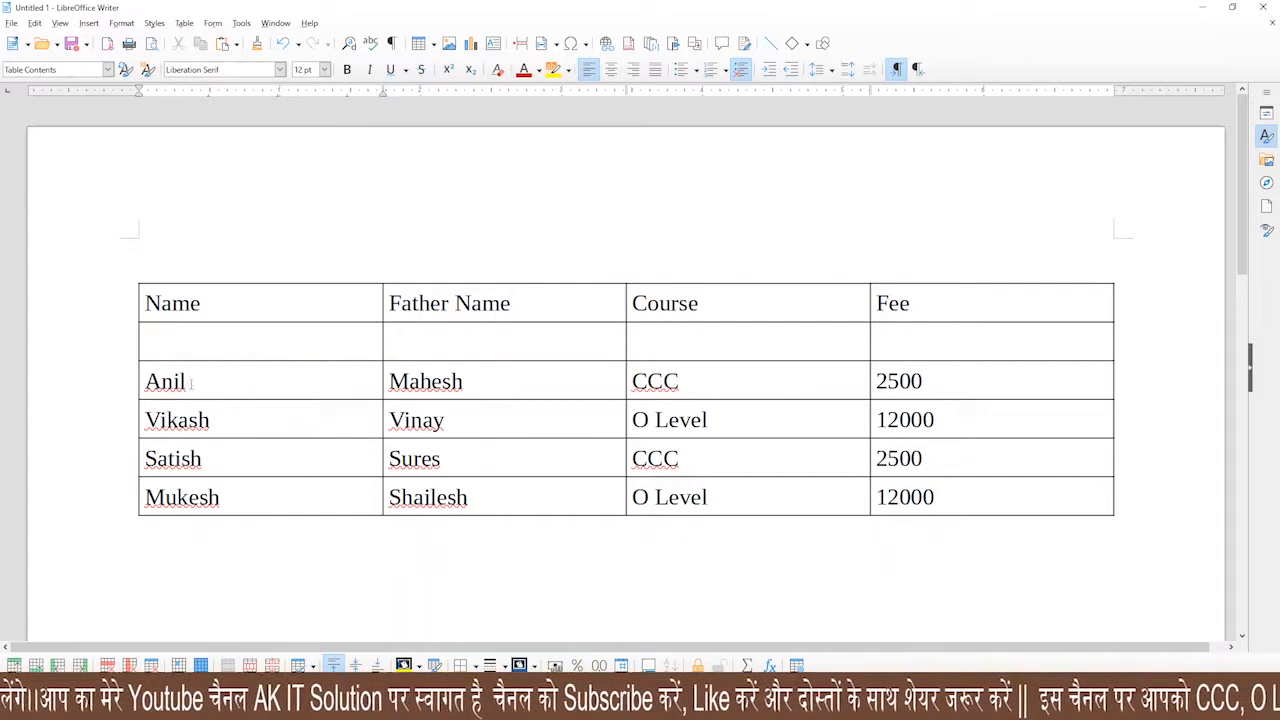
drag(207, 382, 133, 382)
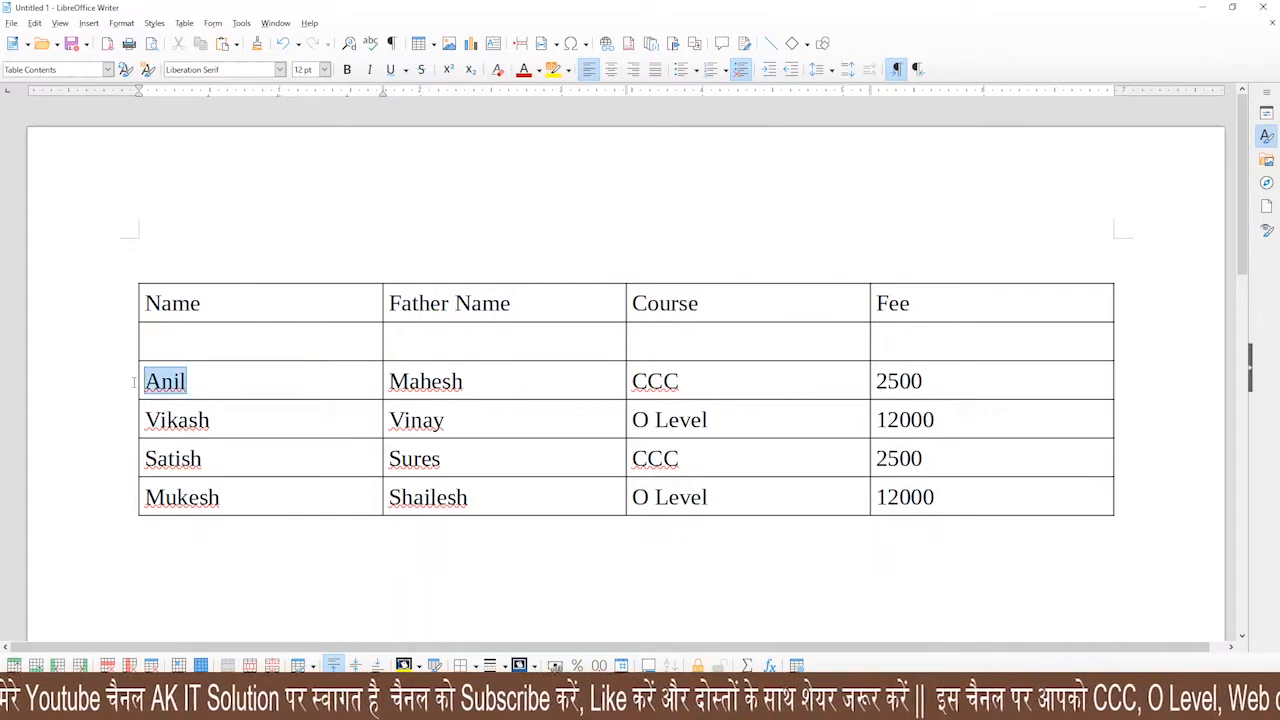
click(207, 388)
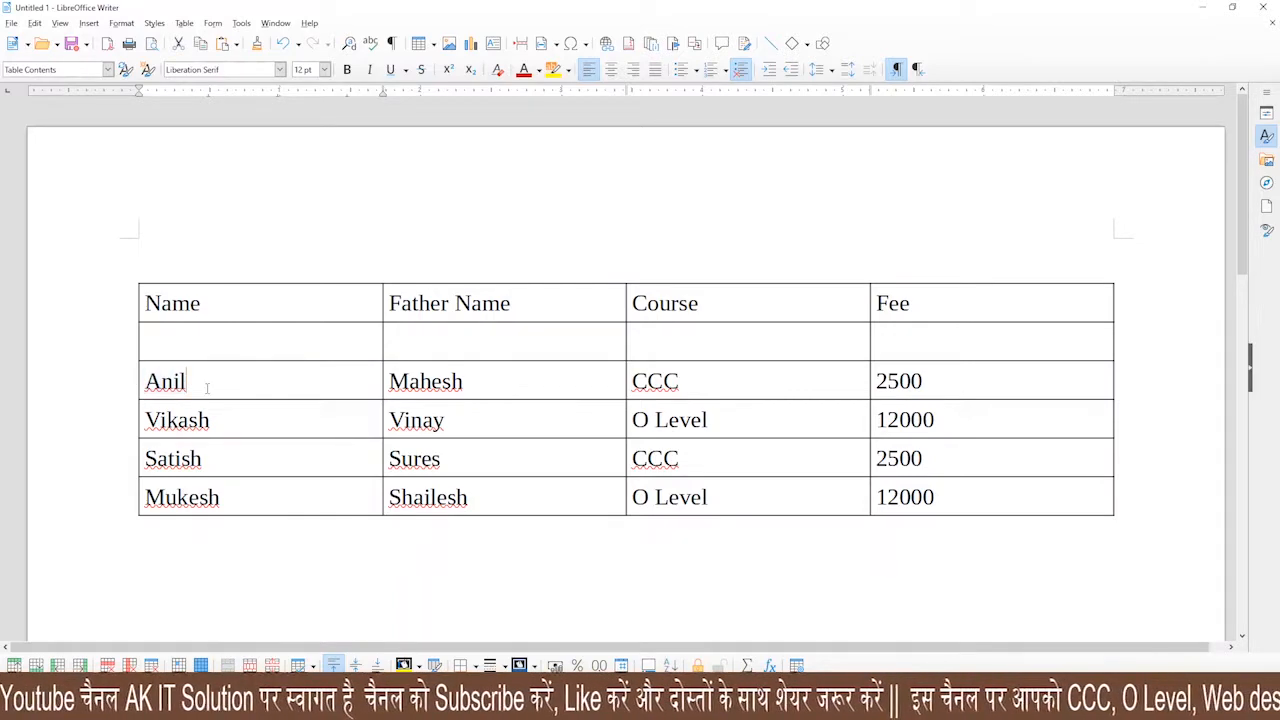
click(184, 23)
mouse_move(214, 58)
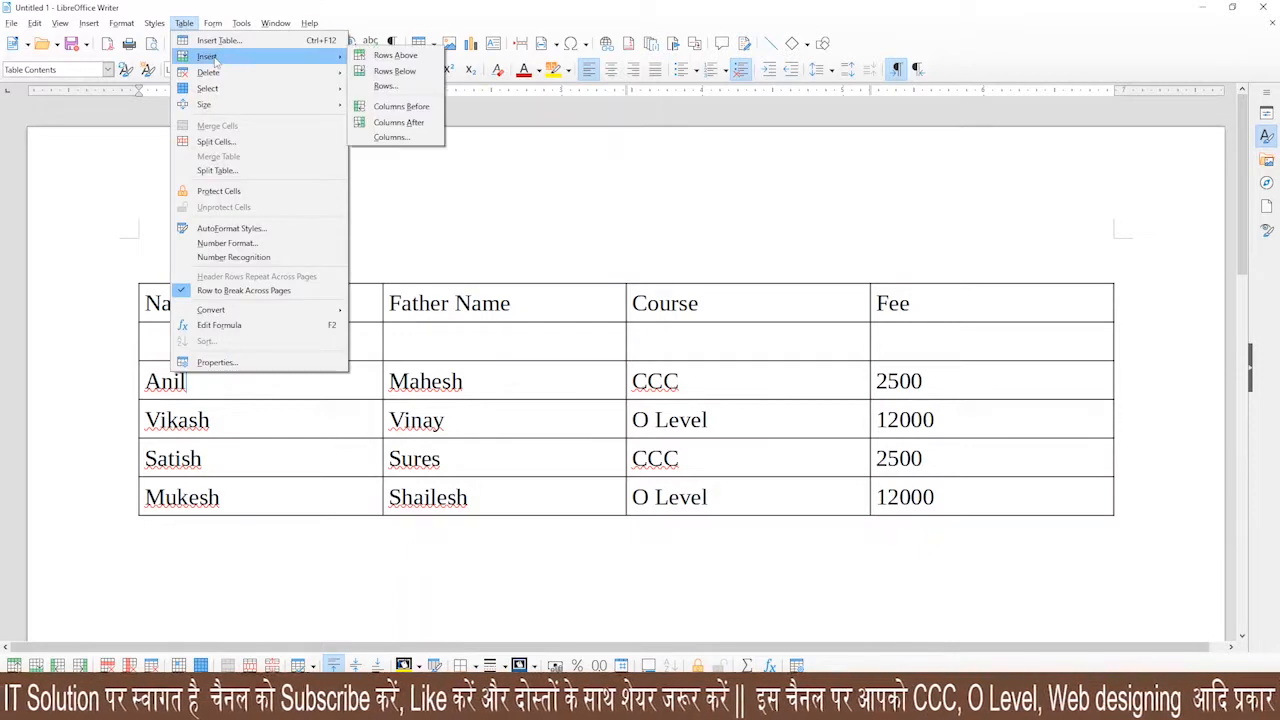
click(398, 73)
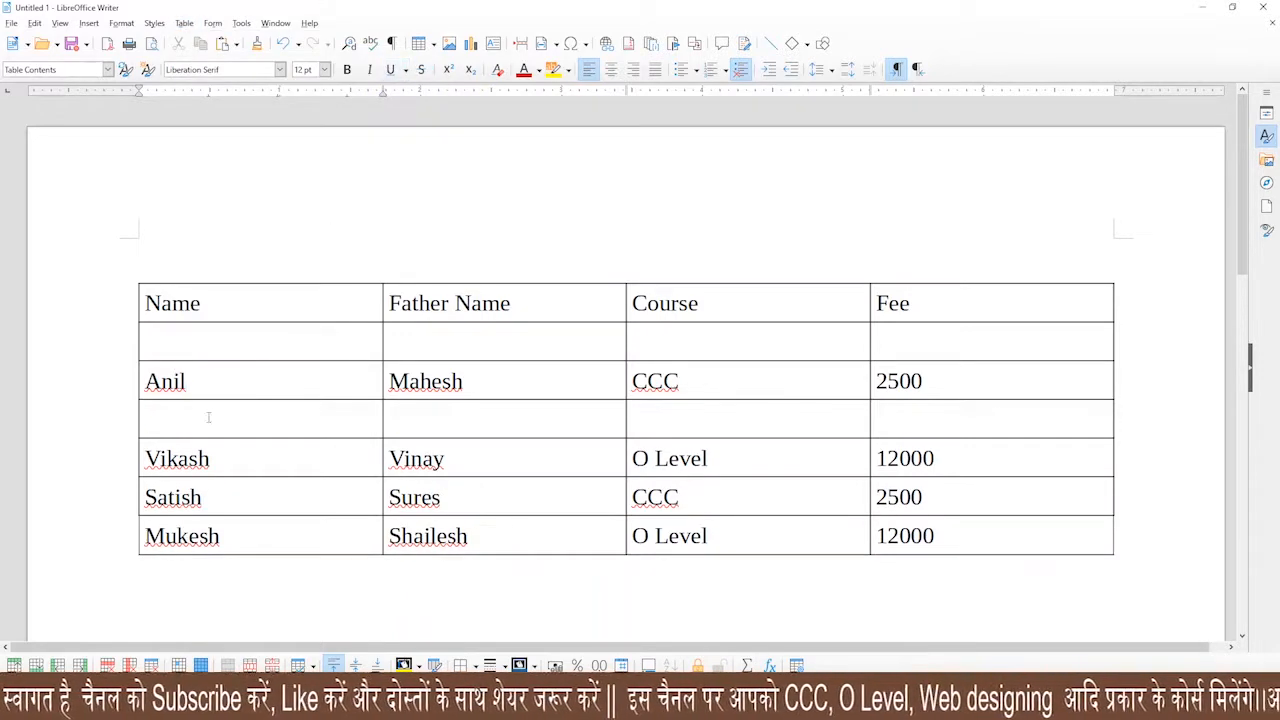
drag(221, 419, 914, 417)
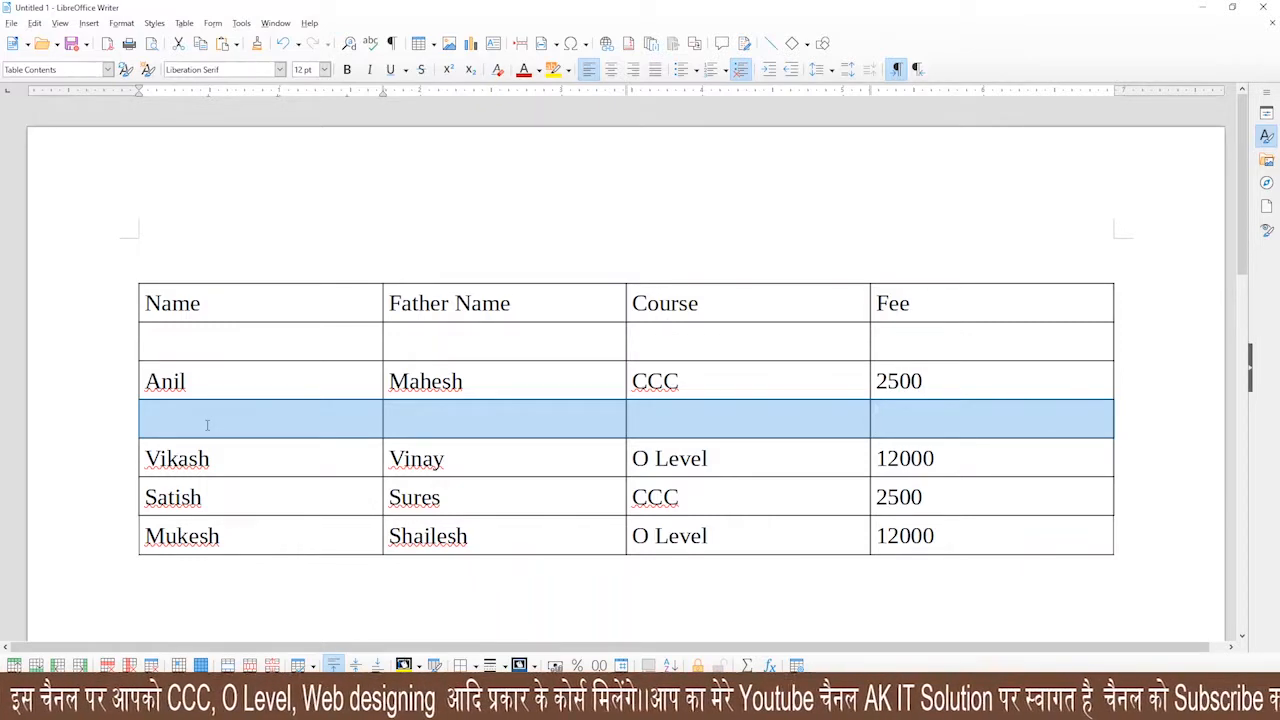
click(212, 425)
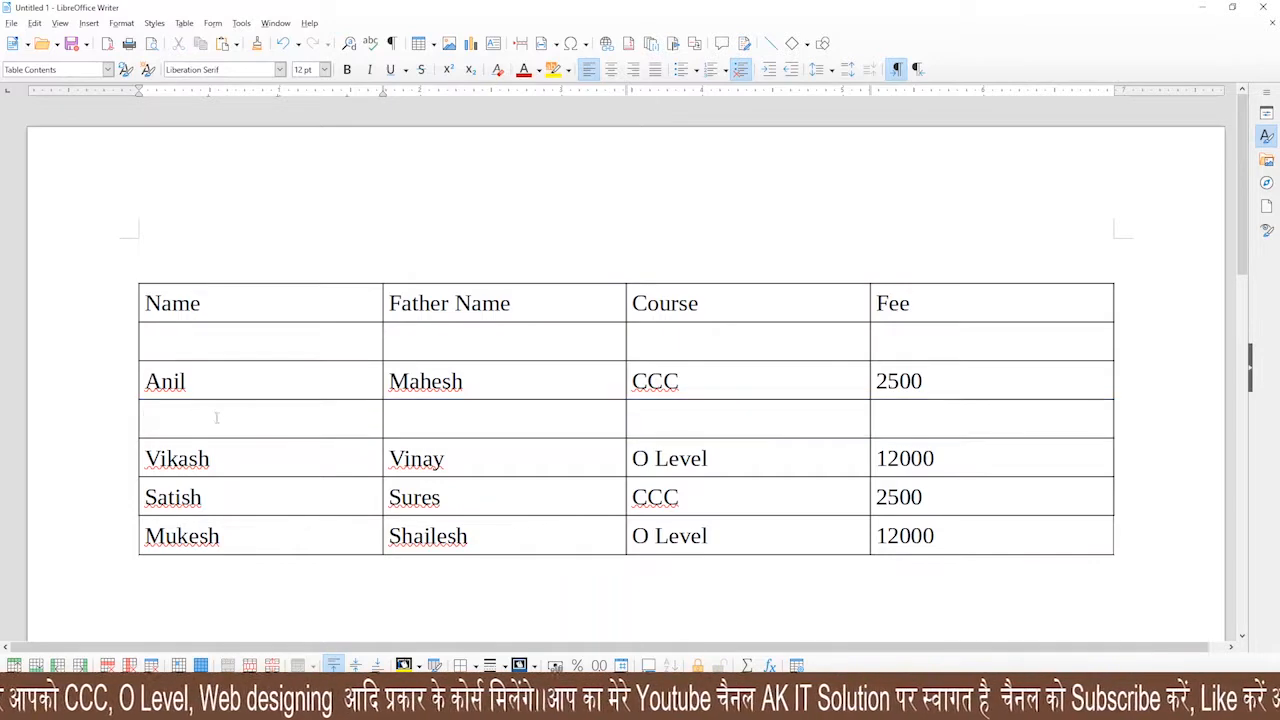
click(184, 23)
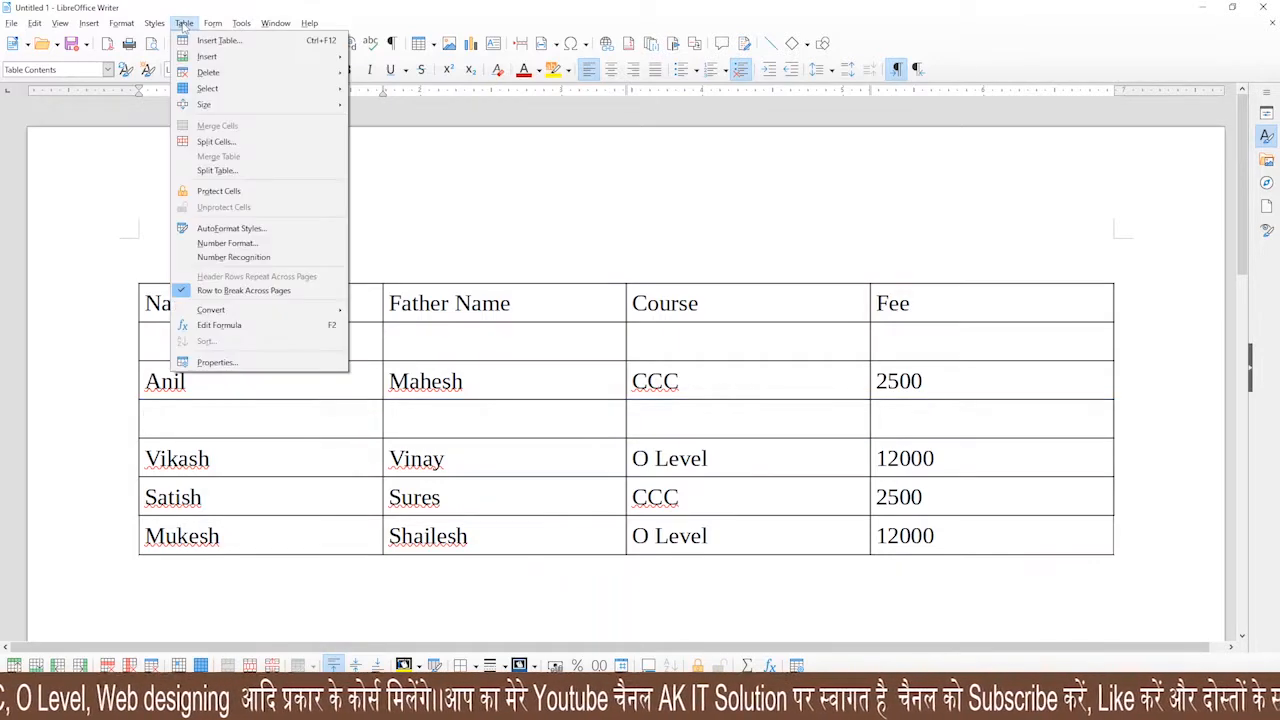
mouse_move(270, 62)
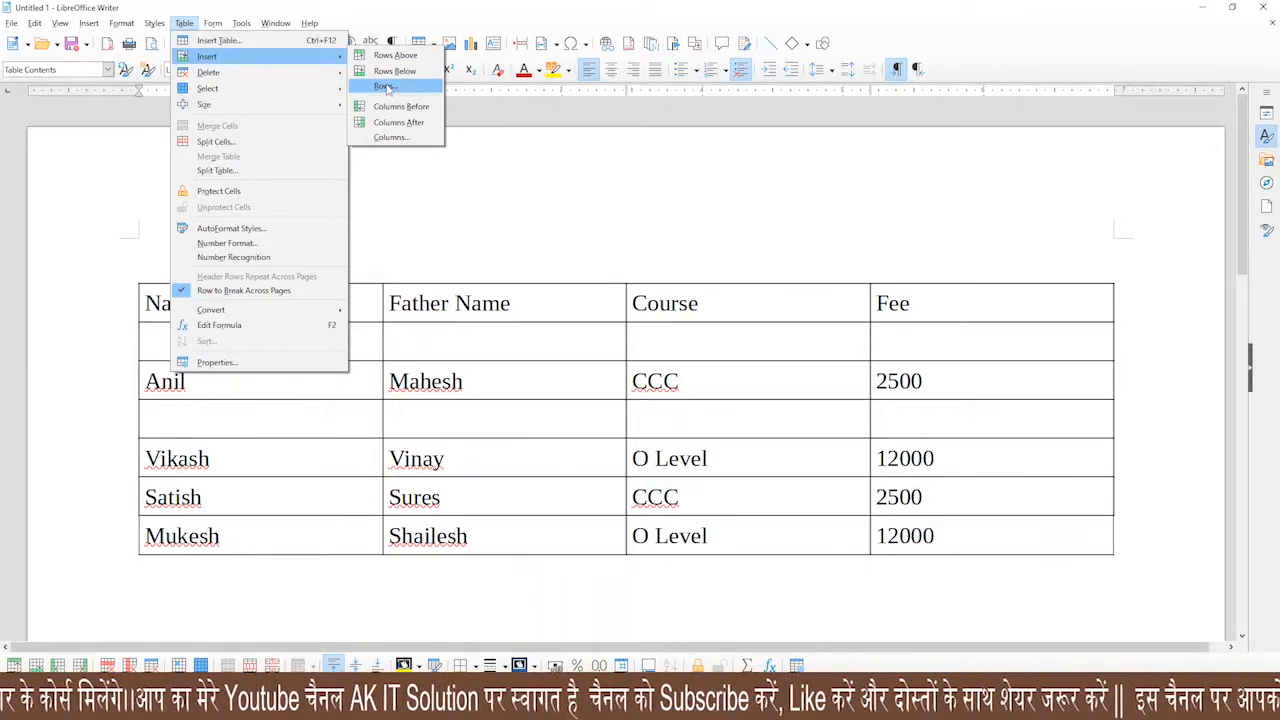
click(330, 442)
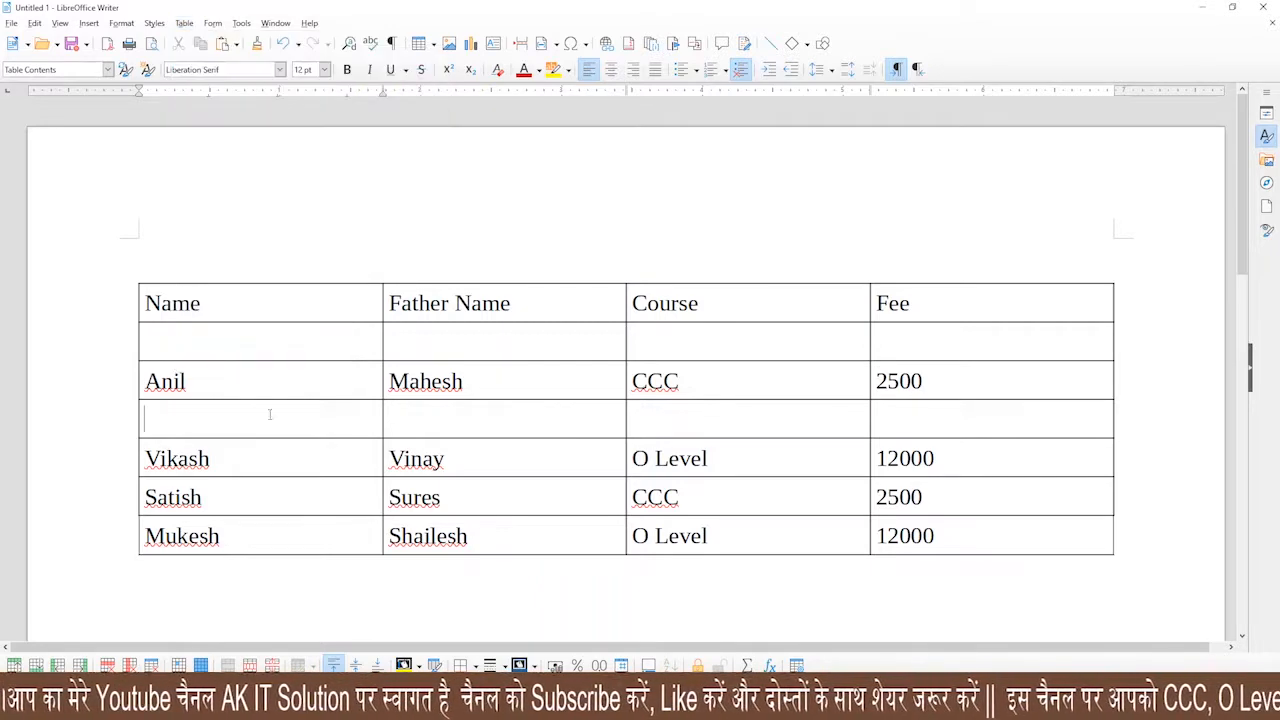
Insert 5 blank rows at once below the third student's row, using the Insert Rows options
scroll(230, 420, down, 1)
click(219, 428)
drag(220, 428, 112, 430)
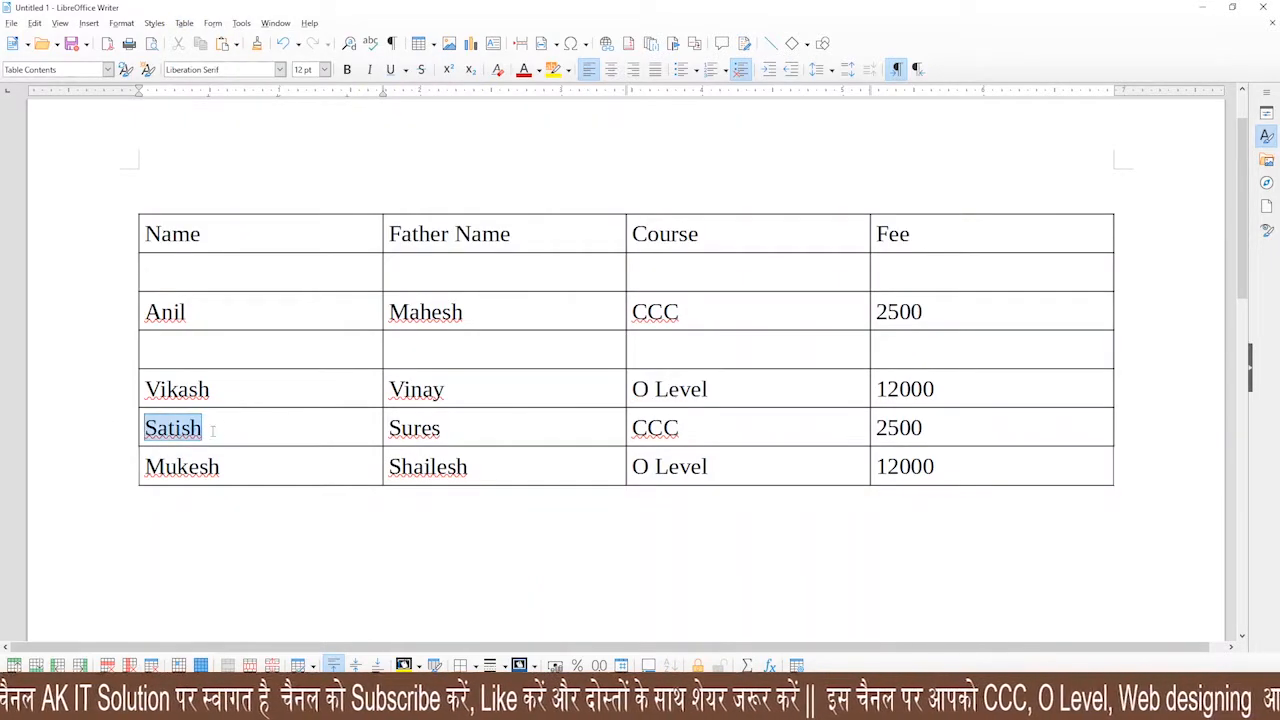
click(236, 429)
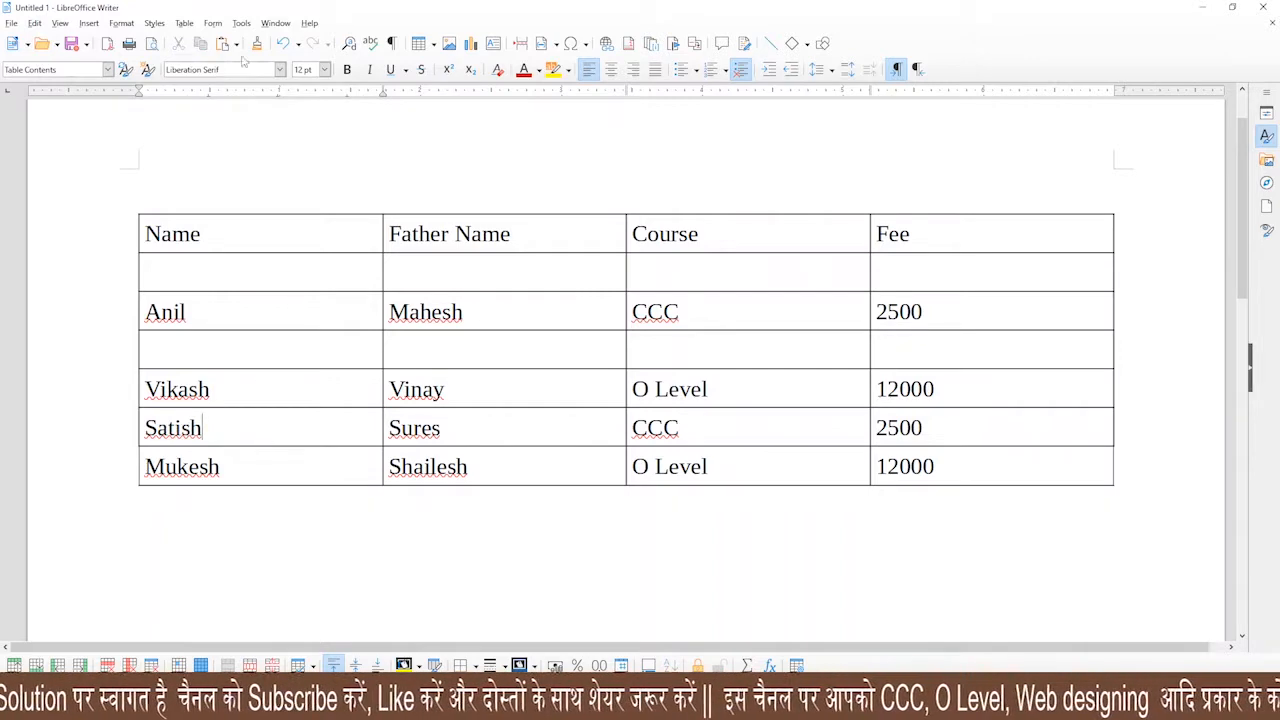
click(182, 25)
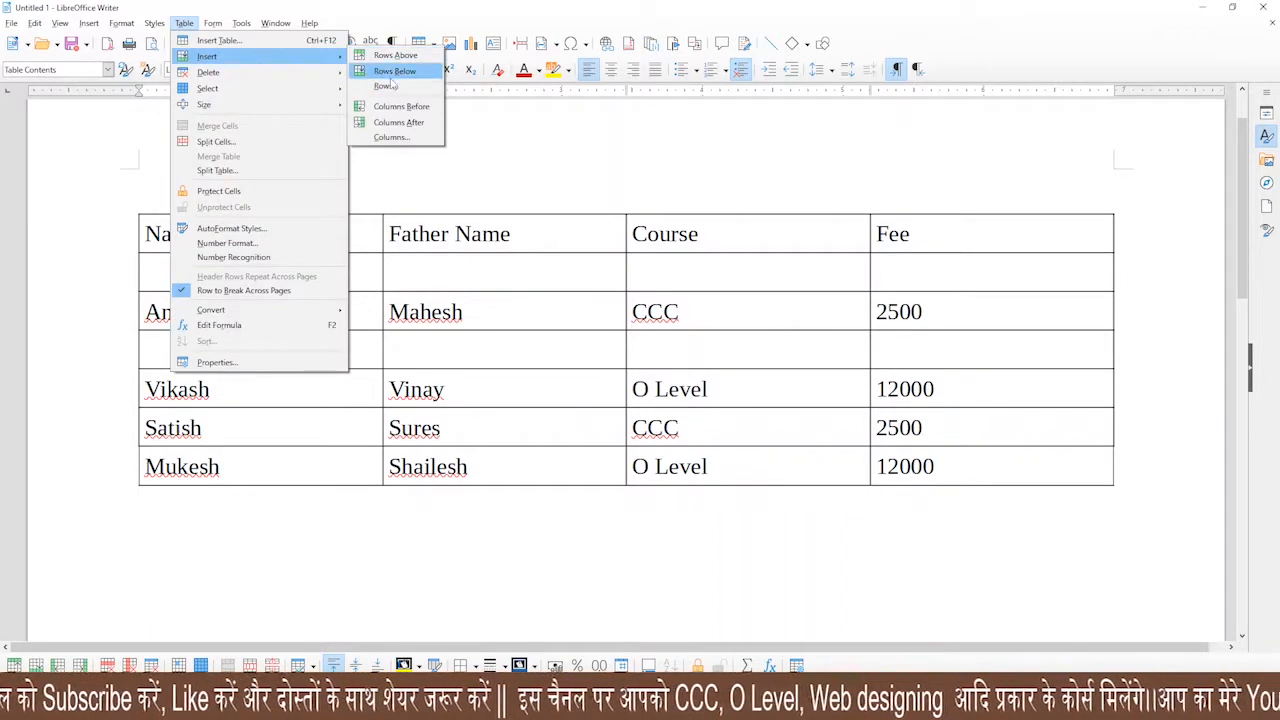
click(392, 90)
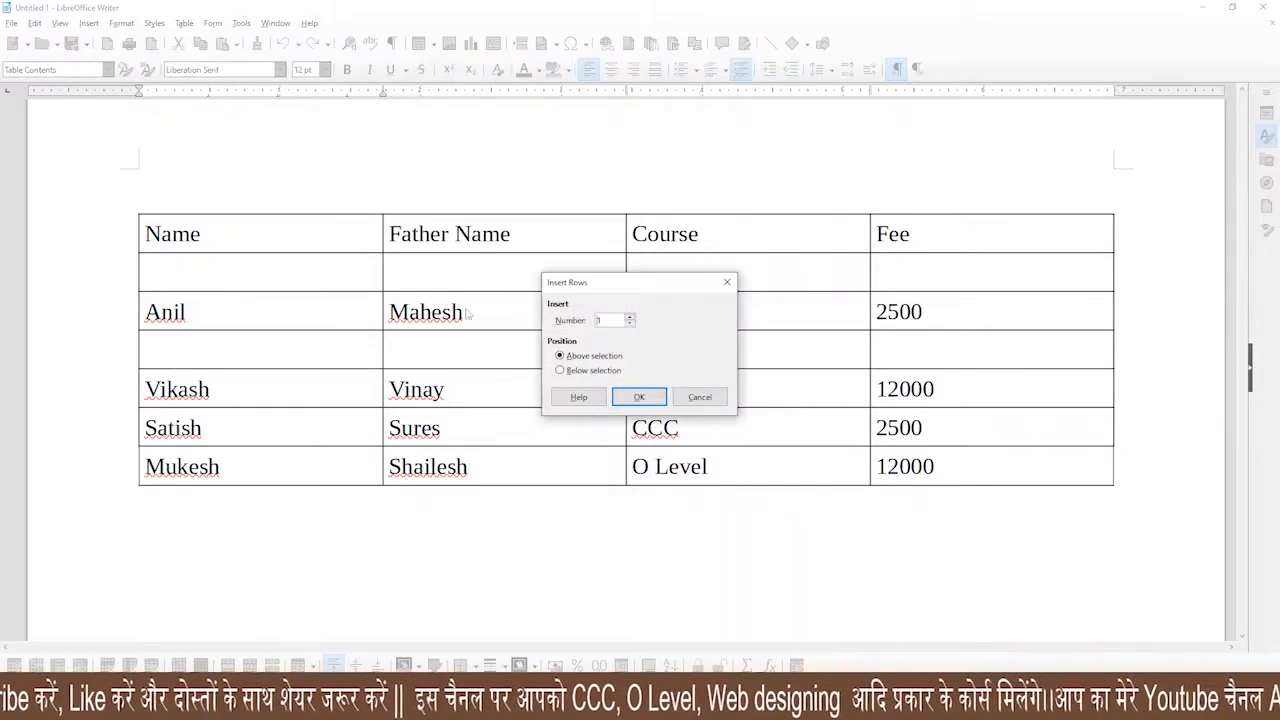
drag(621, 287, 613, 282)
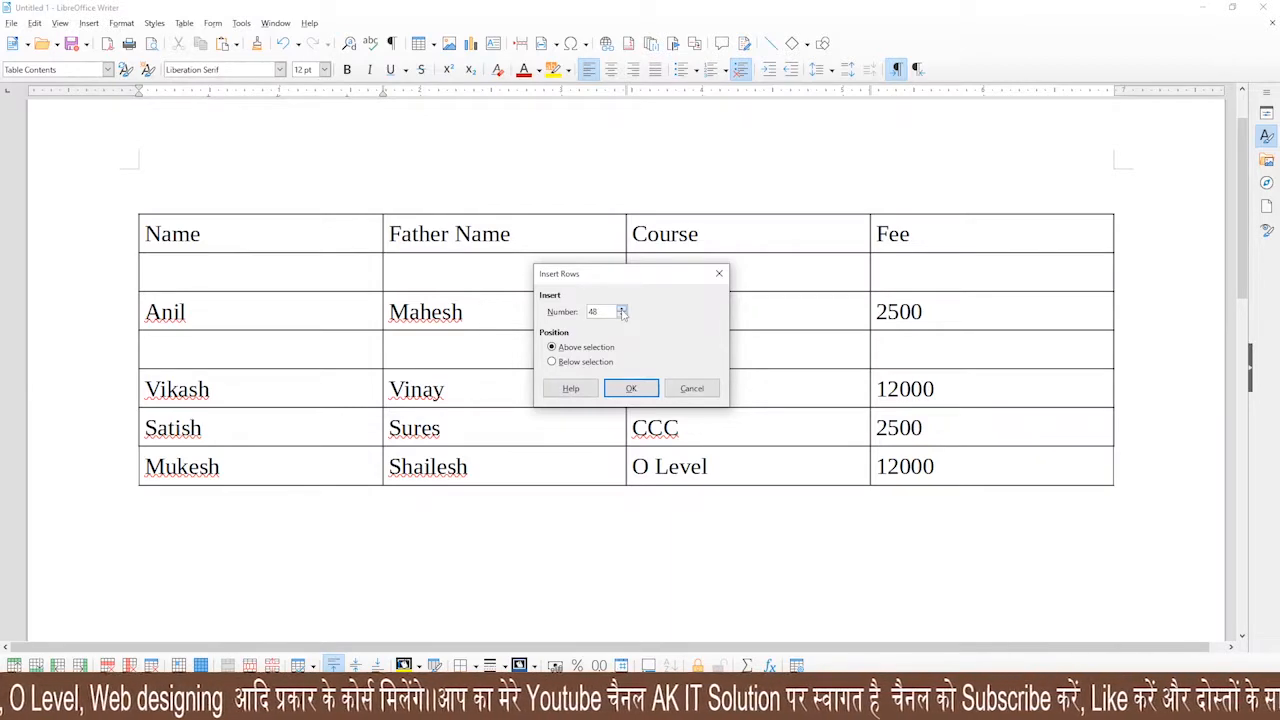
click(622, 312)
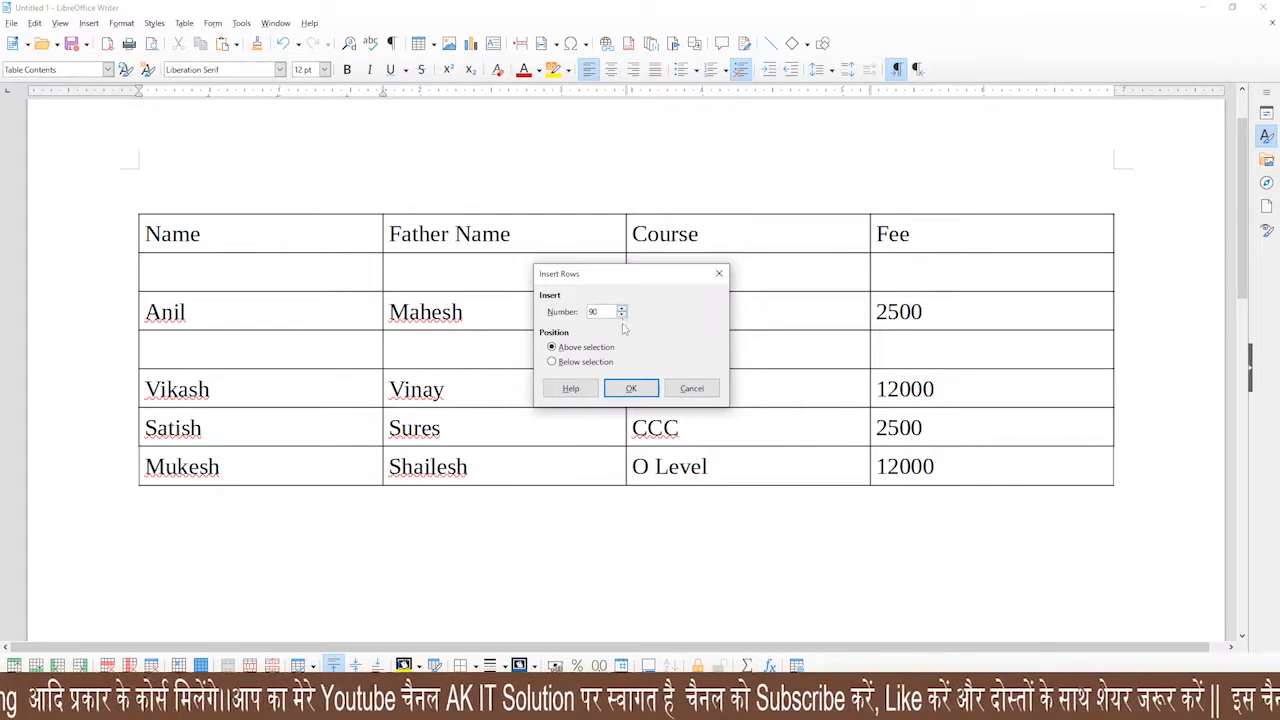
drag(604, 312, 581, 313)
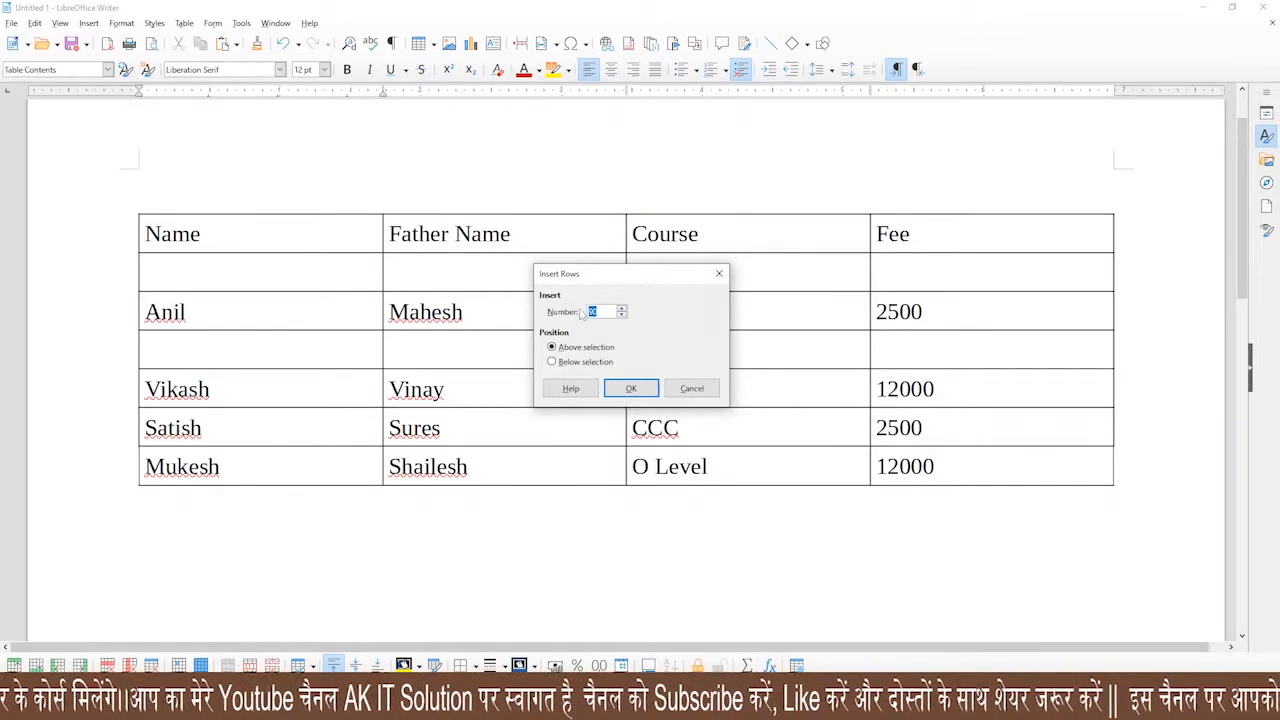
text(5)
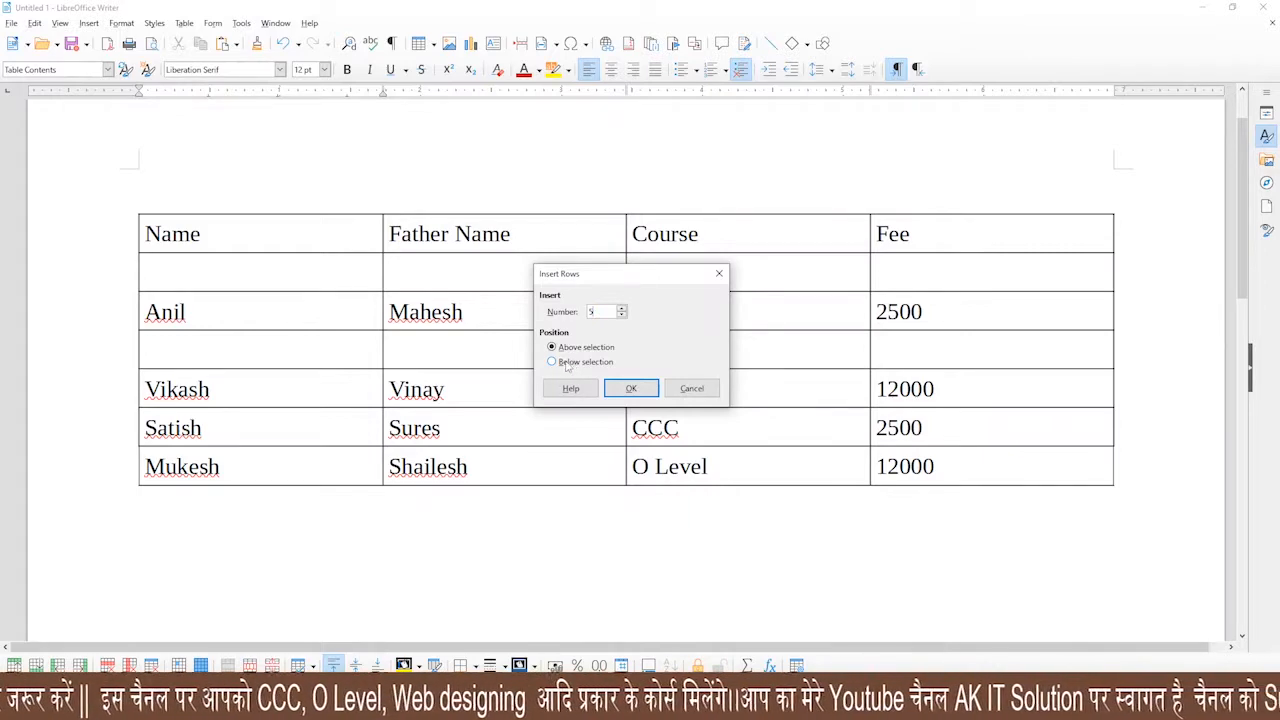
click(556, 364)
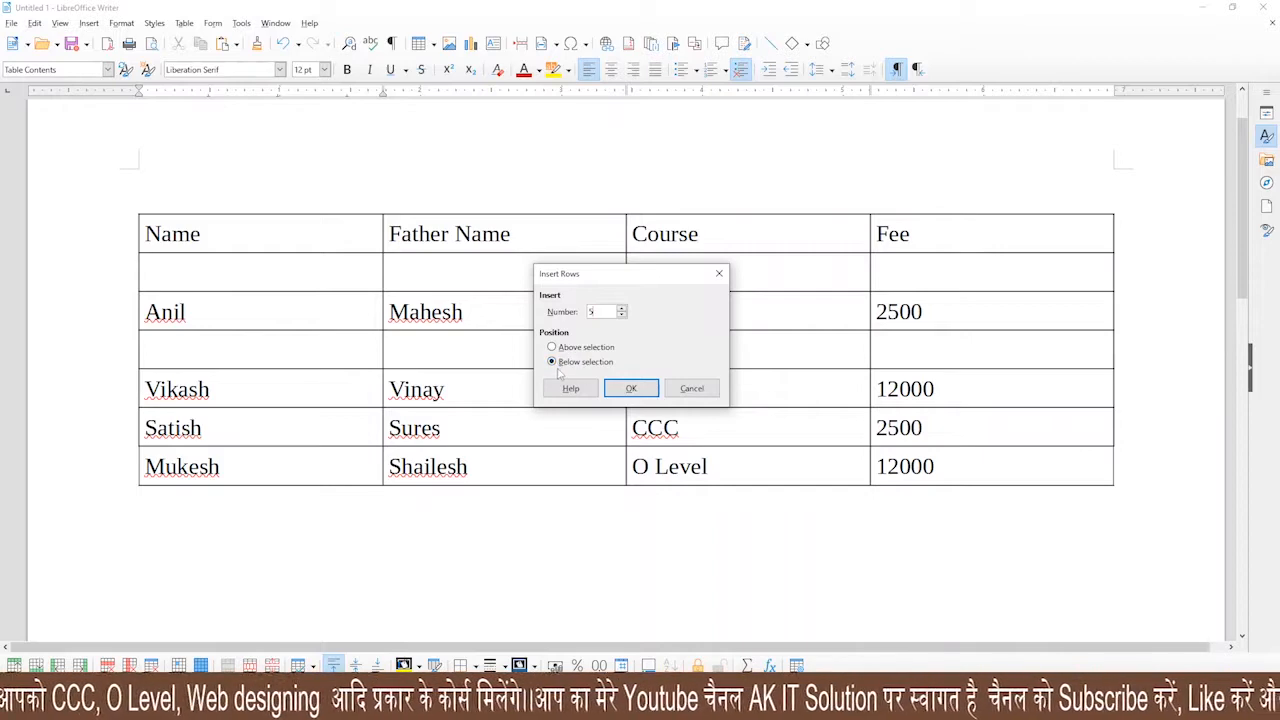
click(620, 390)
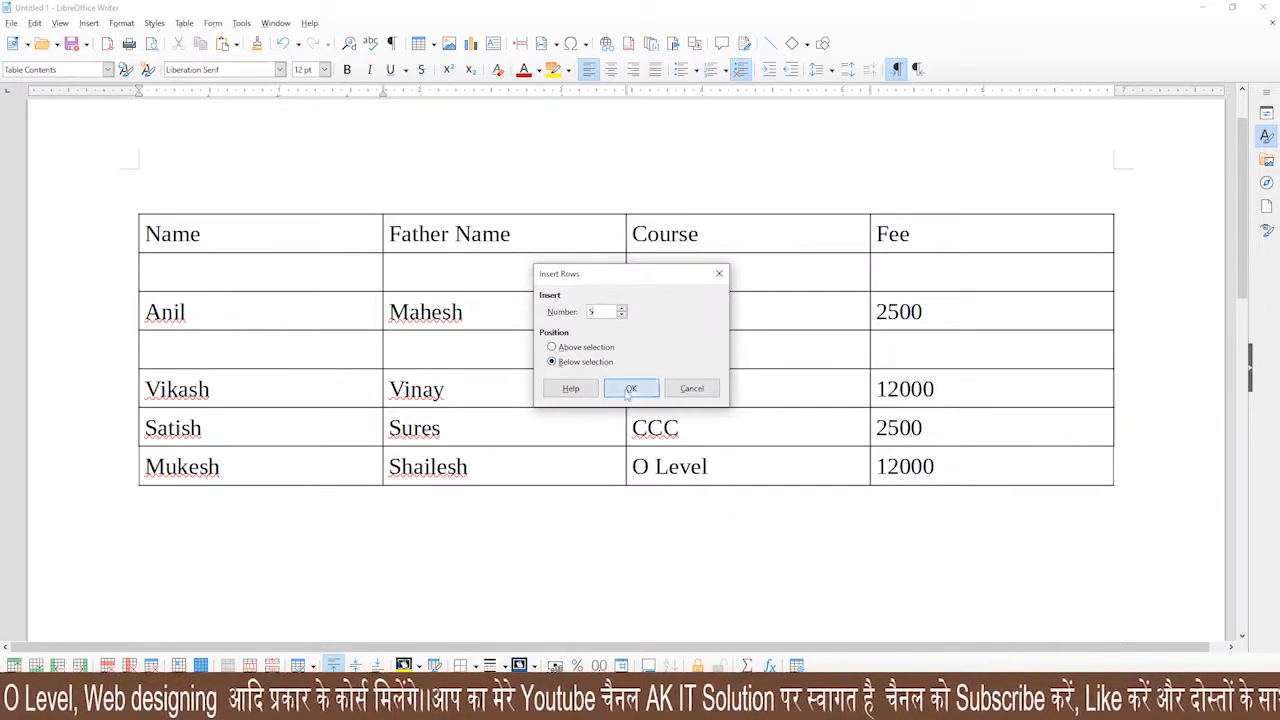
Select the five blank rows above the last student's row to review them, and clear the selection
scroll(522, 428, down, 3)
drag(198, 318, 244, 457)
drag(338, 449, 880, 466)
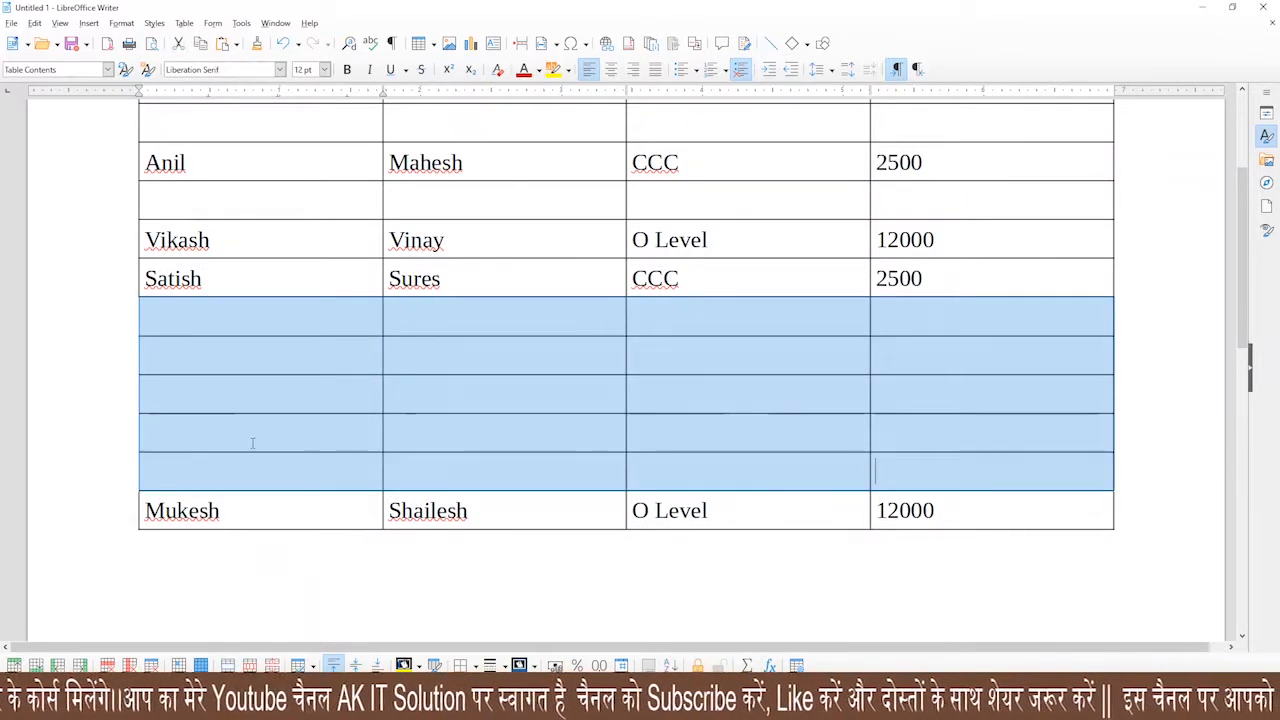
click(238, 332)
scroll(279, 275, up, 3)
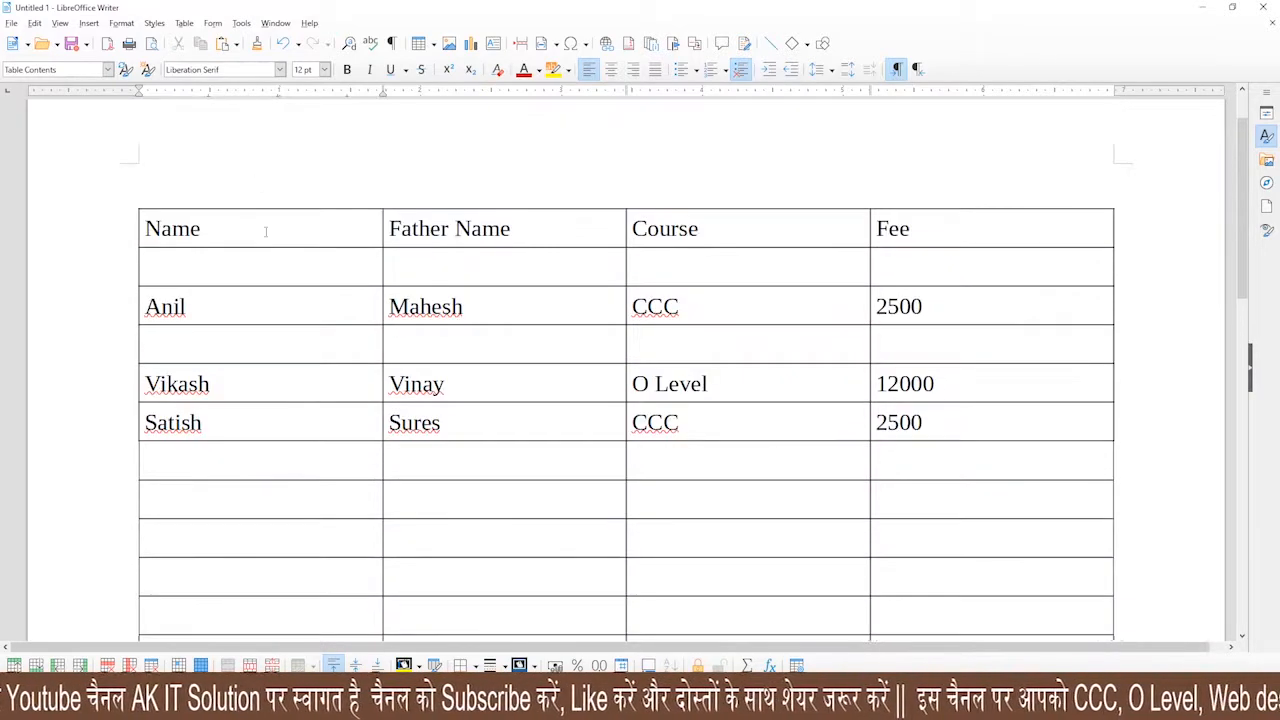
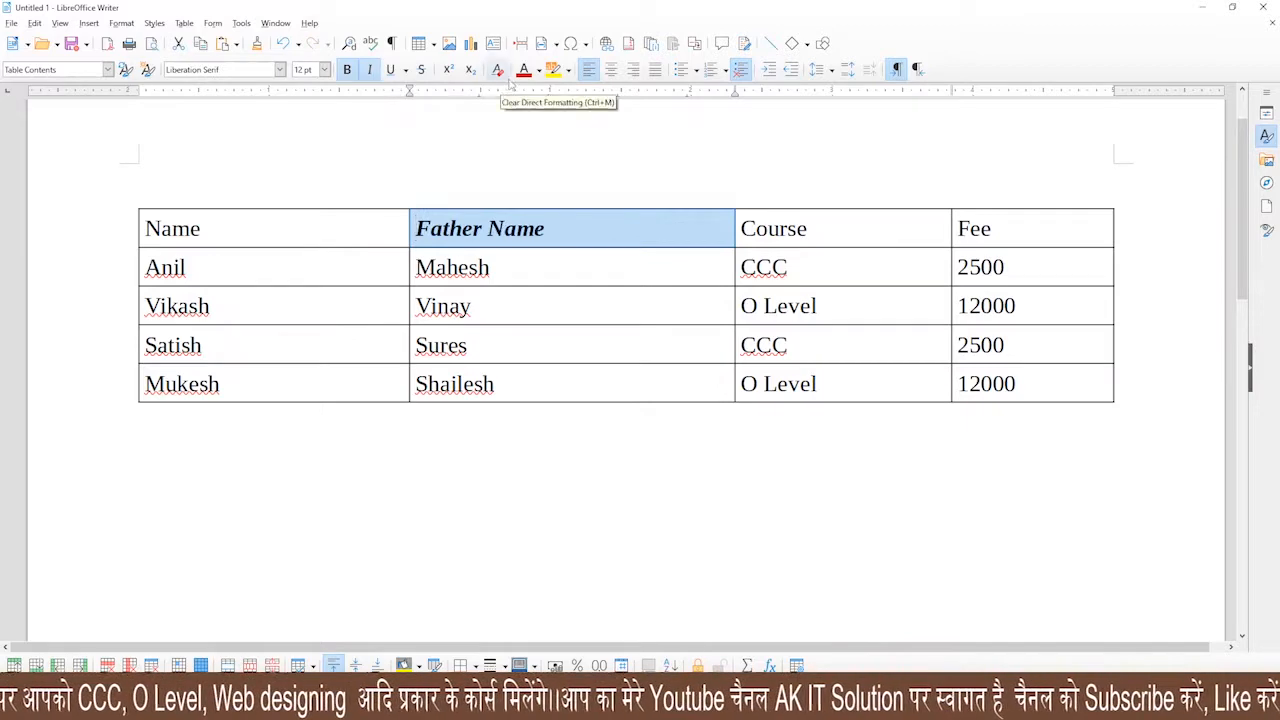
Color the "Father Name" heading text red and highlight it in yellow
click(523, 69)
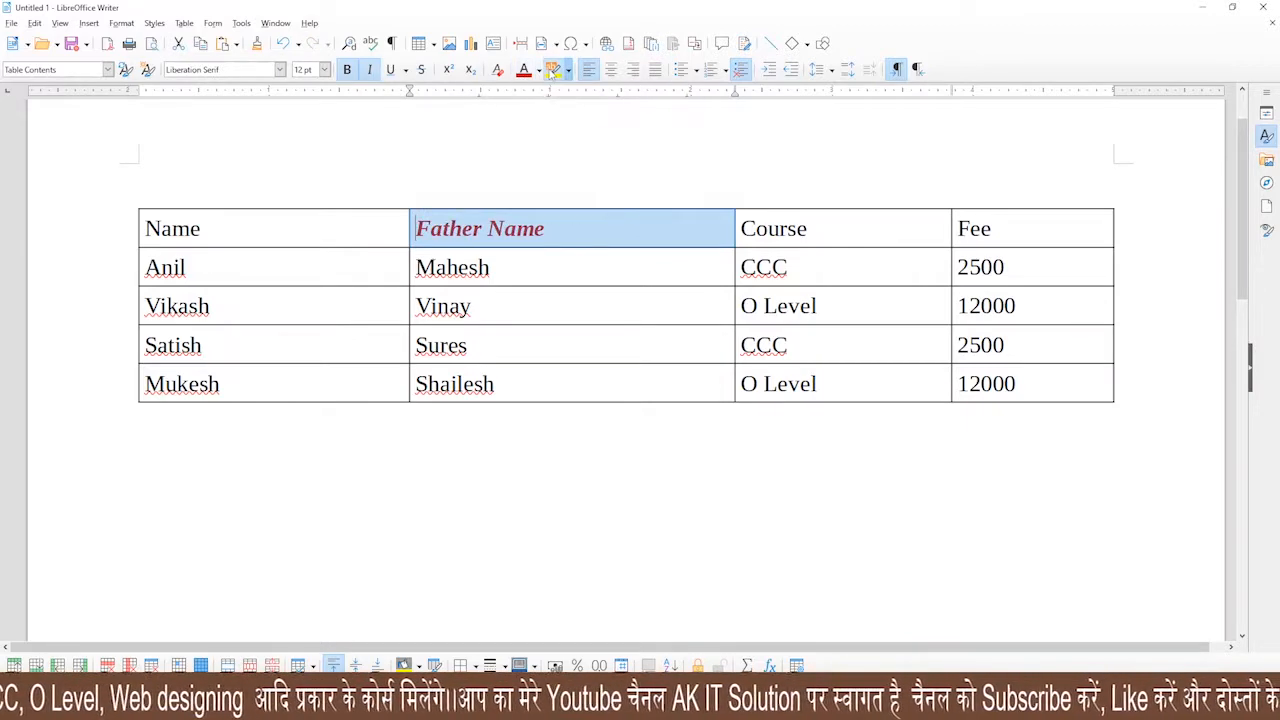
click(553, 69)
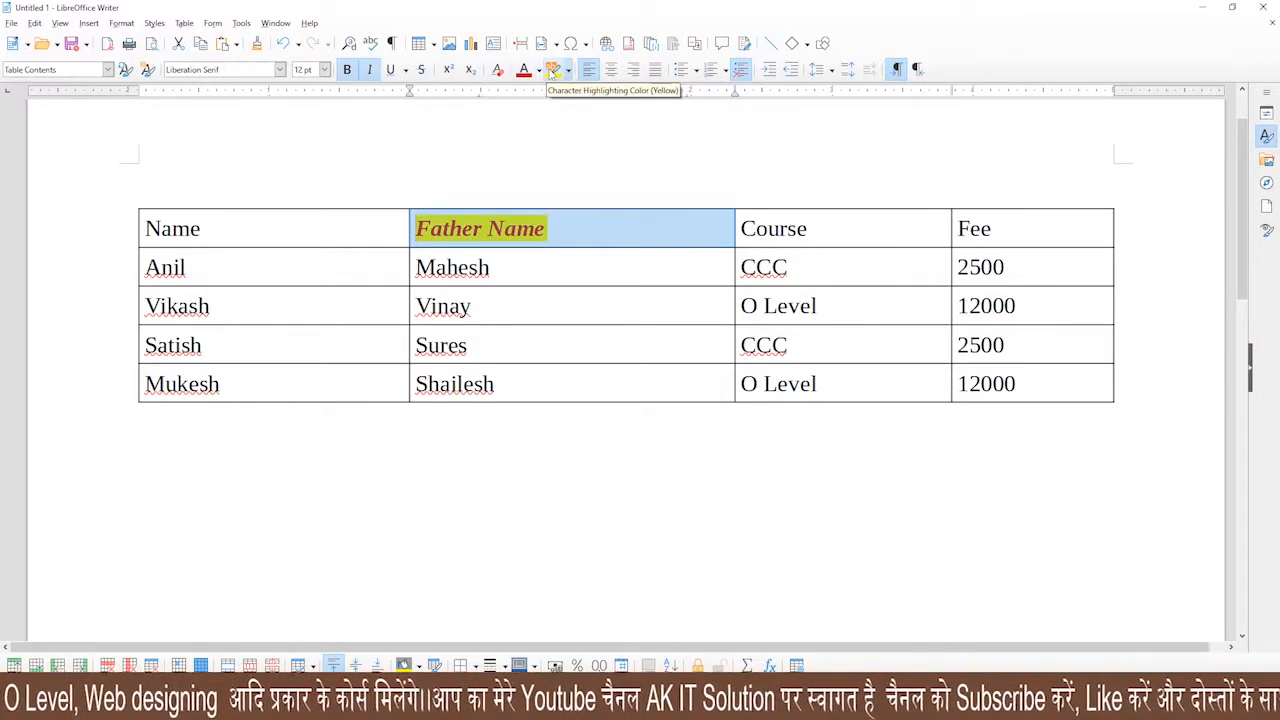
click(586, 232)
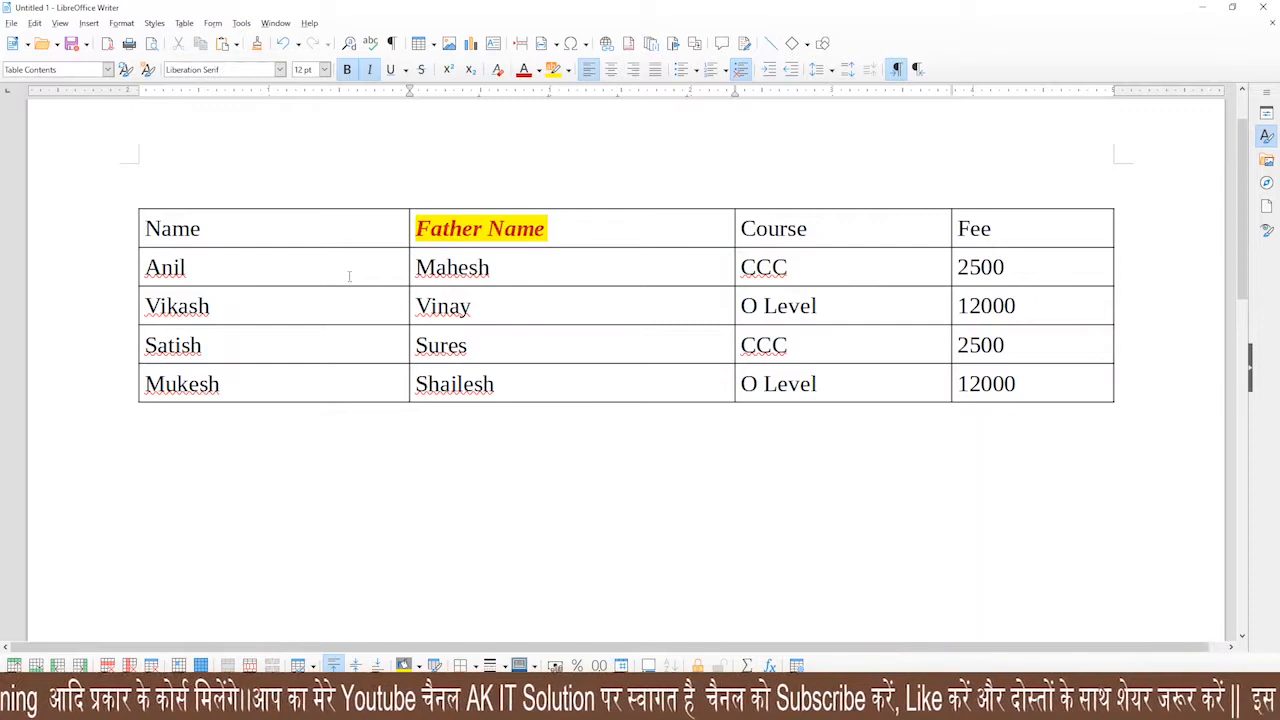
Select the entire first student's row and release the selection, leaving the cursor in that row's Name cell
click(184, 23)
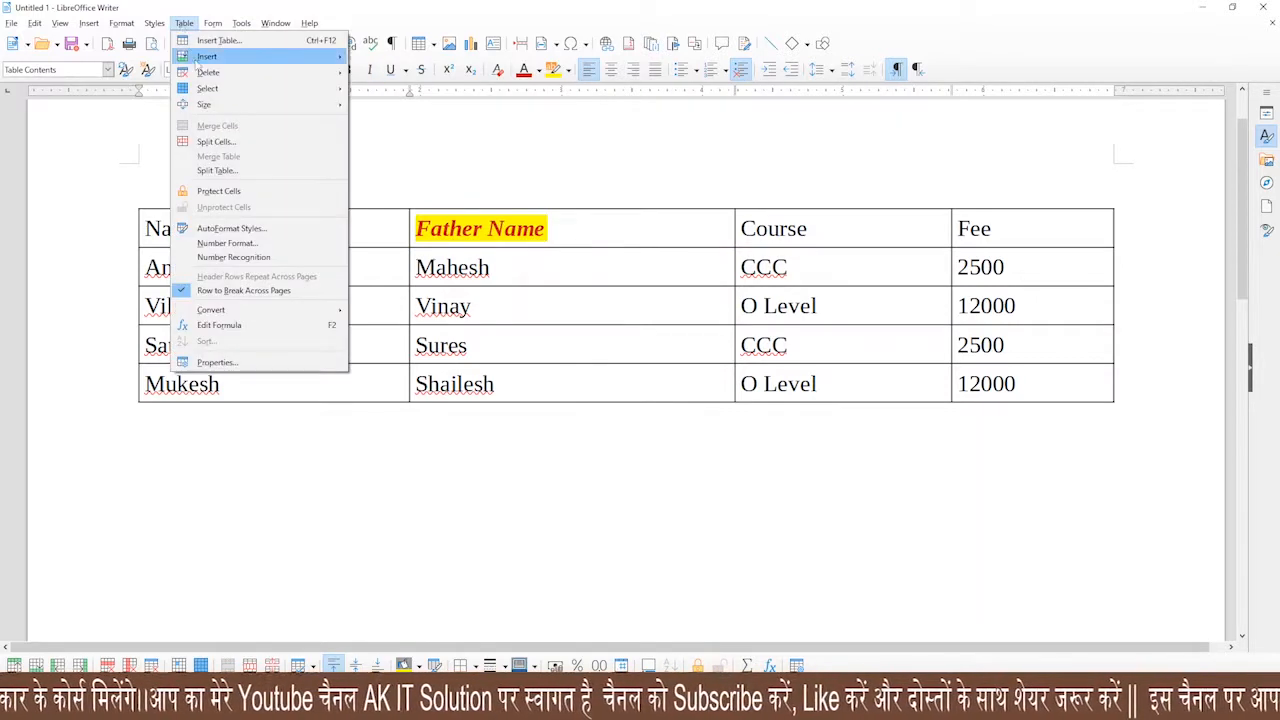
mouse_move(241, 90)
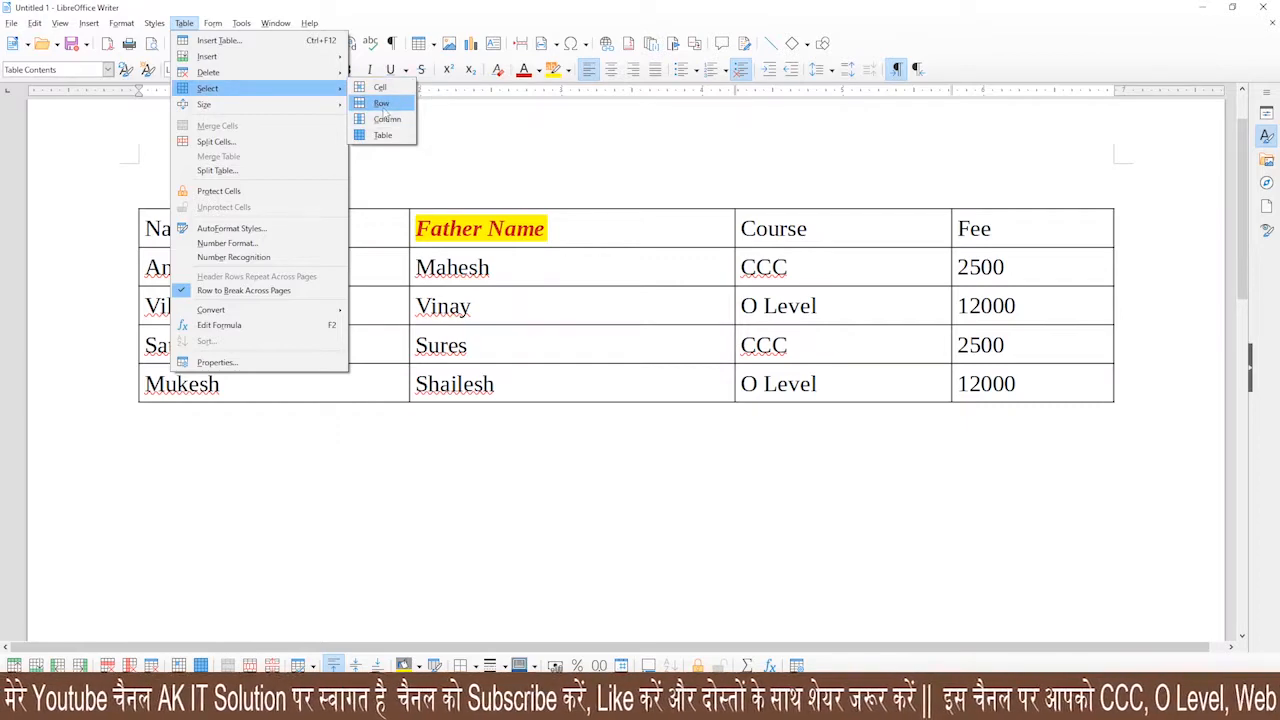
click(382, 105)
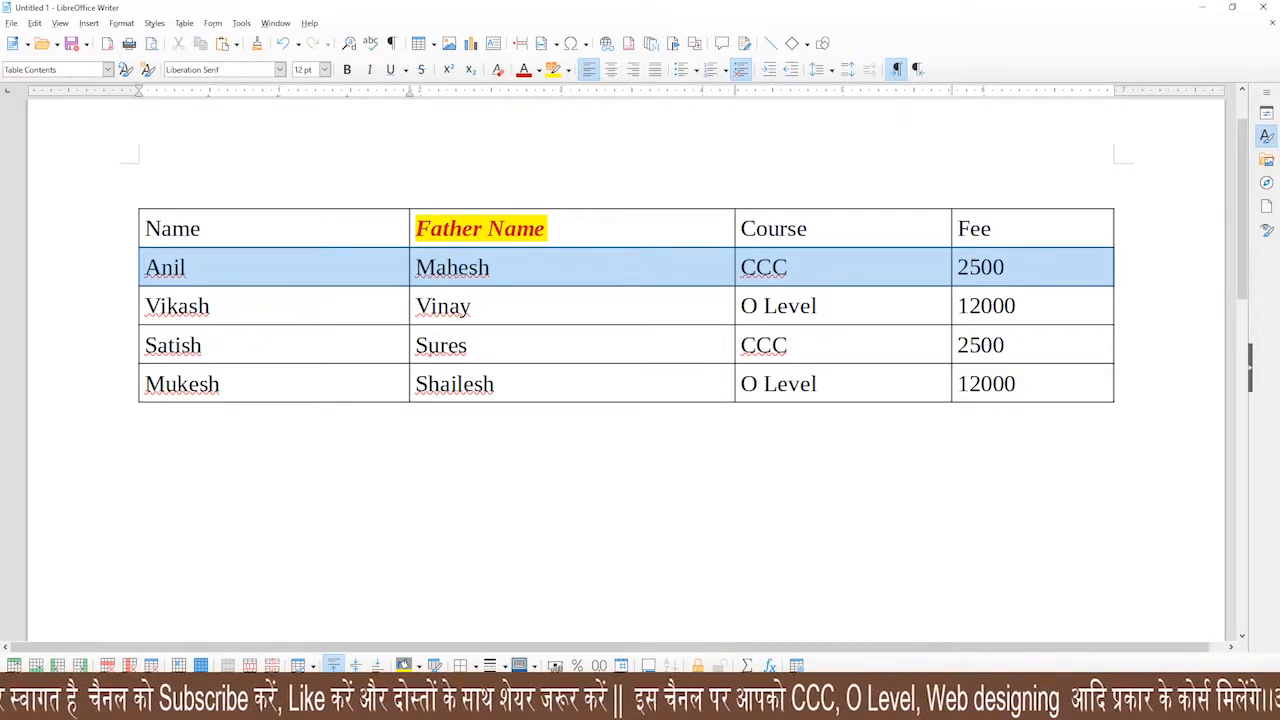
click(293, 343)
click(257, 309)
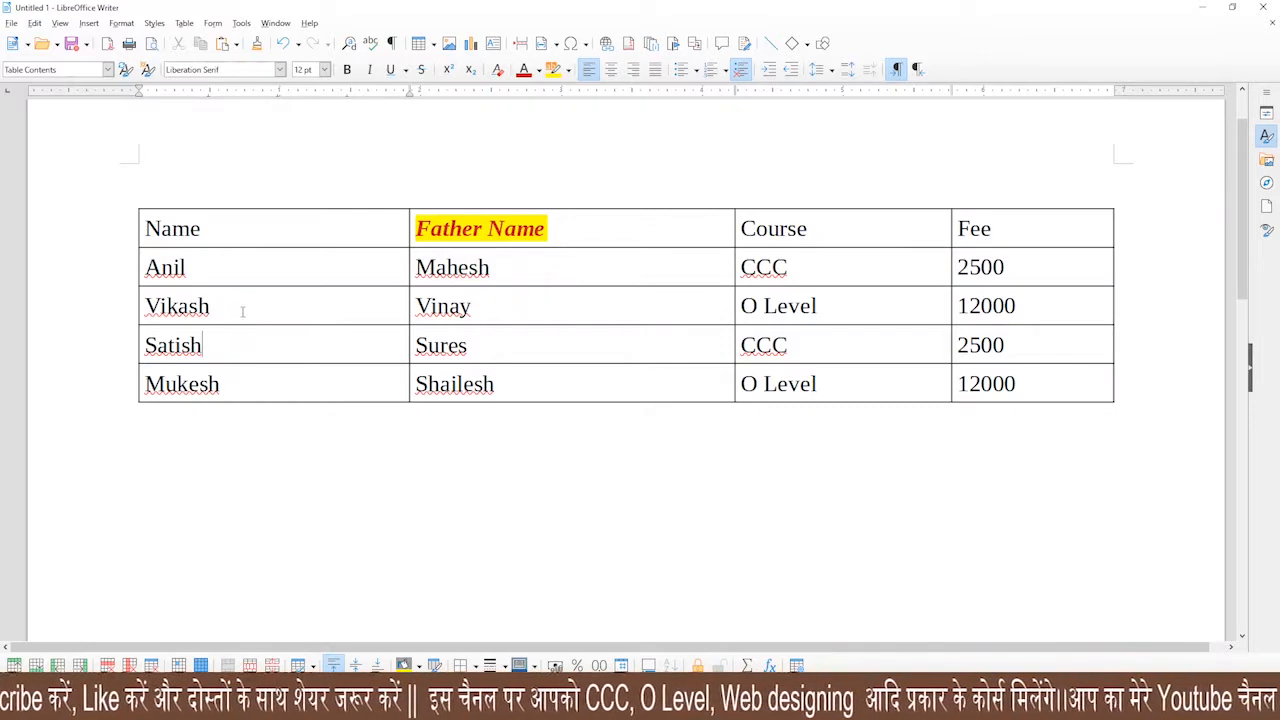
click(229, 272)
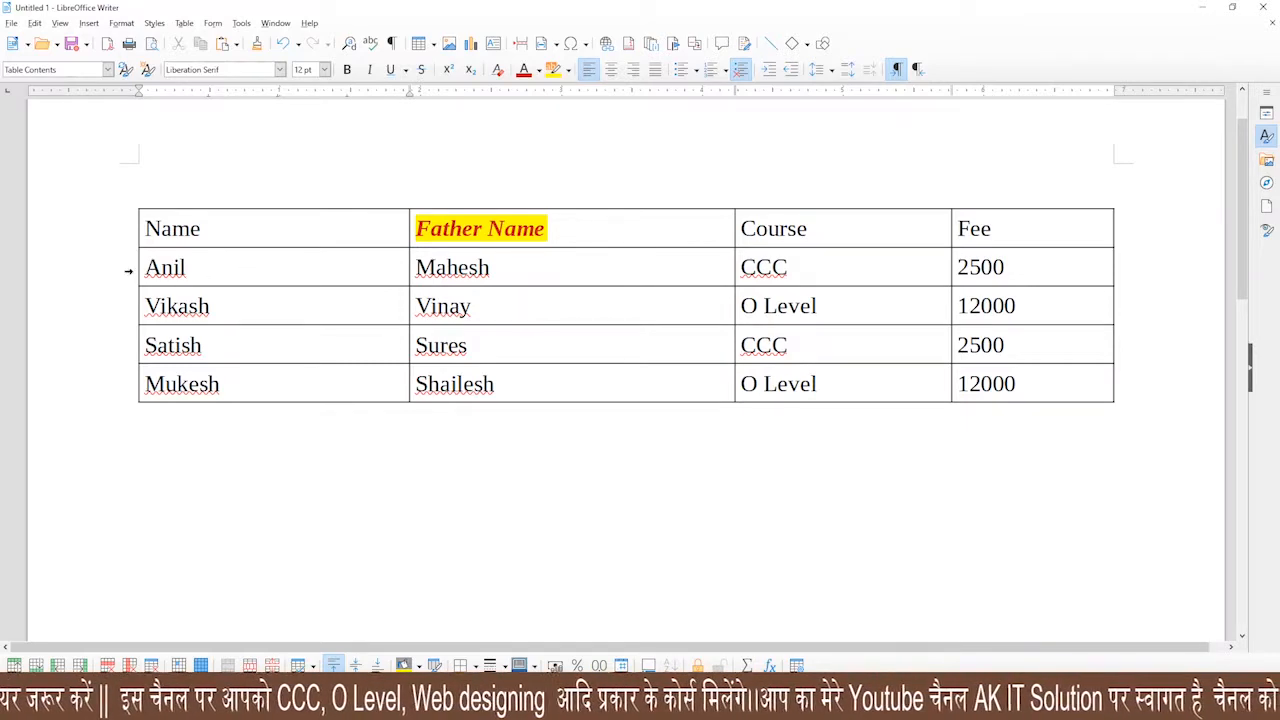
Select the whole row of the first student and center its text, trying right and left alignment as well
click(184, 23)
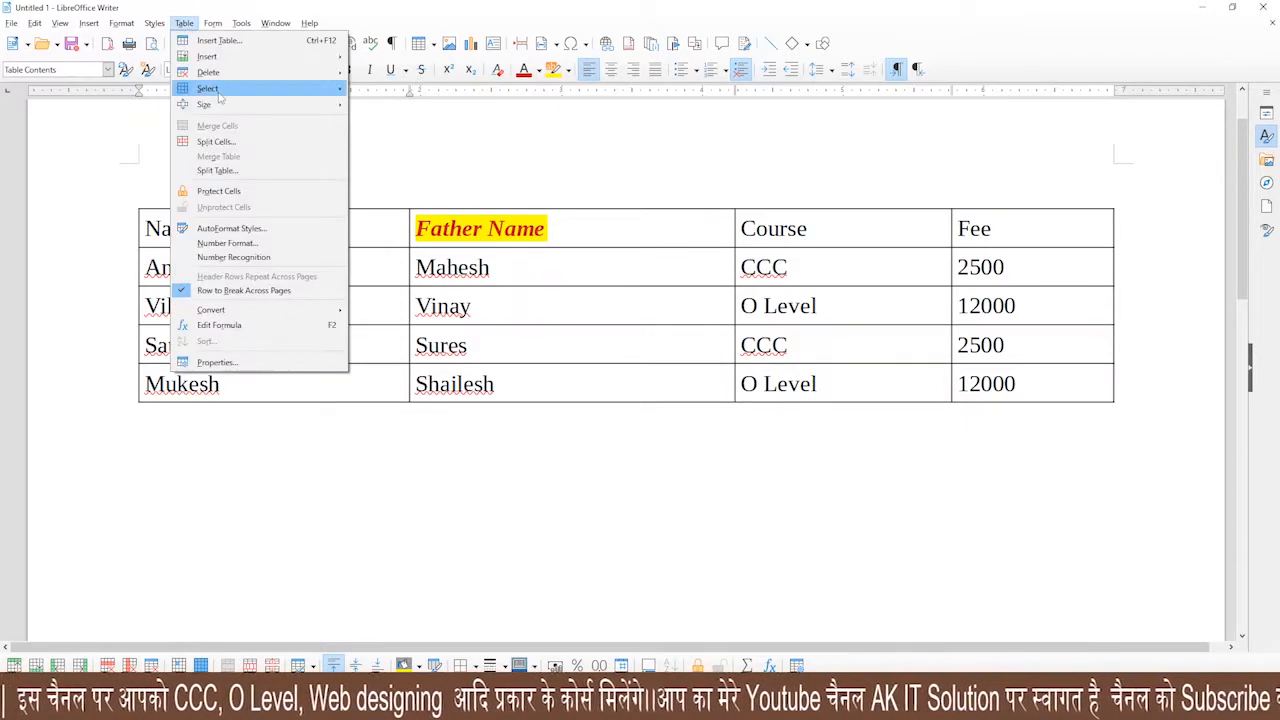
mouse_move(218, 95)
click(388, 102)
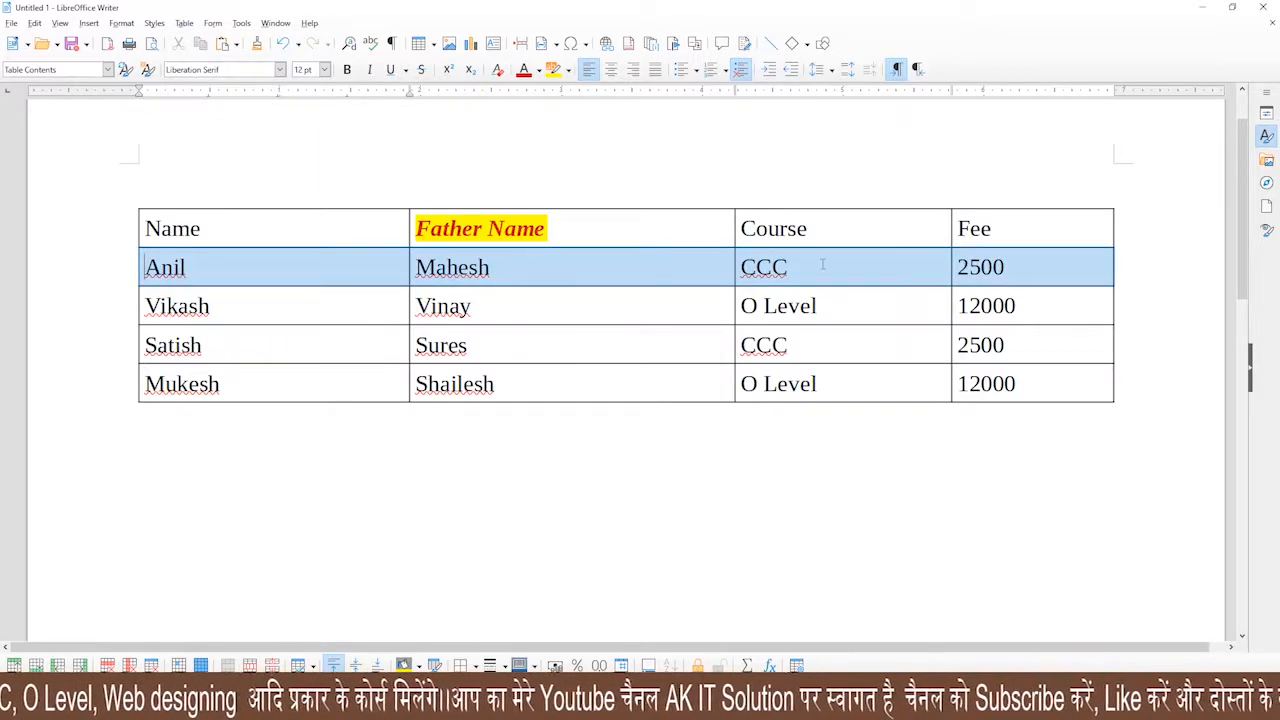
click(611, 72)
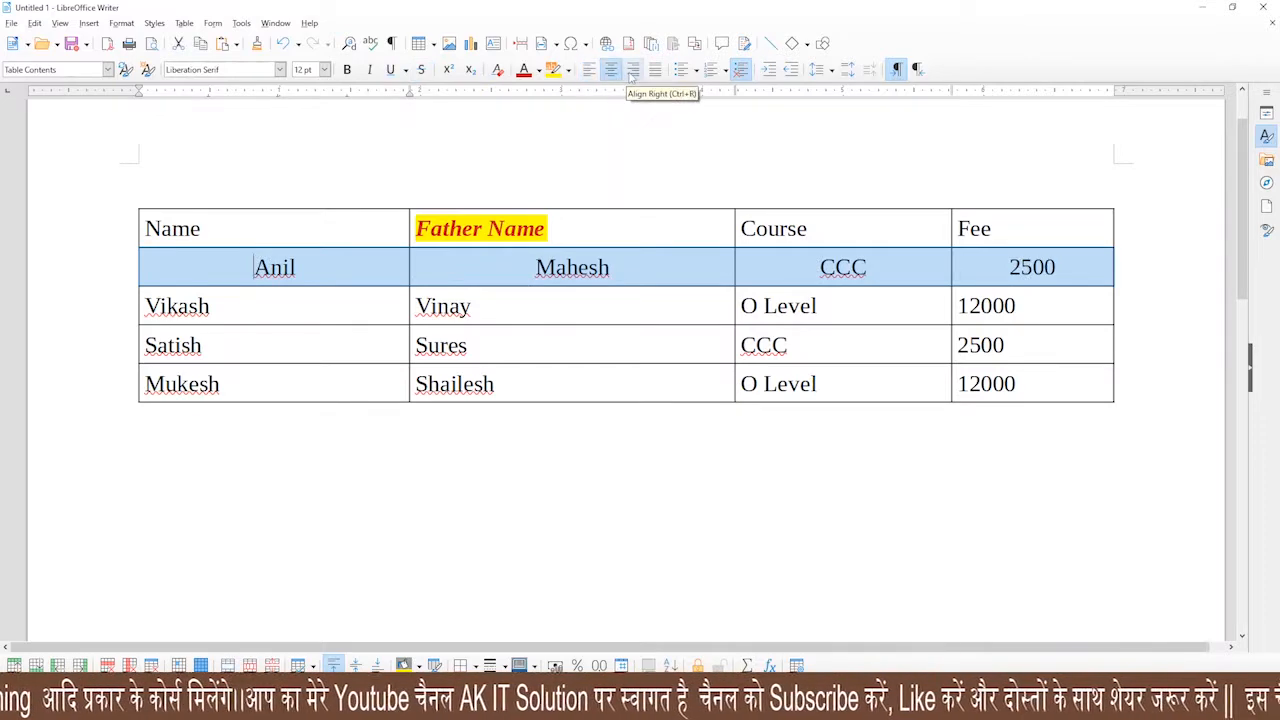
click(633, 70)
click(611, 72)
click(589, 70)
click(611, 70)
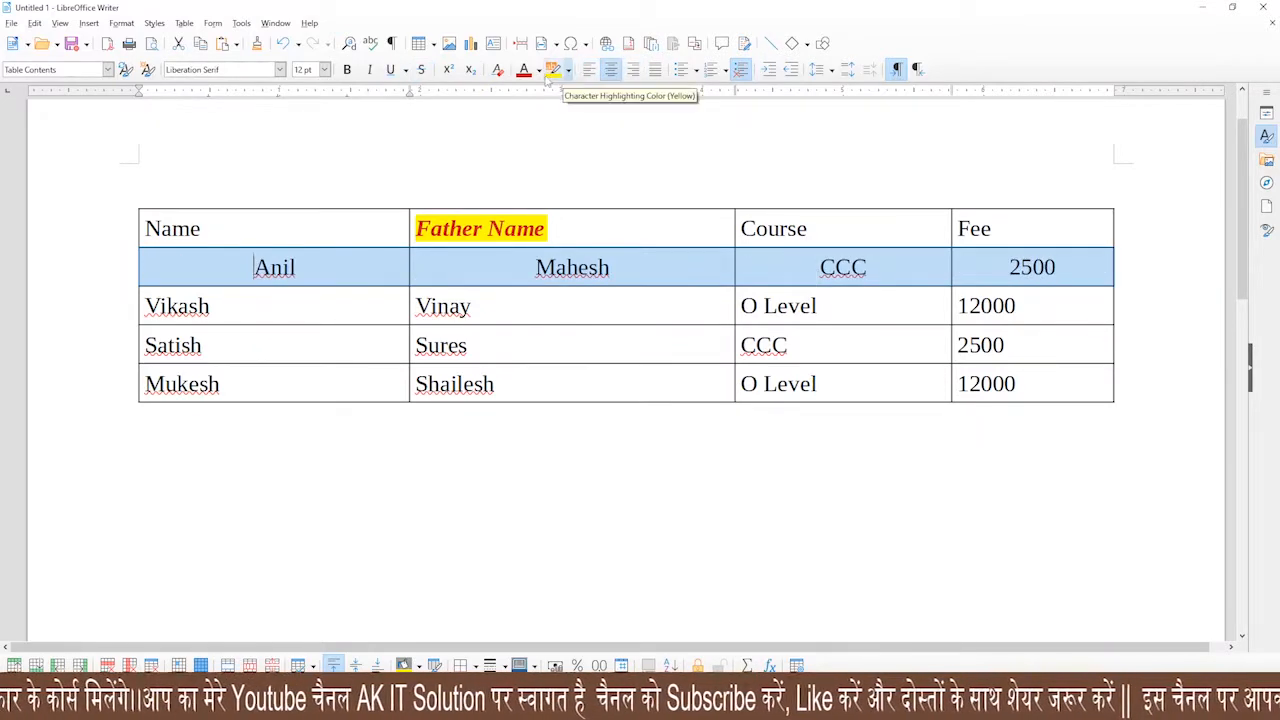
Give the first student's row light red character highlighting and a yellow font color
click(568, 72)
click(594, 180)
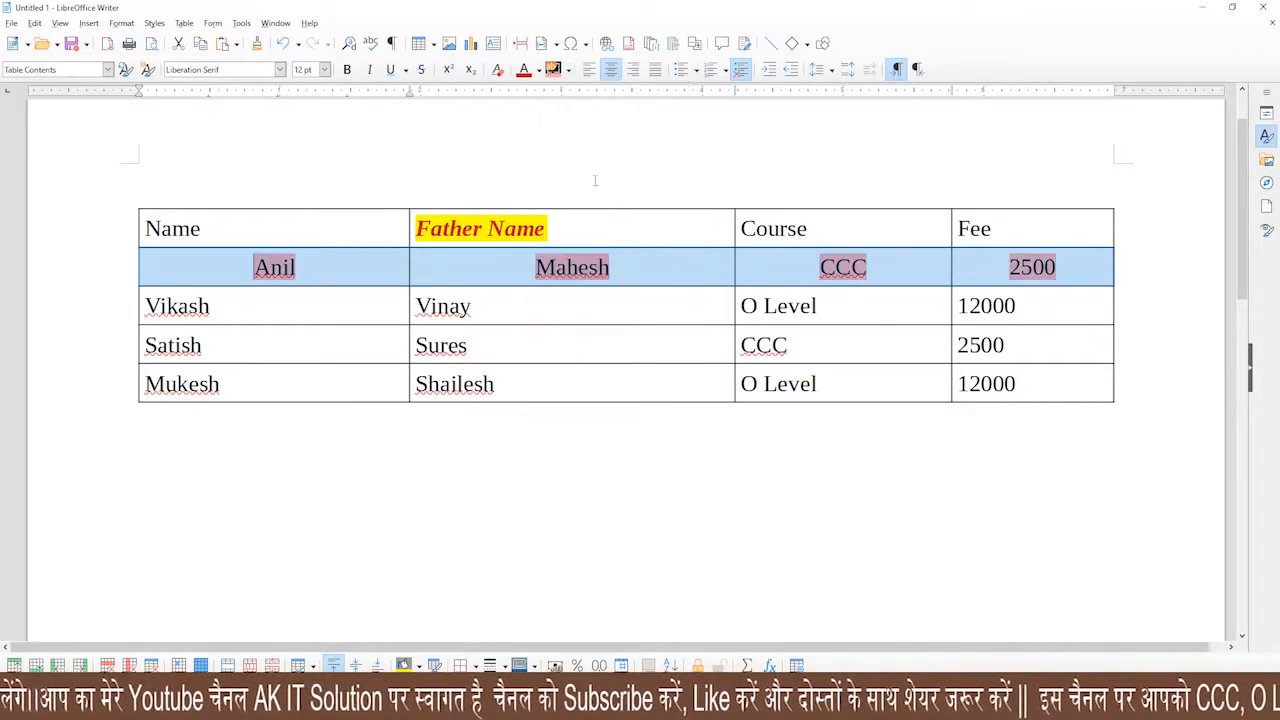
click(538, 70)
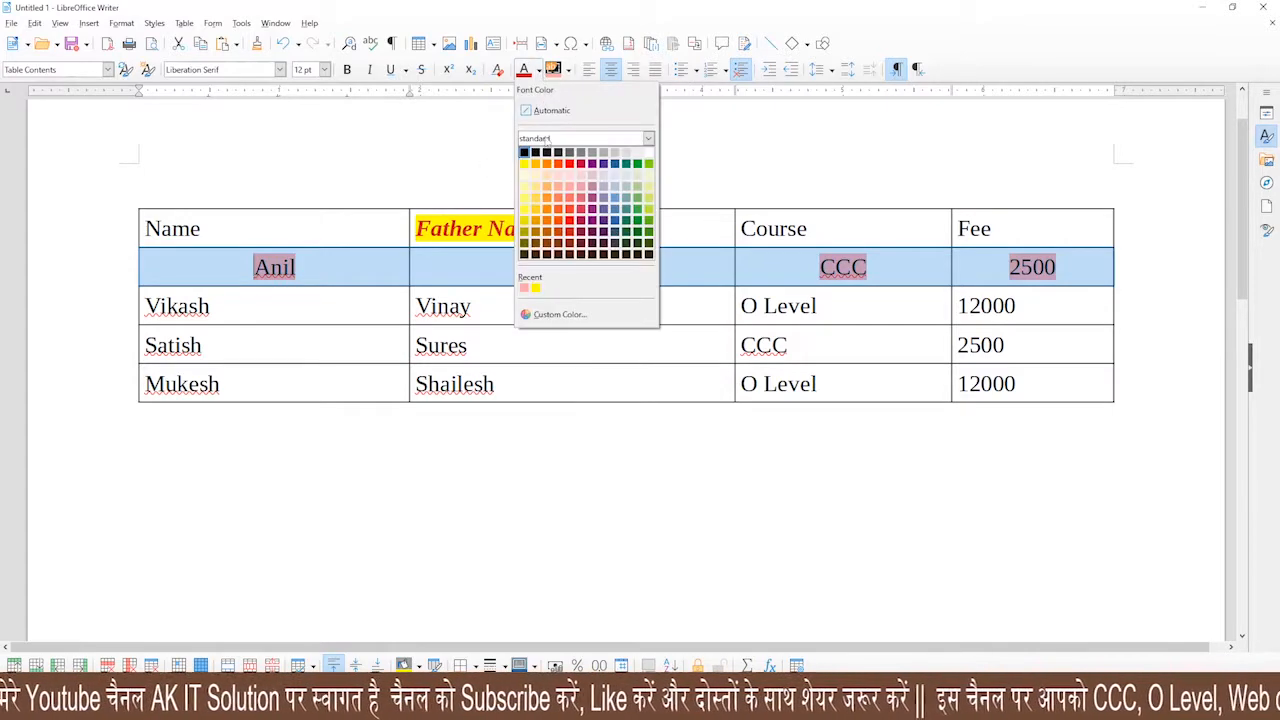
click(535, 163)
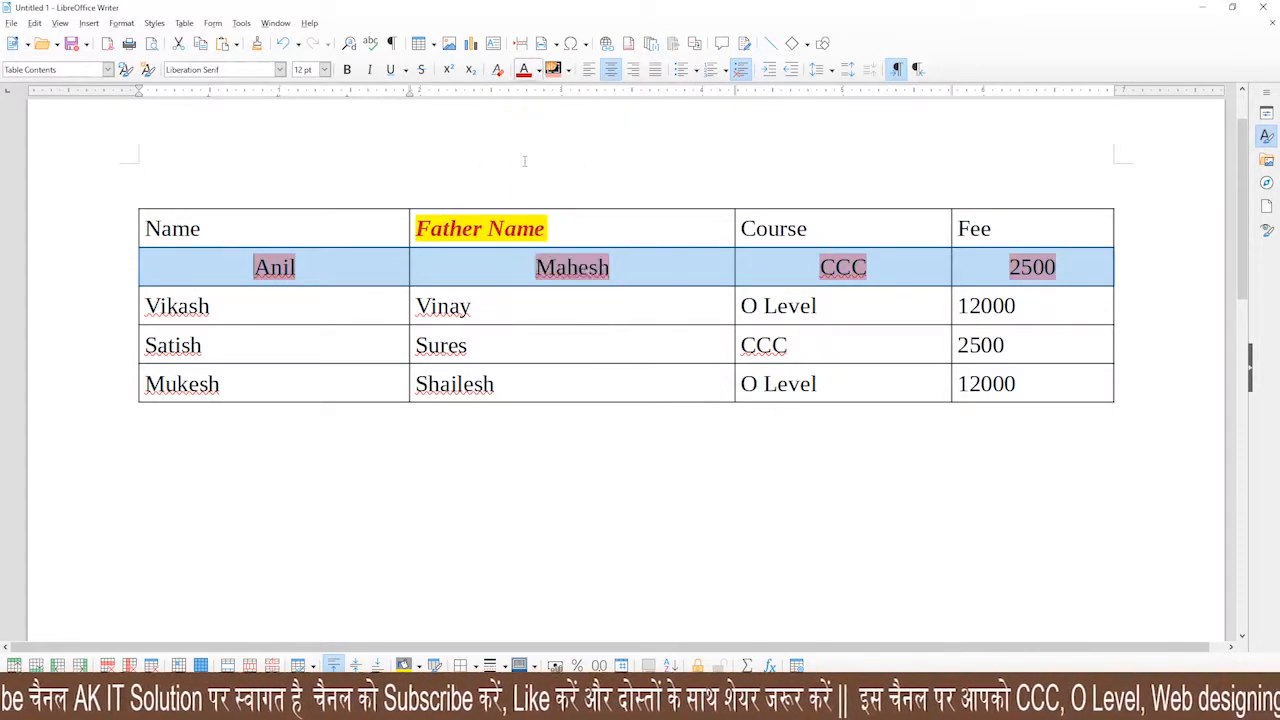
click(392, 266)
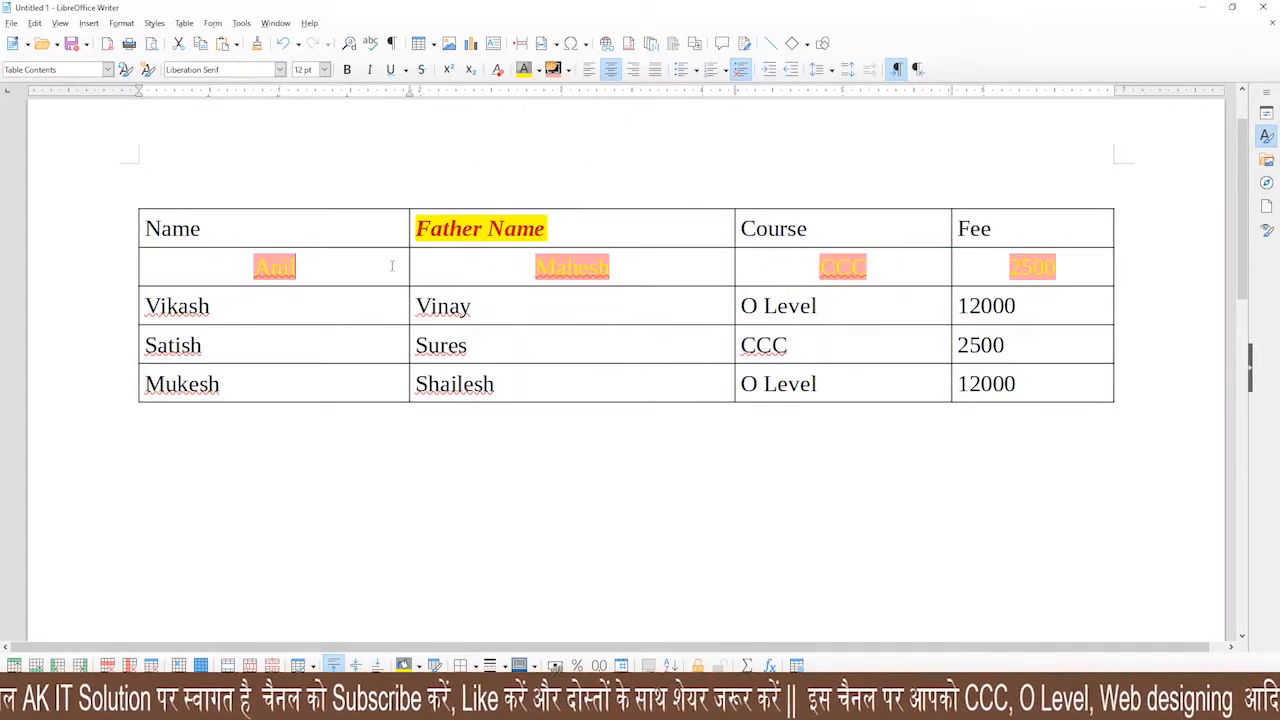
Select the entire Name column and set its font color to Green
click(346, 316)
click(184, 23)
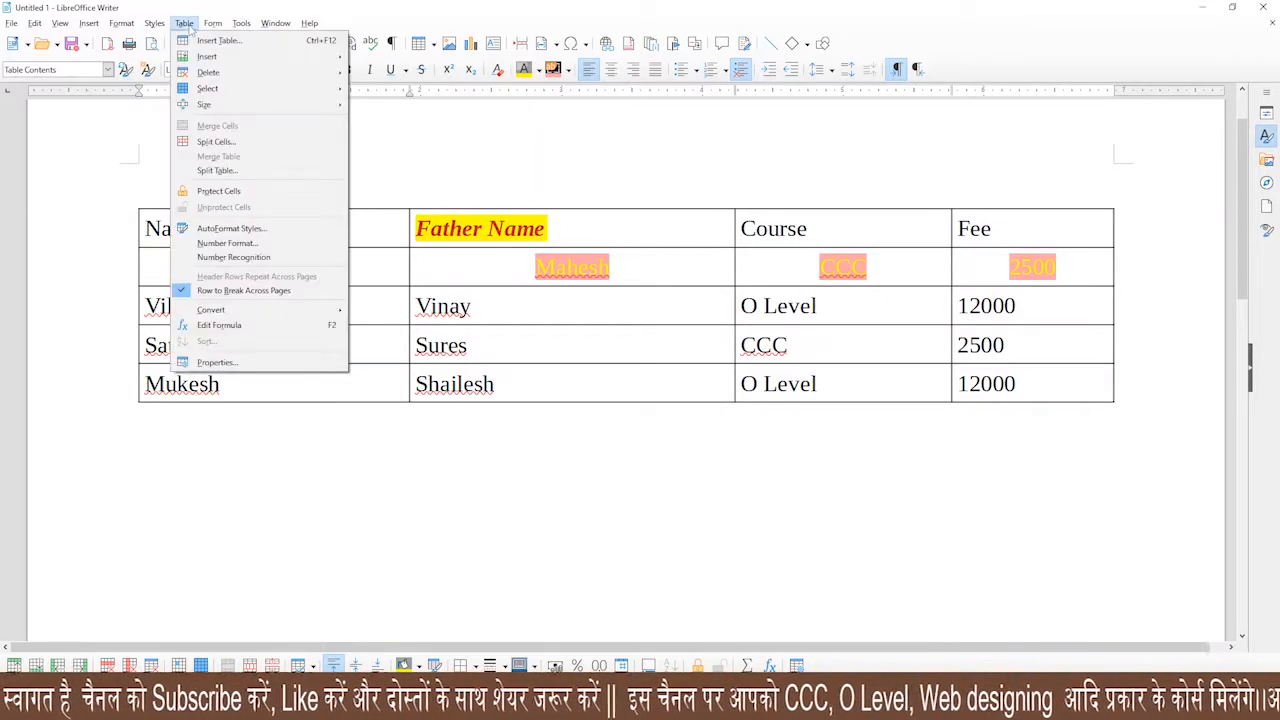
mouse_move(277, 90)
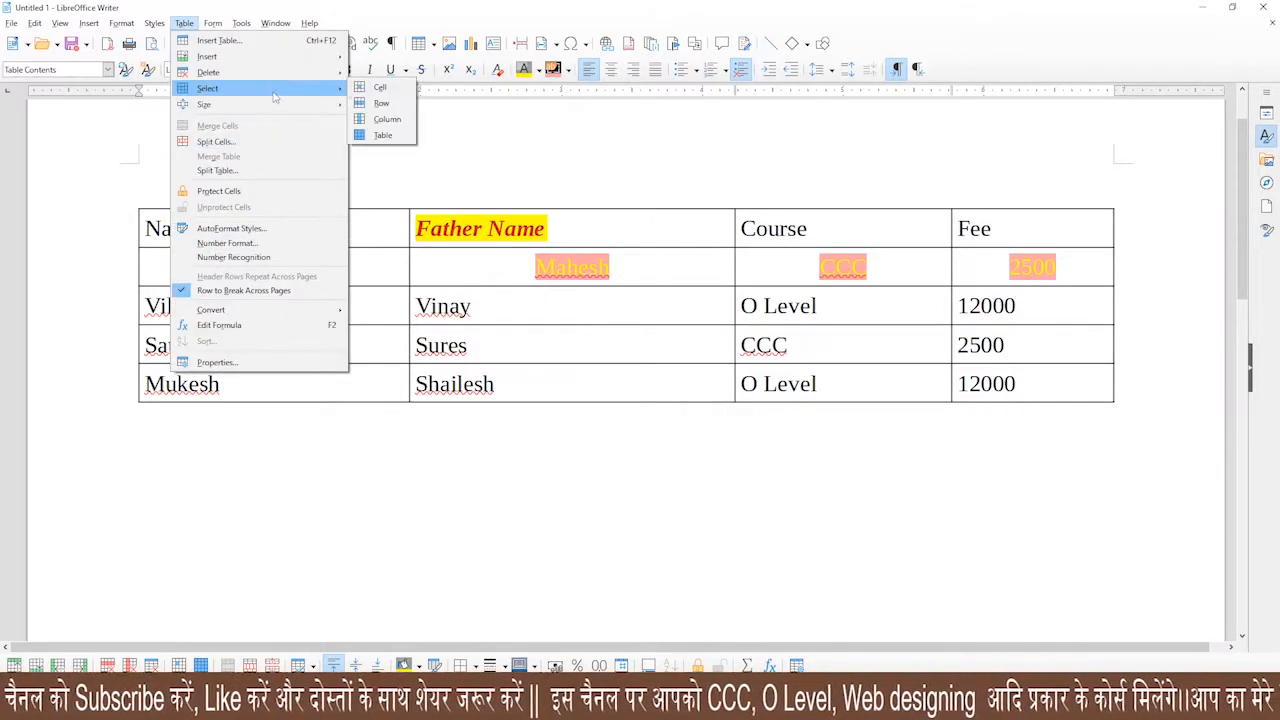
click(387, 120)
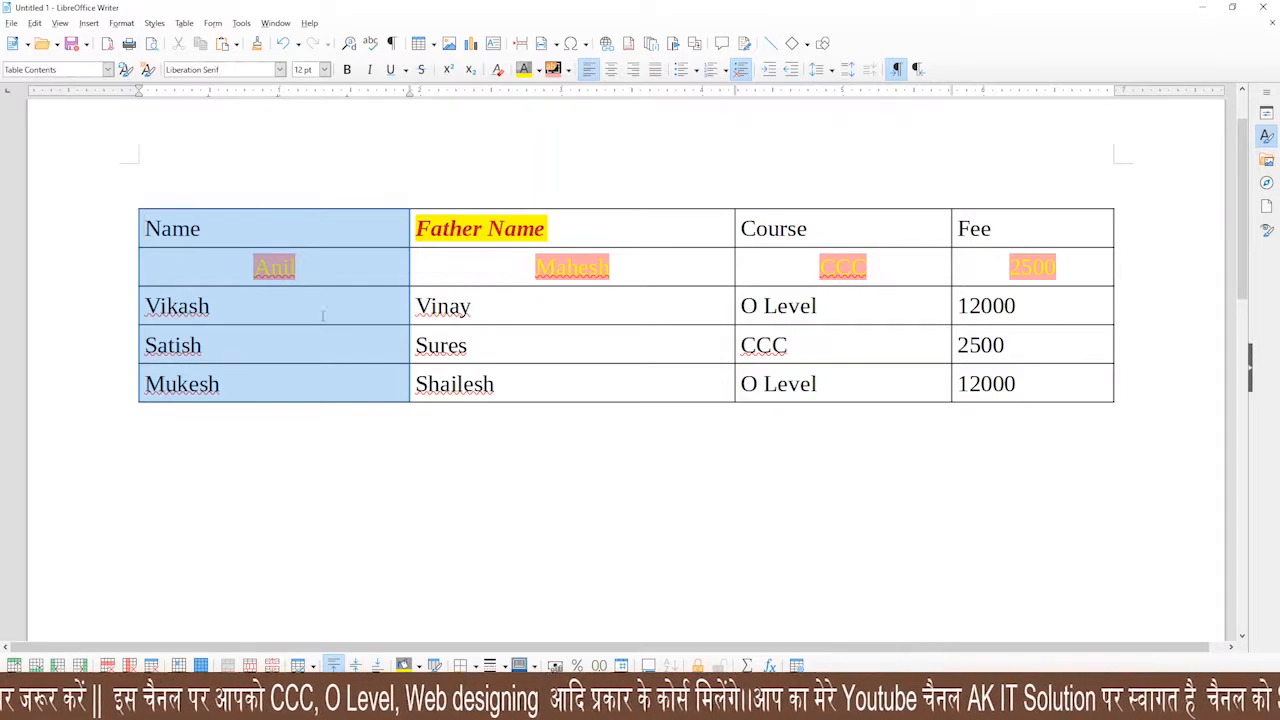
click(187, 26)
click(526, 151)
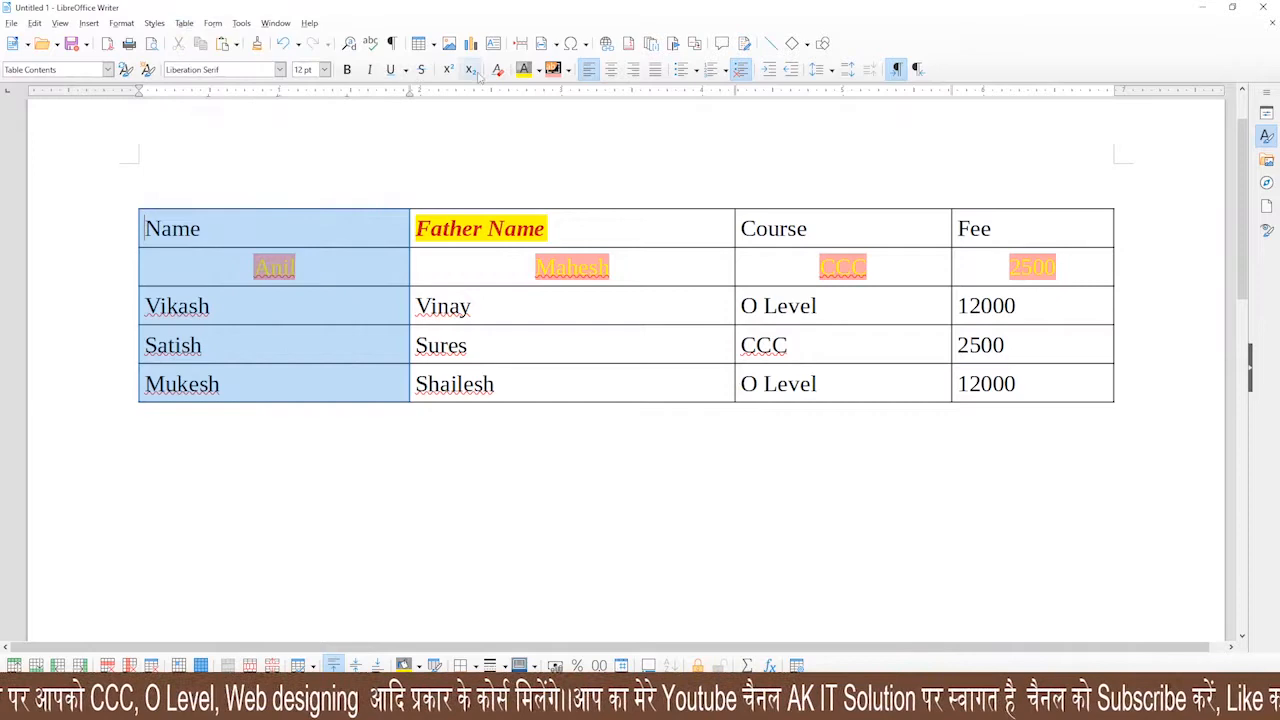
click(538, 70)
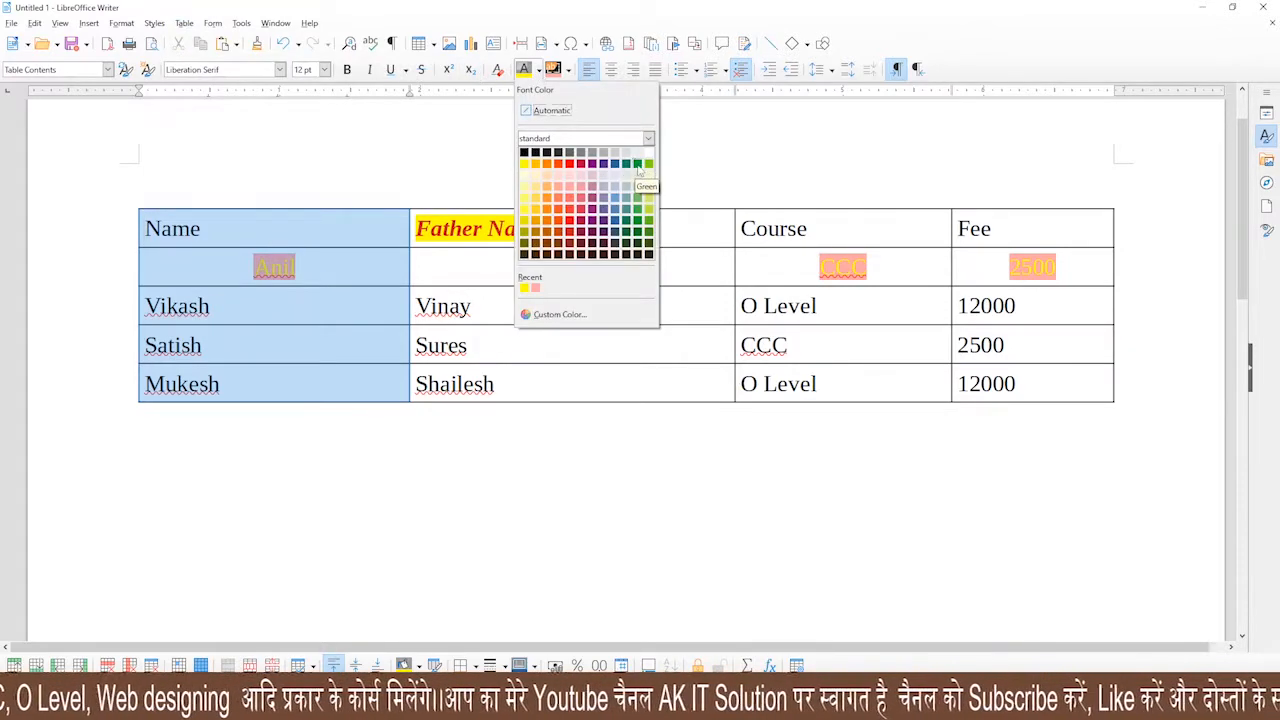
click(638, 166)
Apply red character highlighting to the whole Name column and release the selection
click(568, 70)
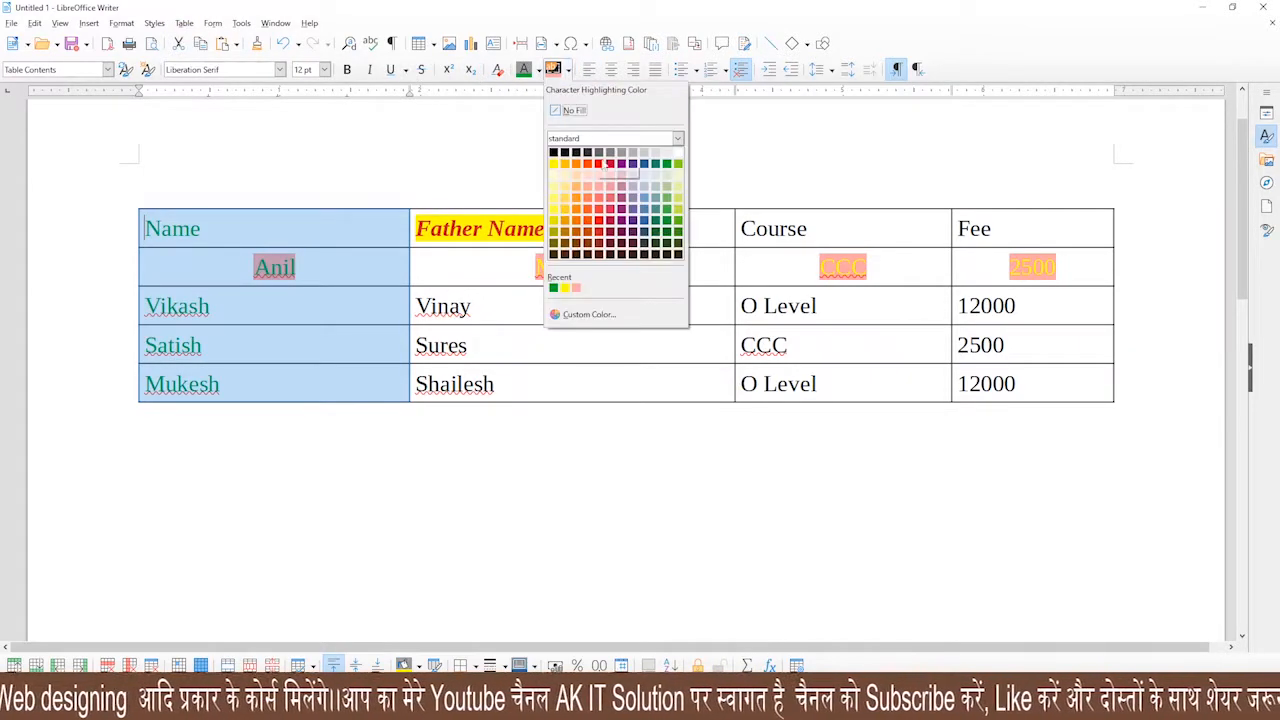
click(598, 220)
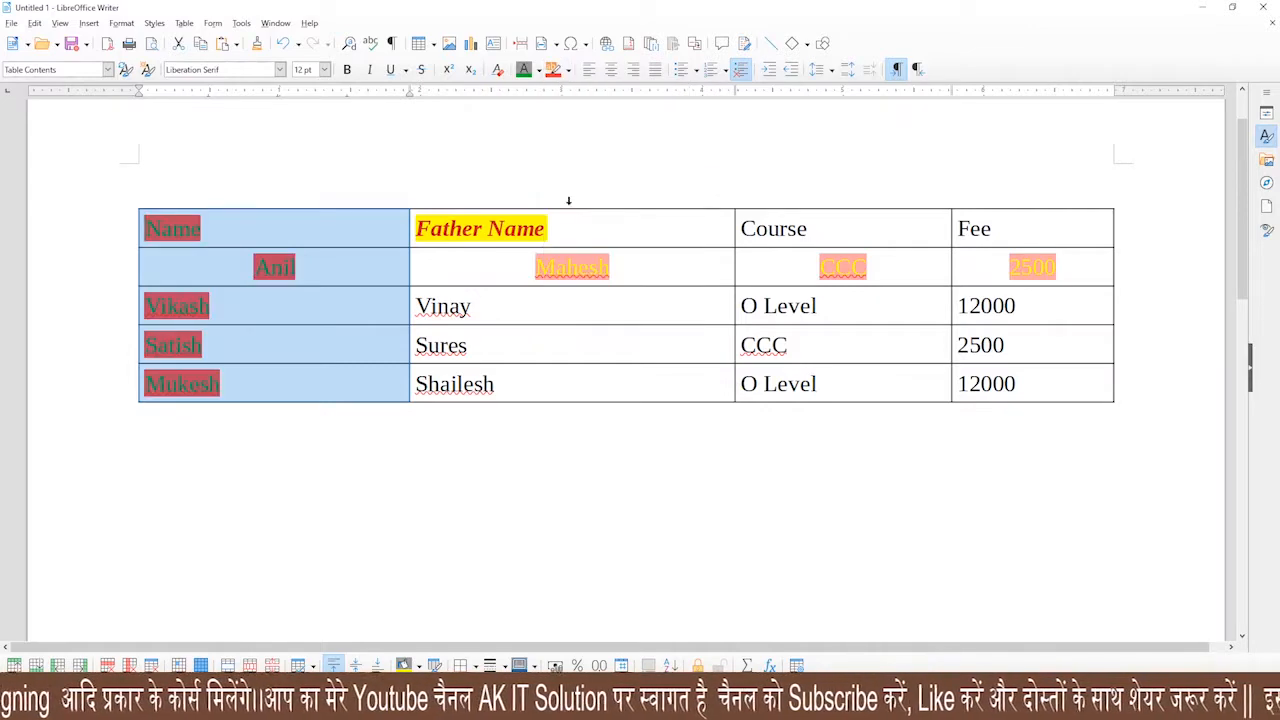
click(359, 302)
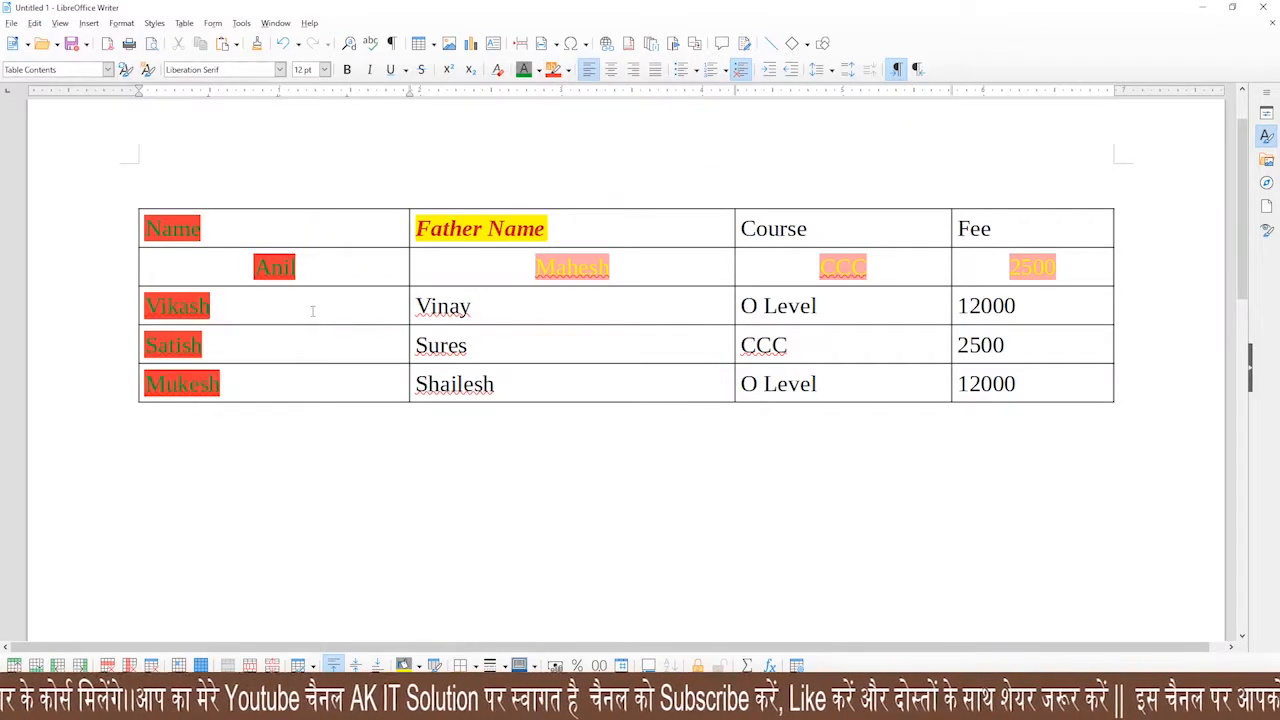
Select the entire table and set its font size to 20 pt
click(184, 23)
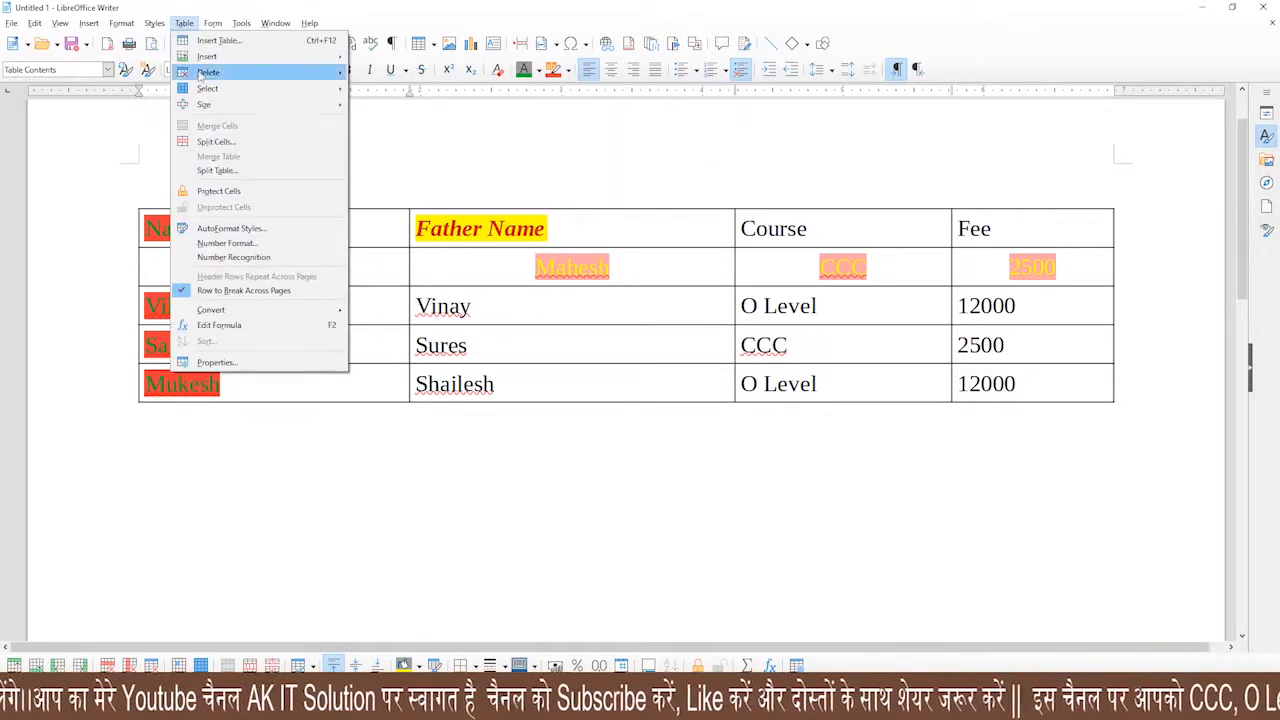
mouse_move(222, 90)
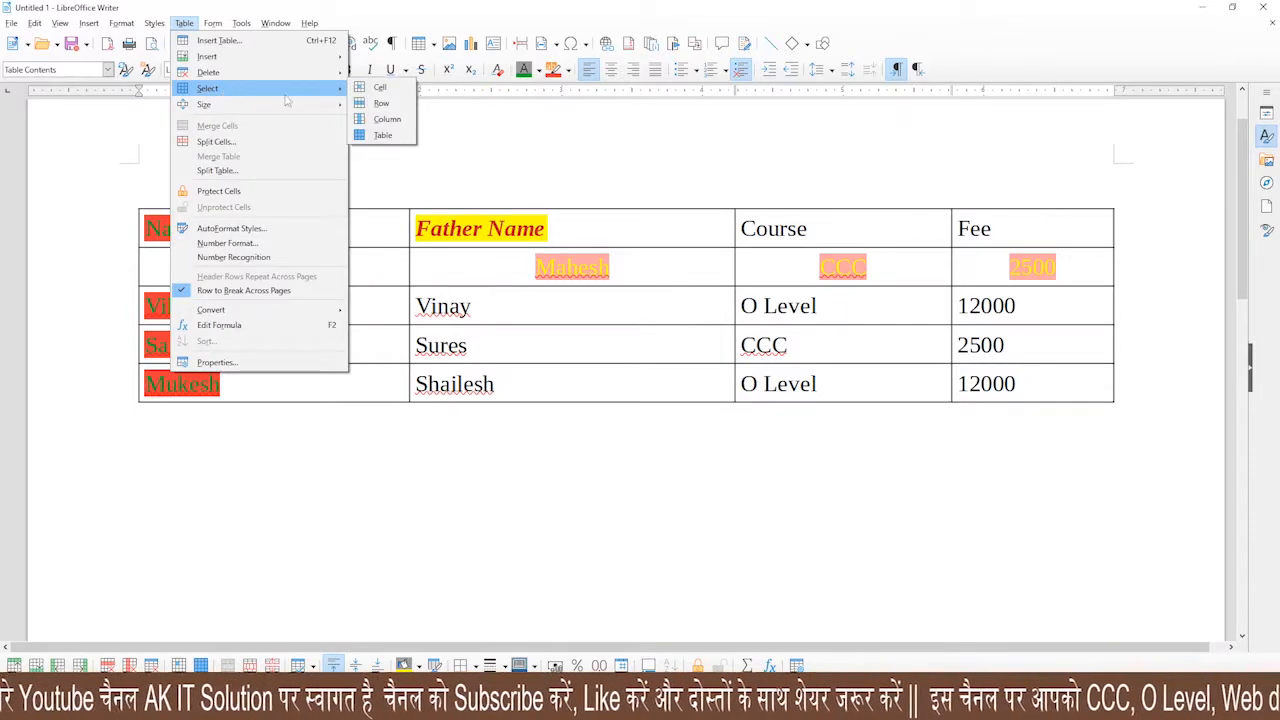
click(383, 136)
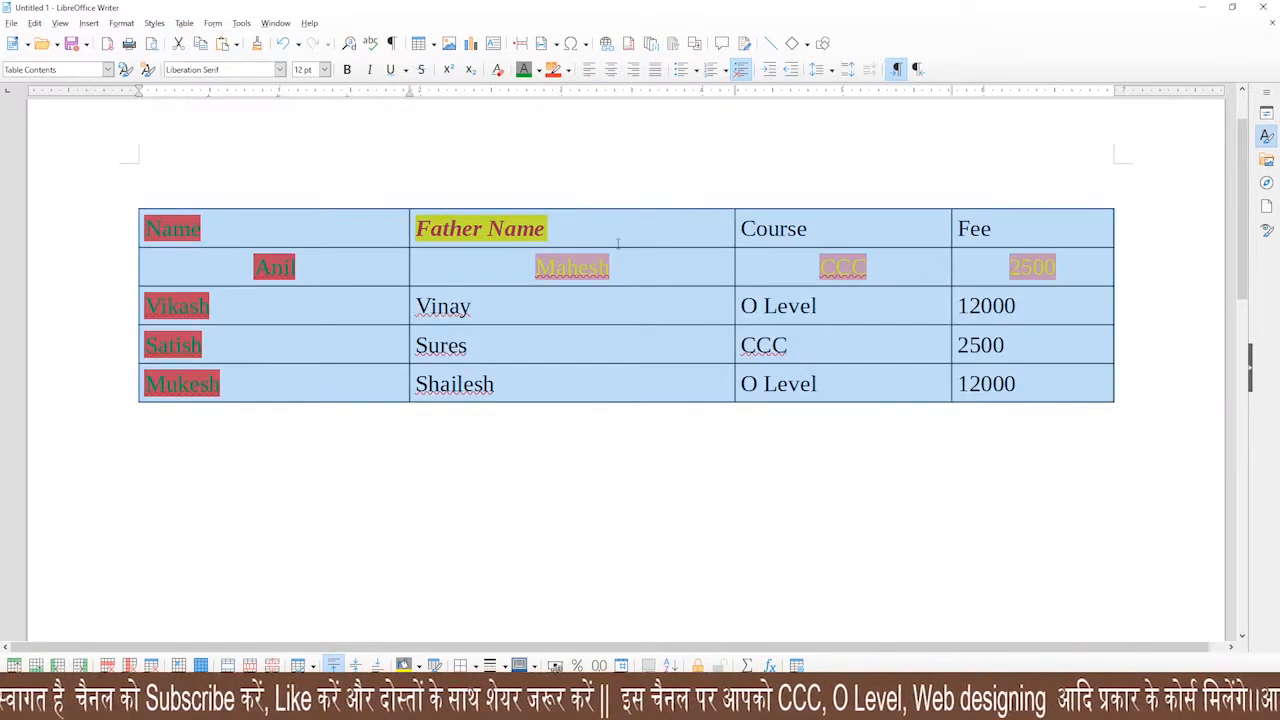
click(324, 69)
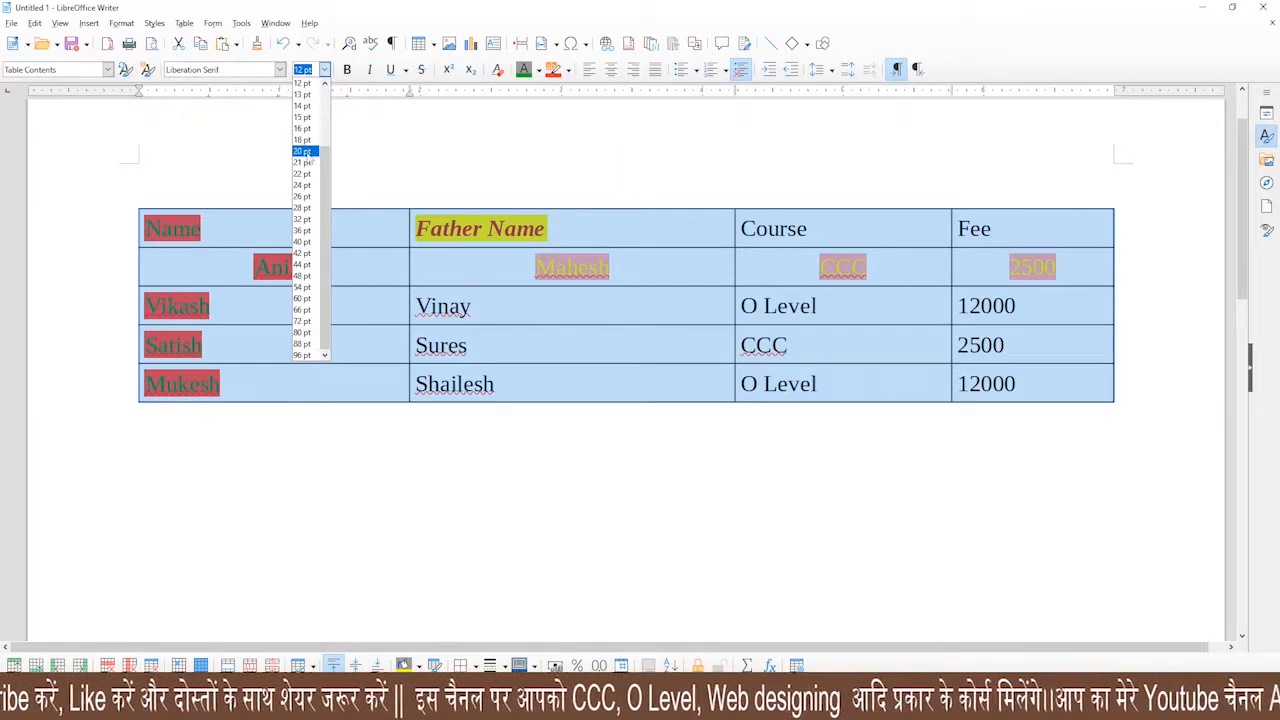
click(303, 151)
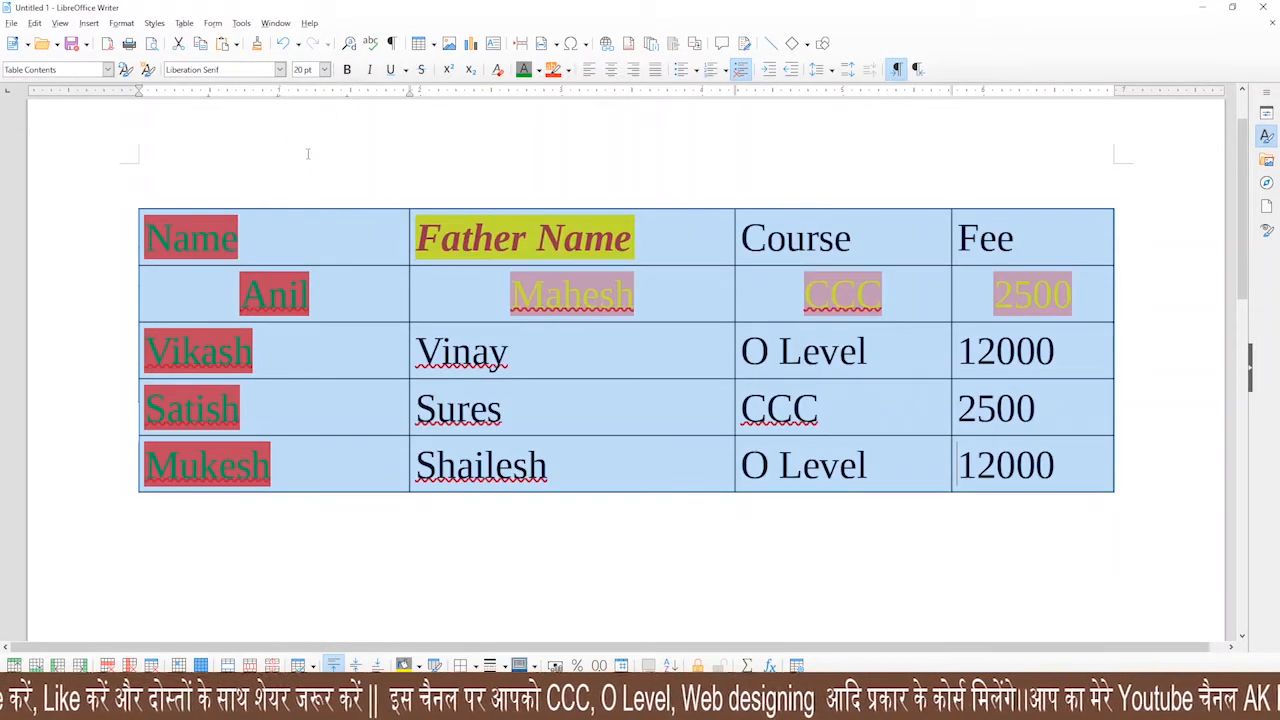
Try bold, italic and underline on the whole table's text, turn all three off again, and release the selection
click(347, 69)
click(369, 69)
click(391, 69)
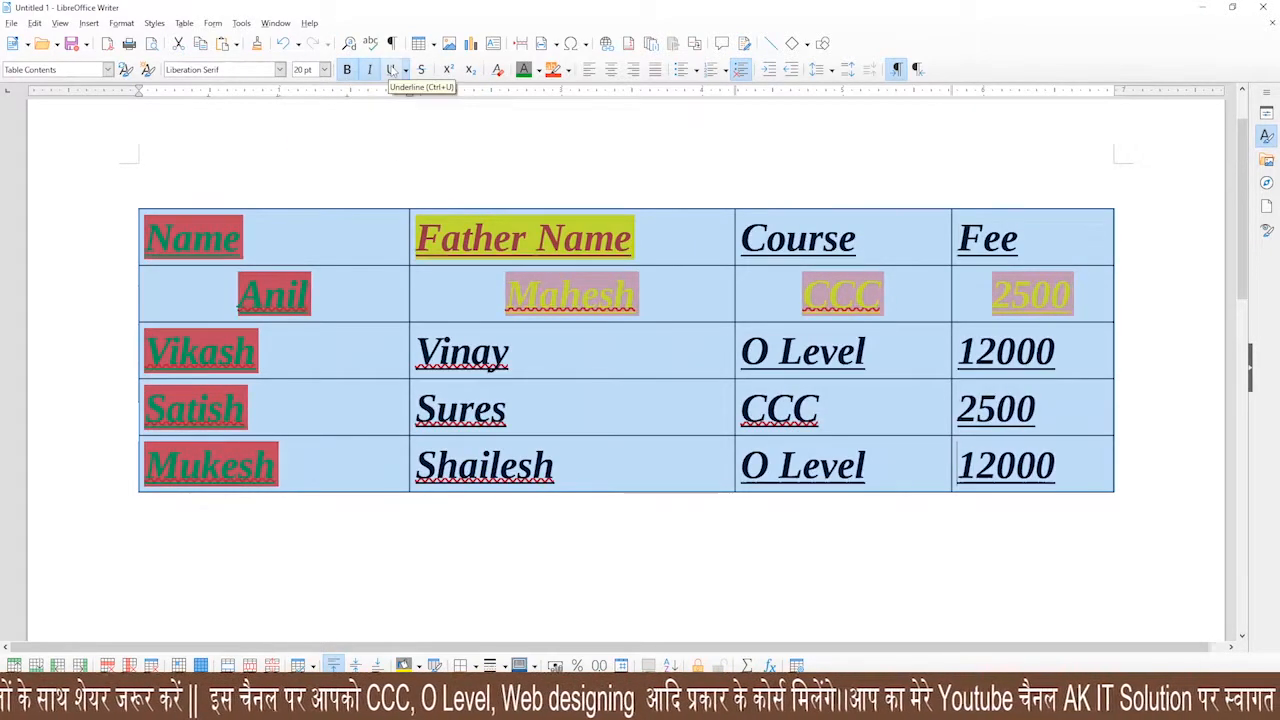
click(391, 69)
click(369, 69)
click(347, 69)
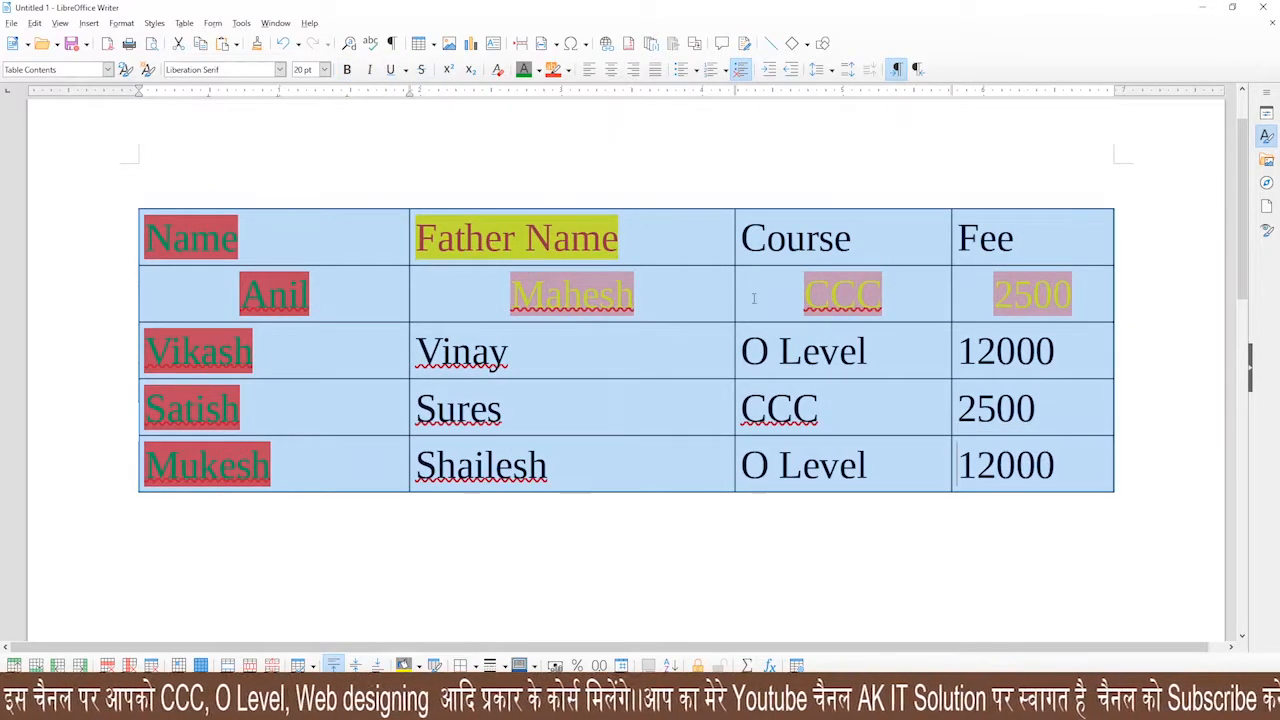
click(369, 305)
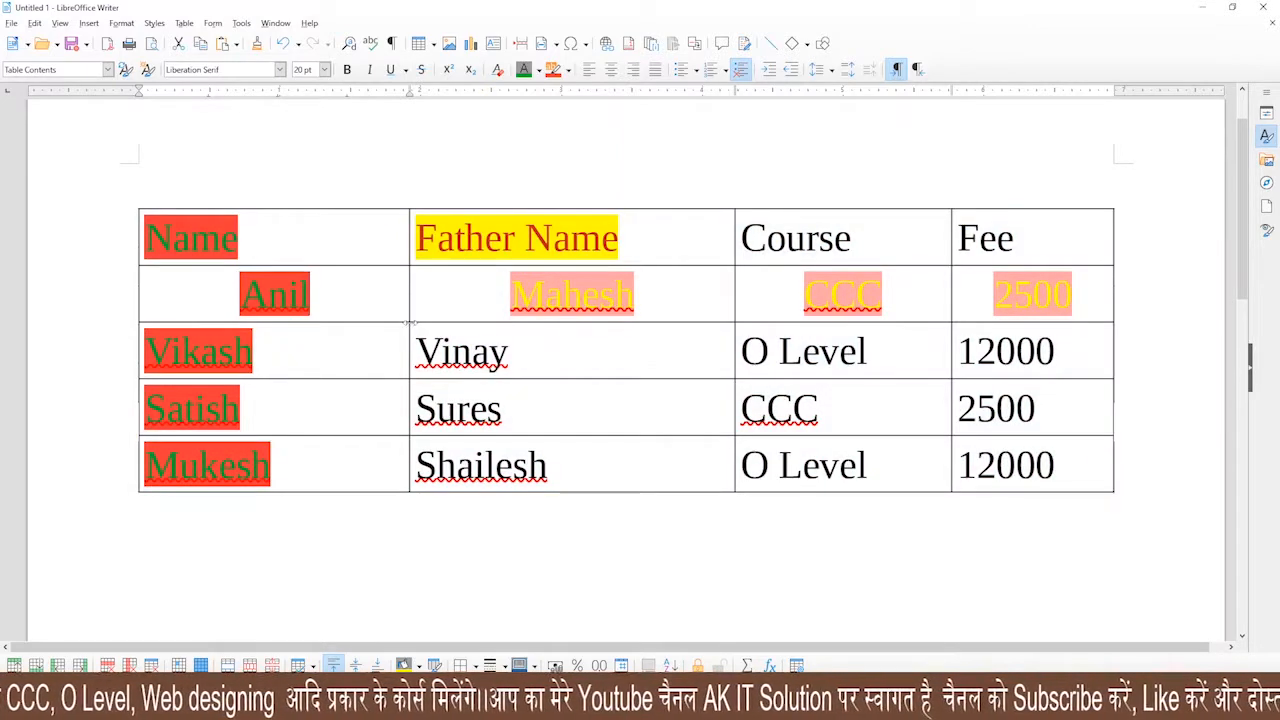
click(184, 23)
mouse_move(218, 108)
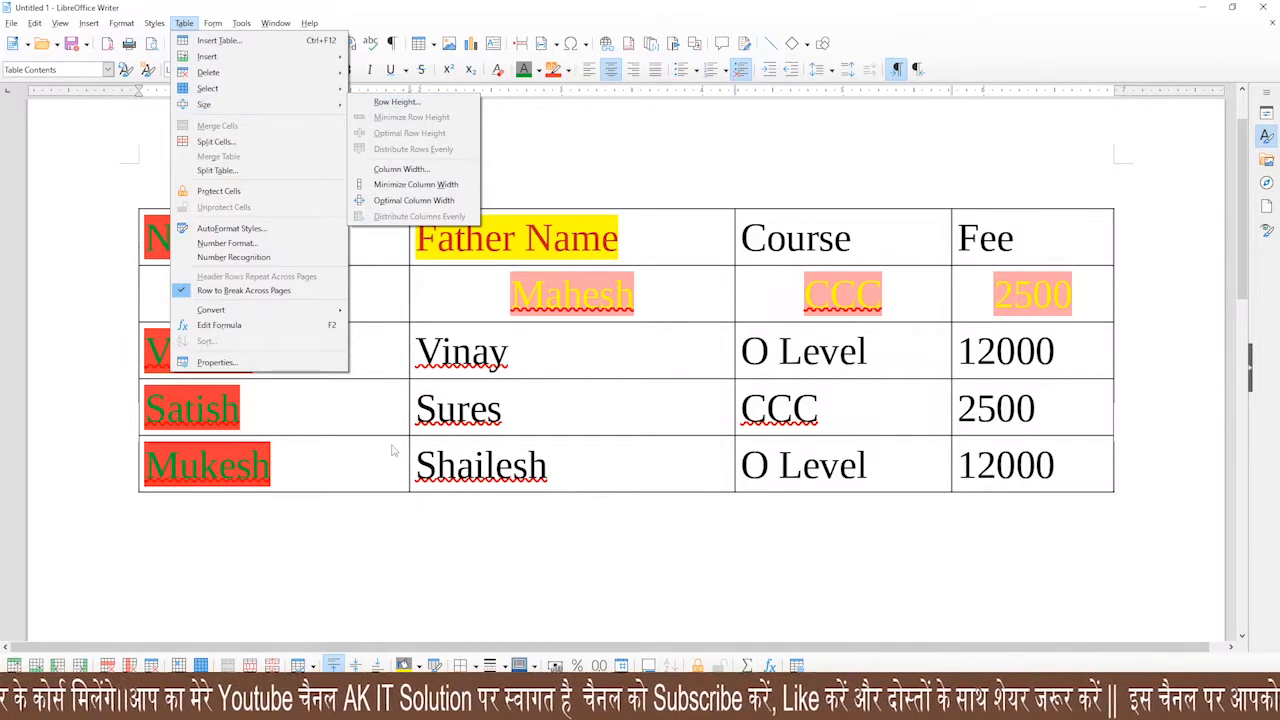
click(389, 398)
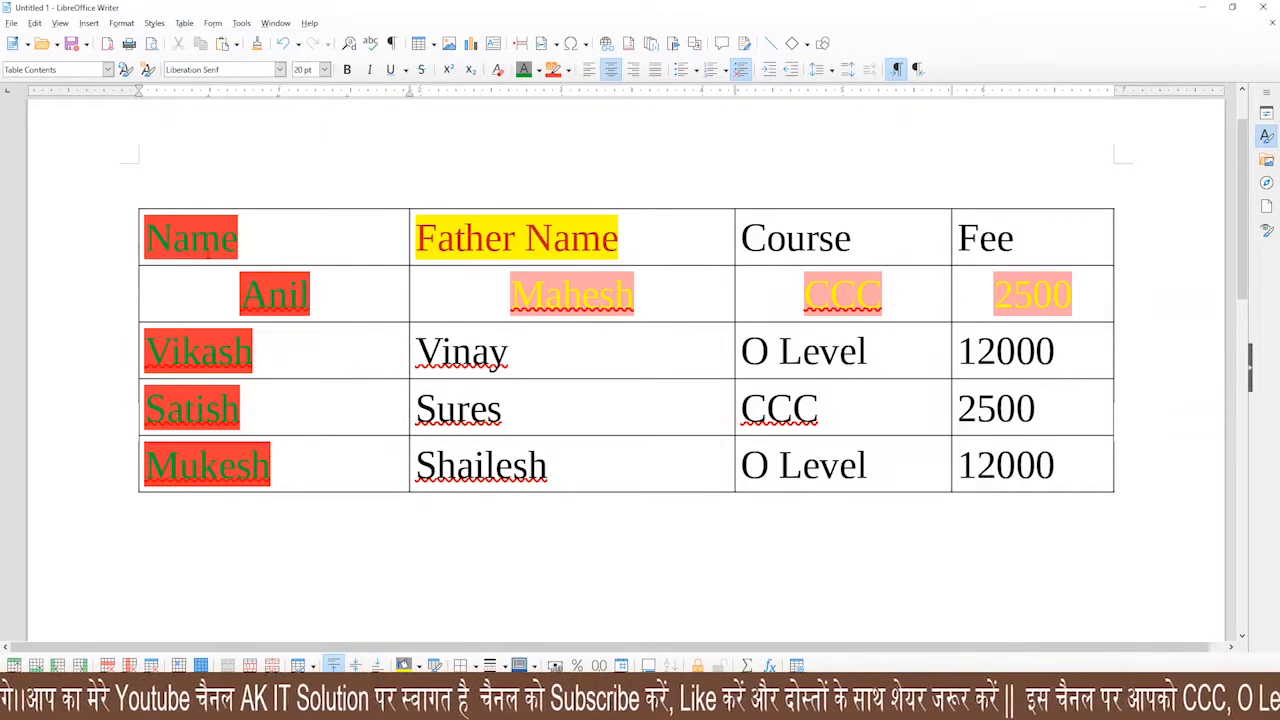
Select the entire table and clear its direct formatting, leaving the cursor in the first student's Name cell
click(184, 23)
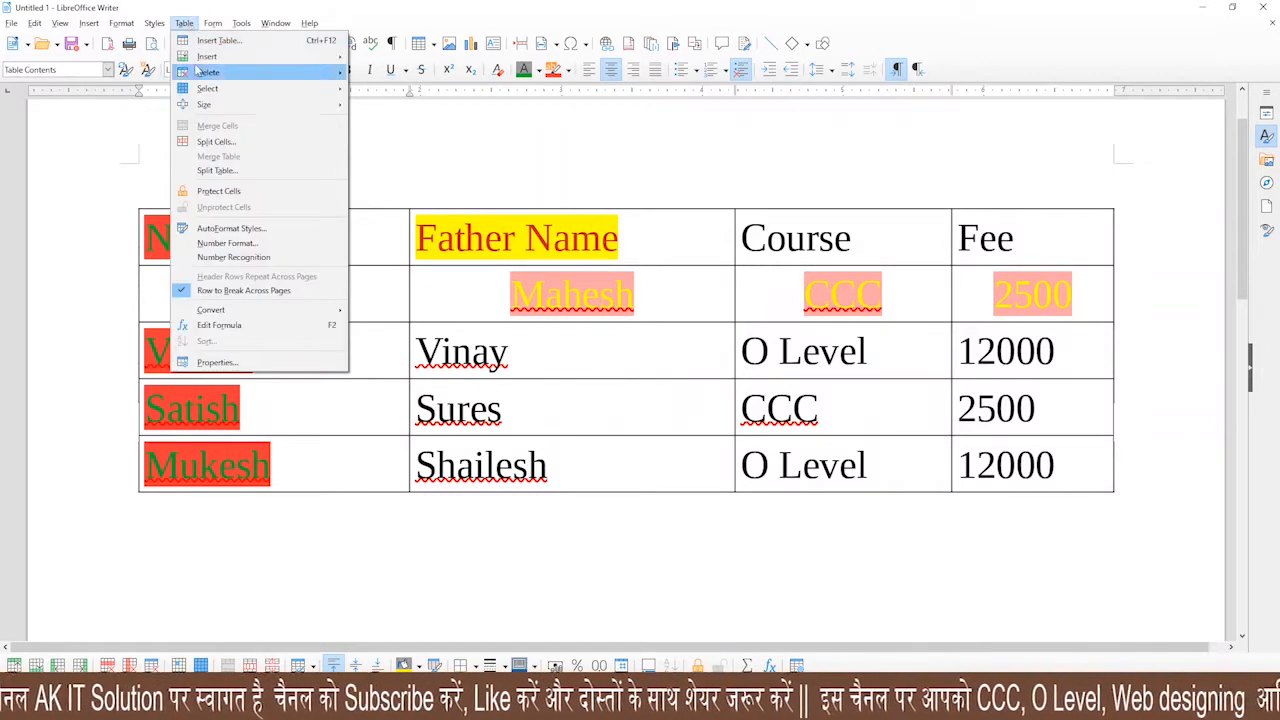
mouse_move(215, 88)
click(392, 134)
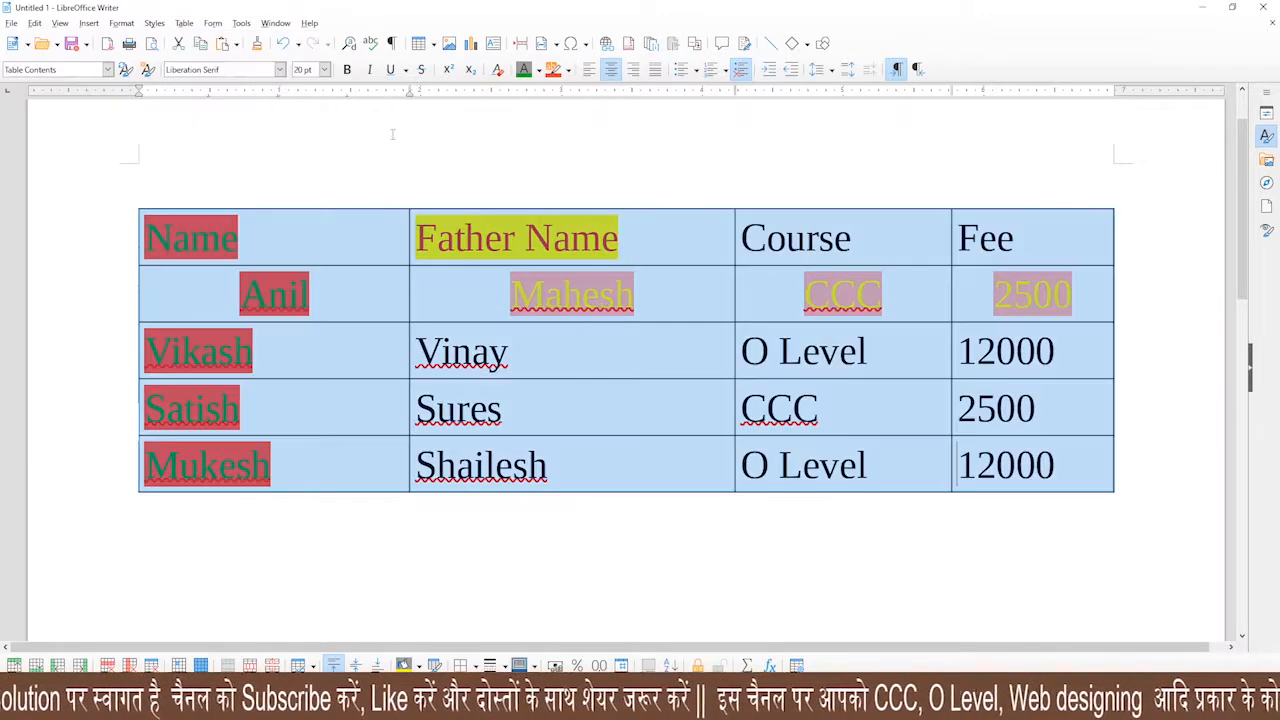
click(120, 23)
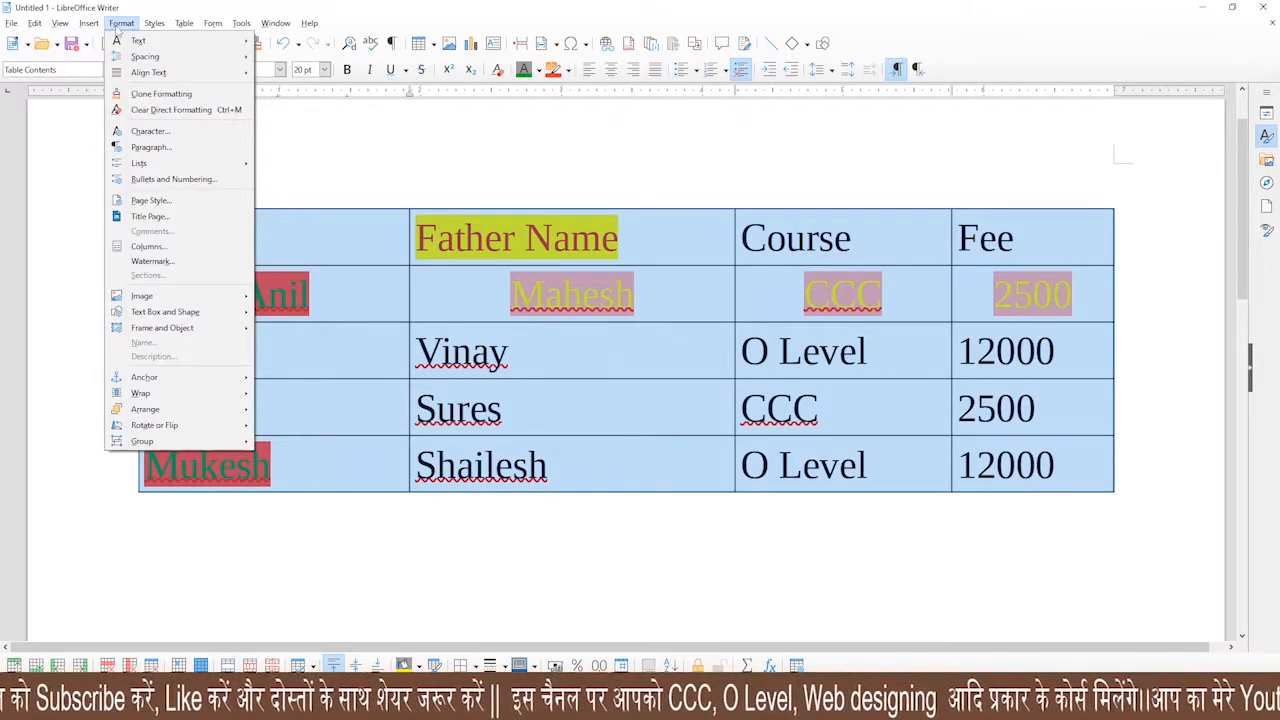
click(166, 109)
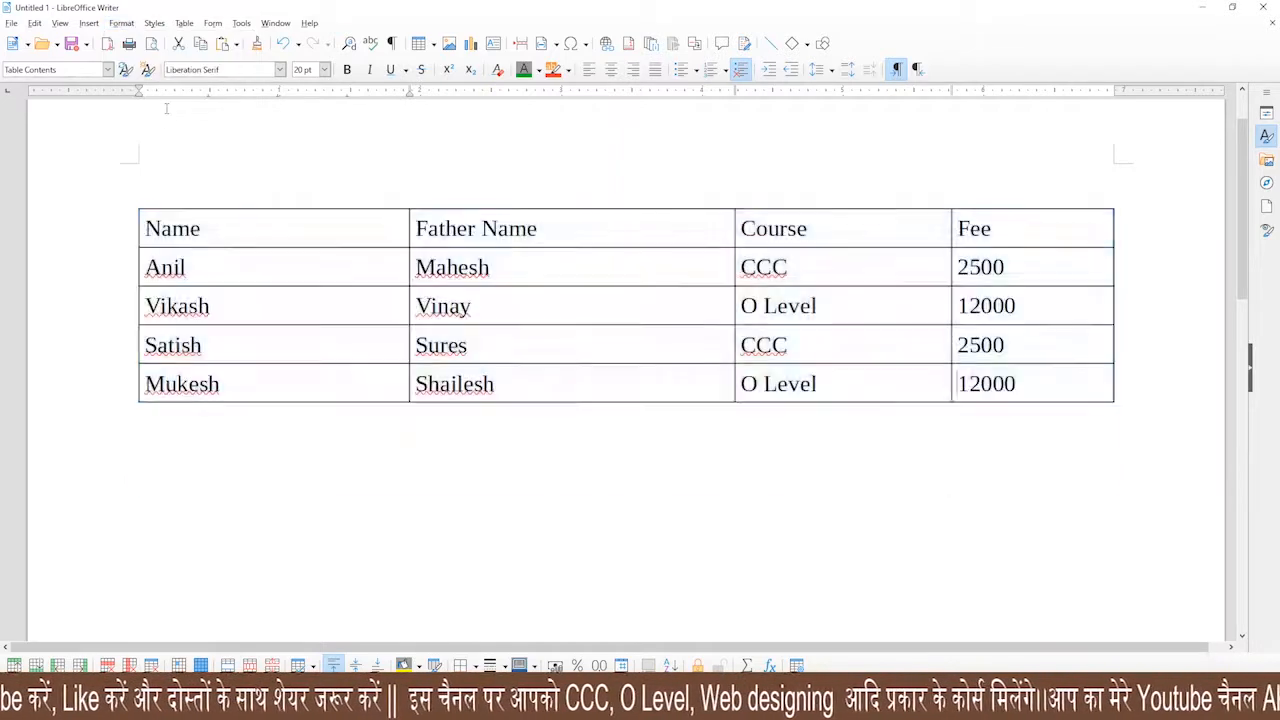
click(303, 262)
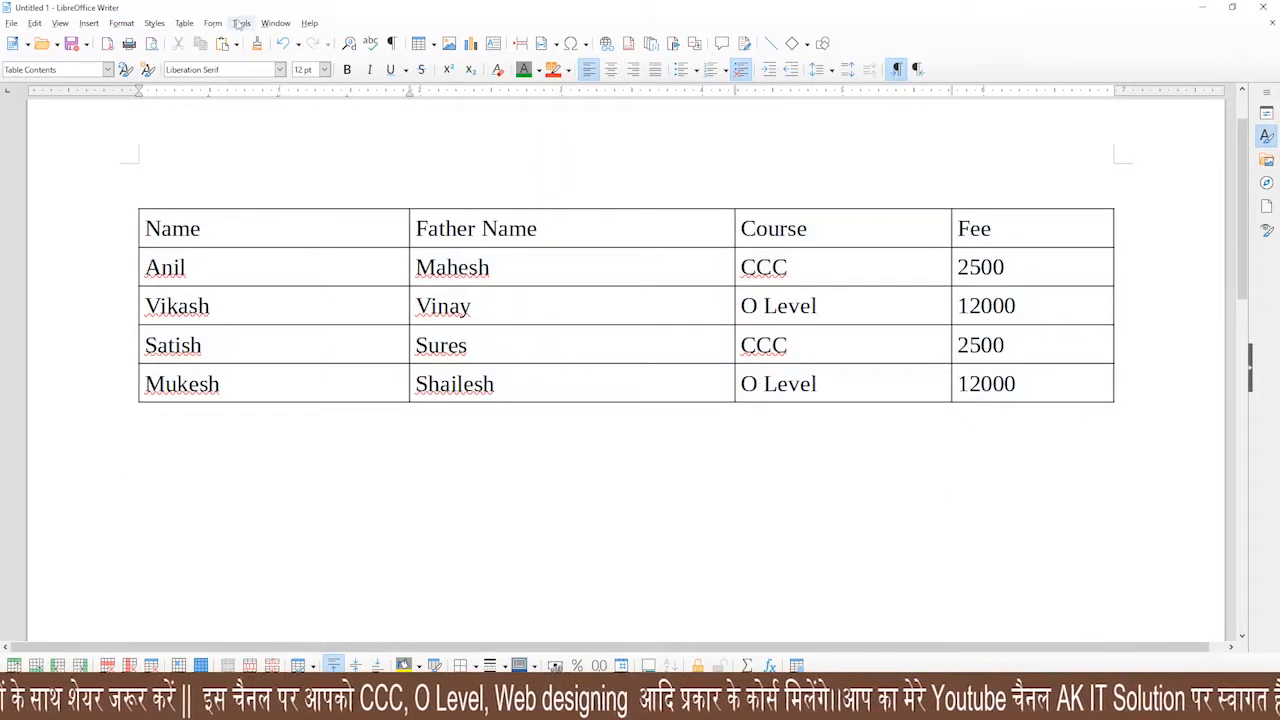
click(188, 28)
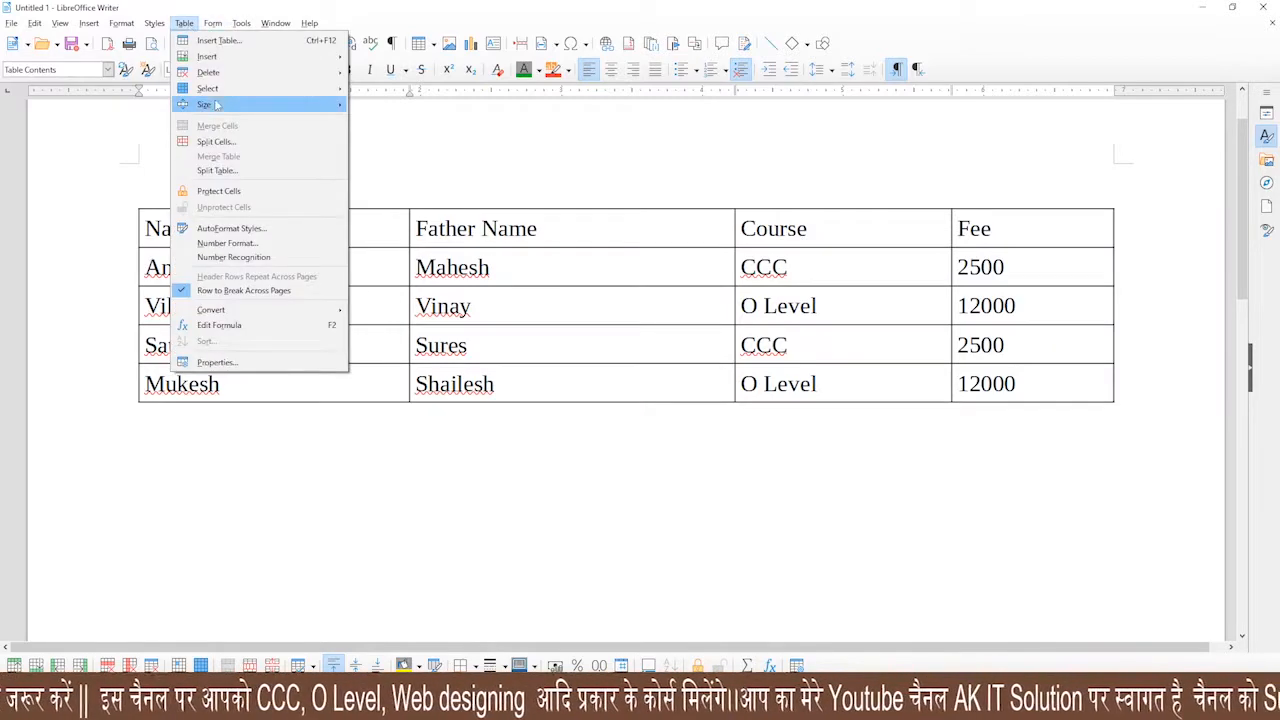
mouse_move(222, 110)
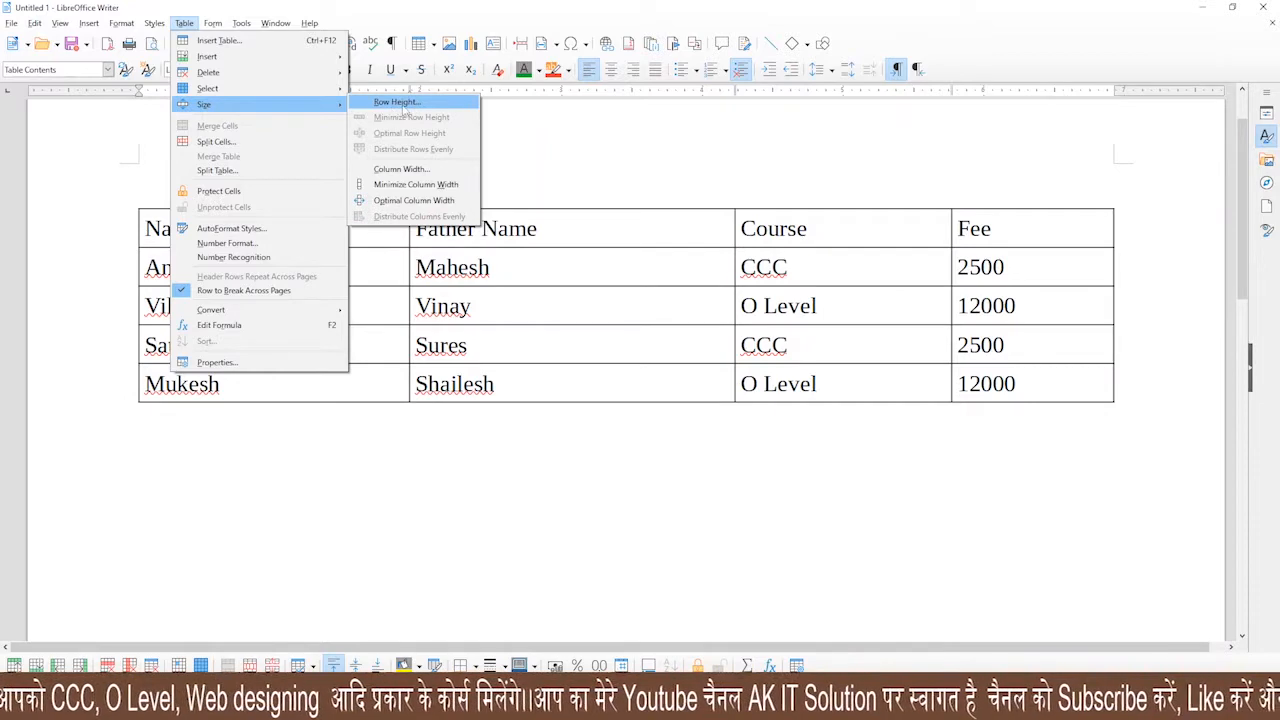
click(374, 266)
Select the header row's cells from Name to Fee, trying the selection in both directions
drag(145, 228, 1010, 232)
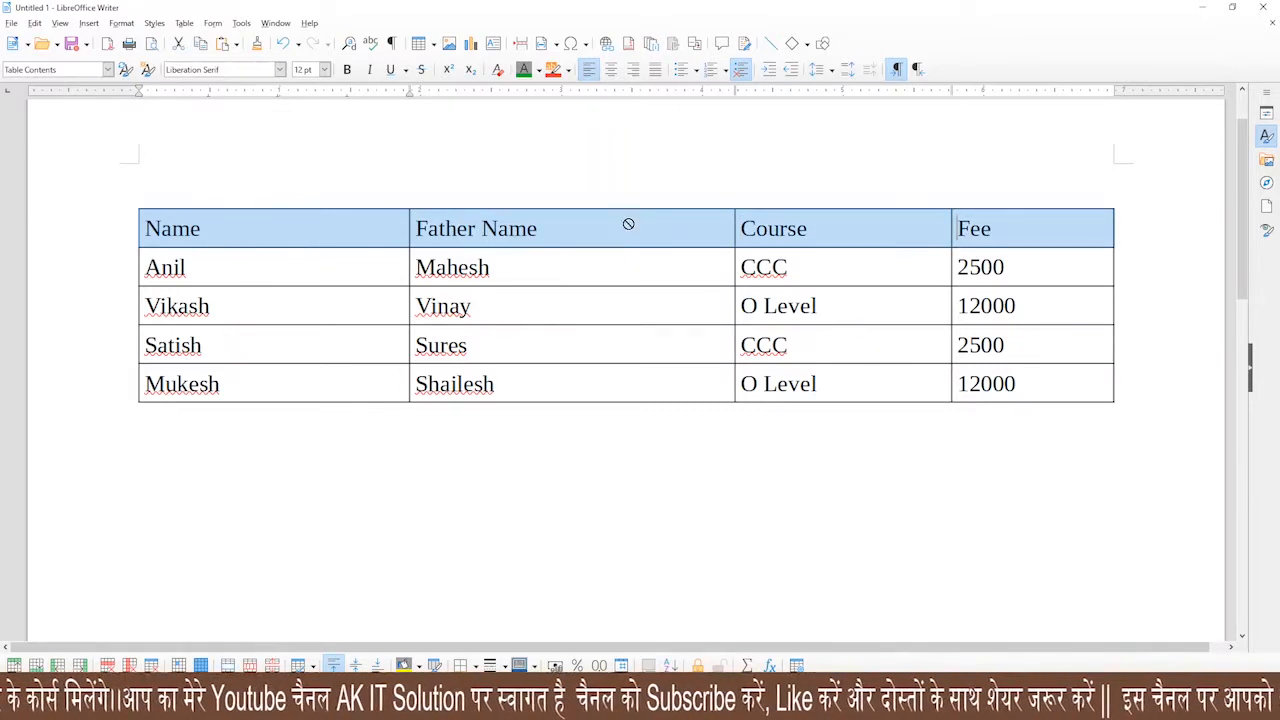
click(1042, 226)
drag(1037, 220, 343, 232)
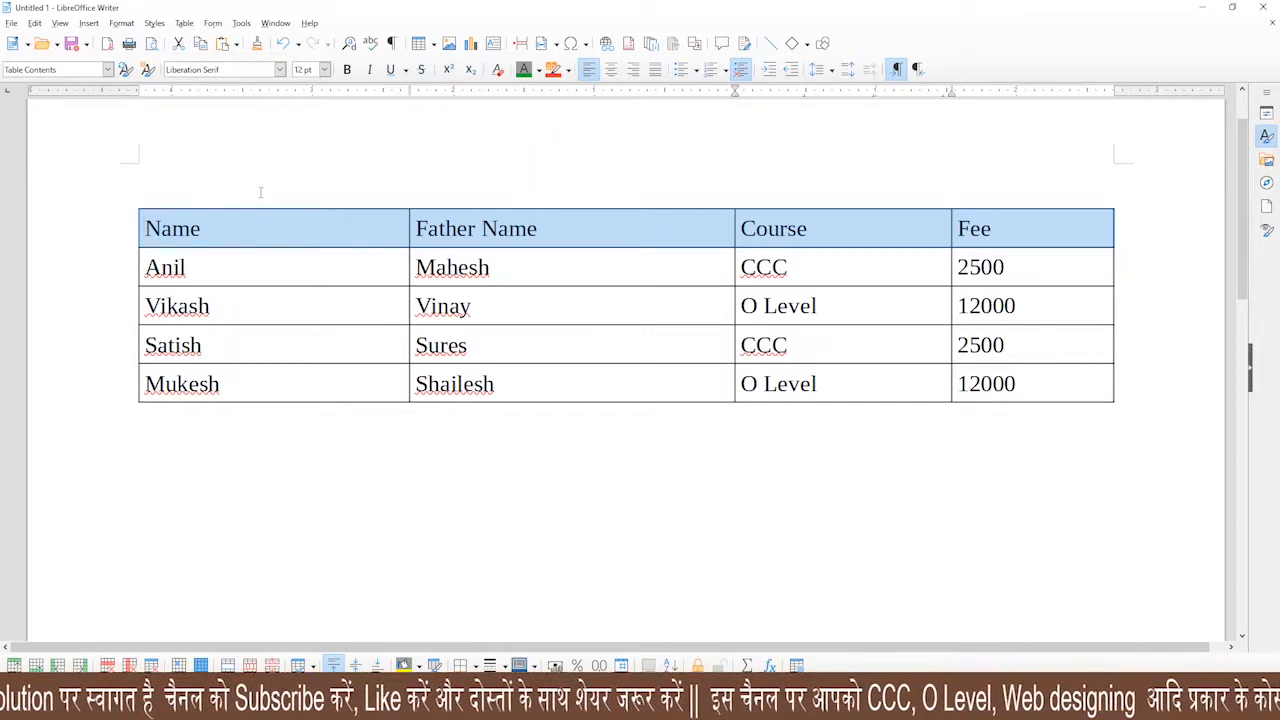
drag(259, 234, 988, 217)
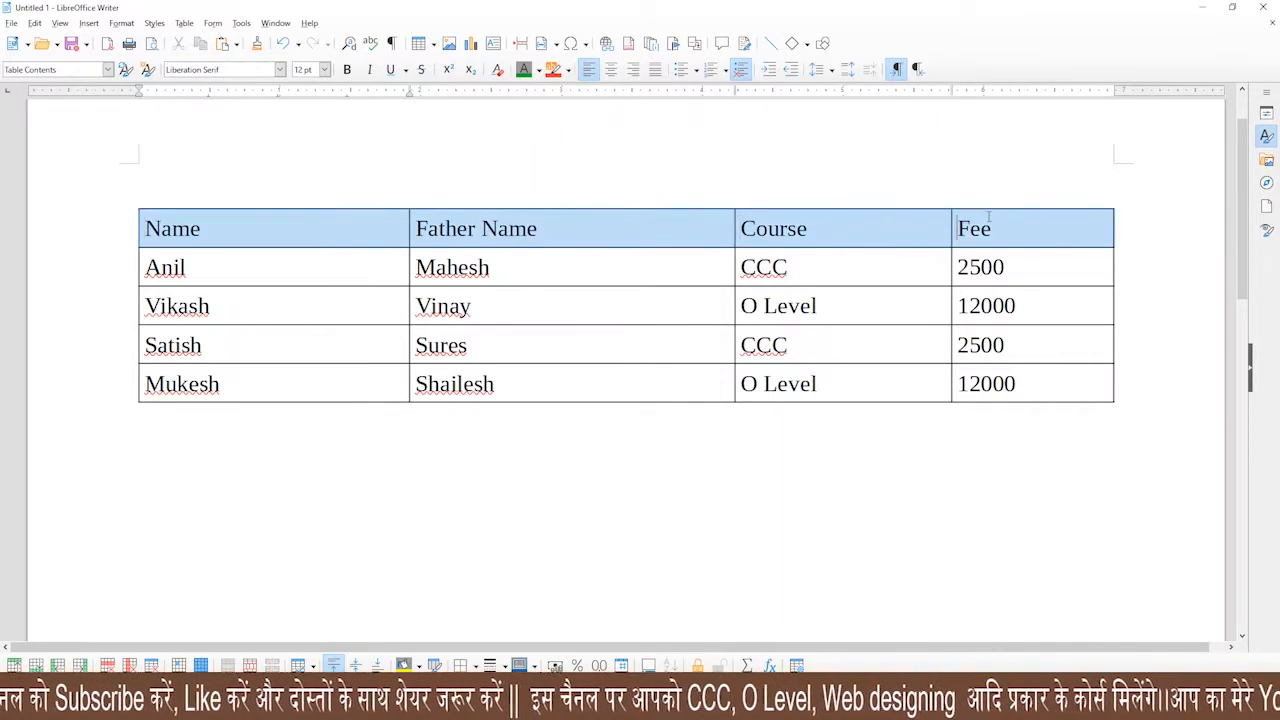
Set the header row's height to 1.12" with Fit to size on, and check it by selecting and releasing the row
click(289, 238)
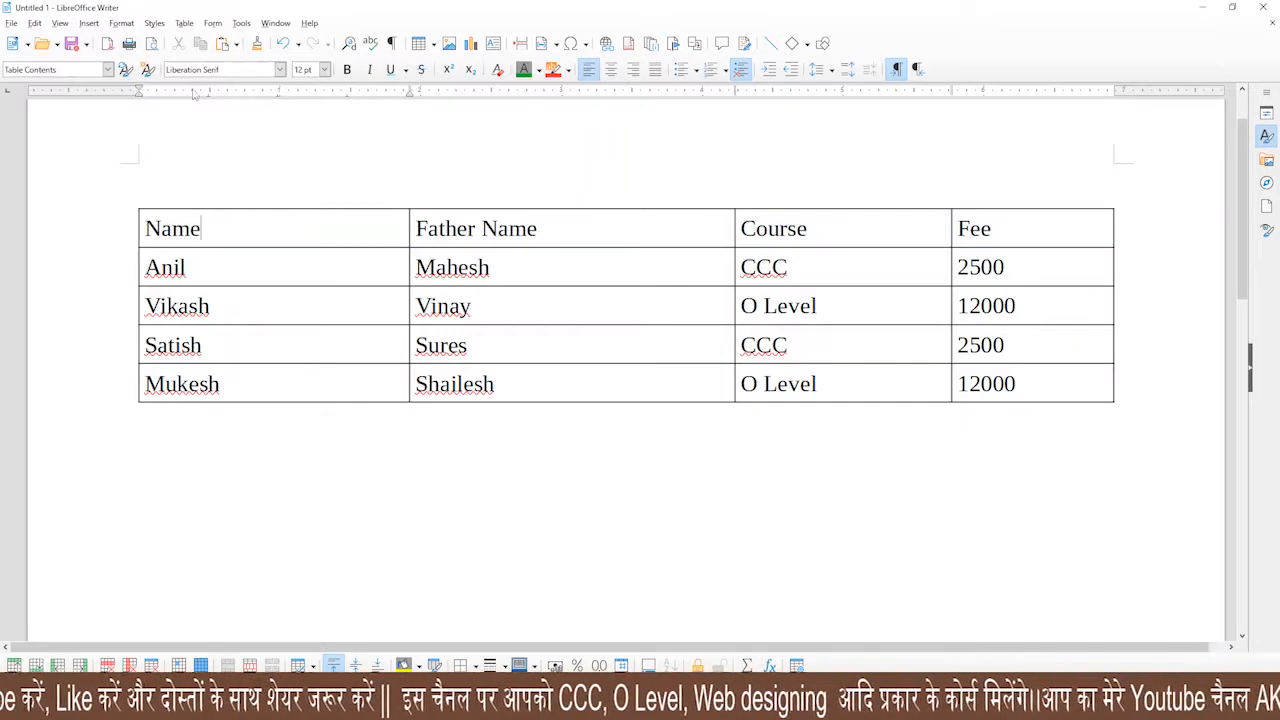
click(185, 23)
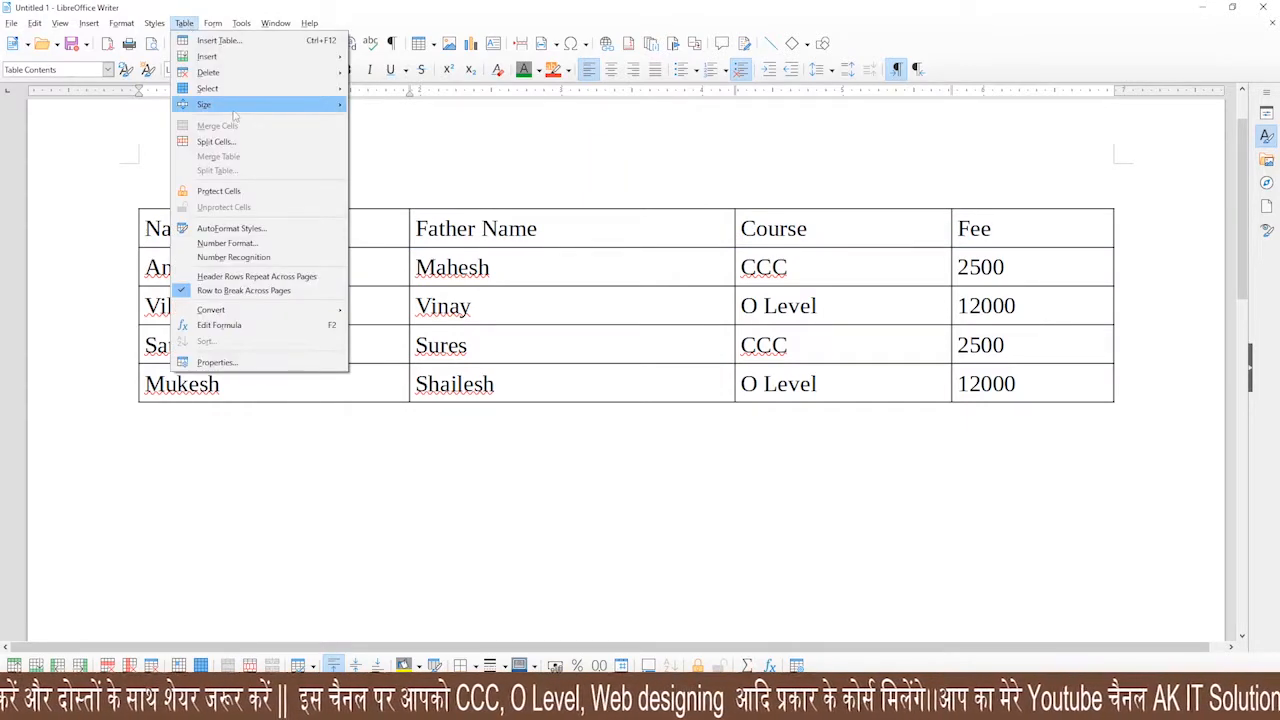
mouse_move(238, 108)
click(396, 103)
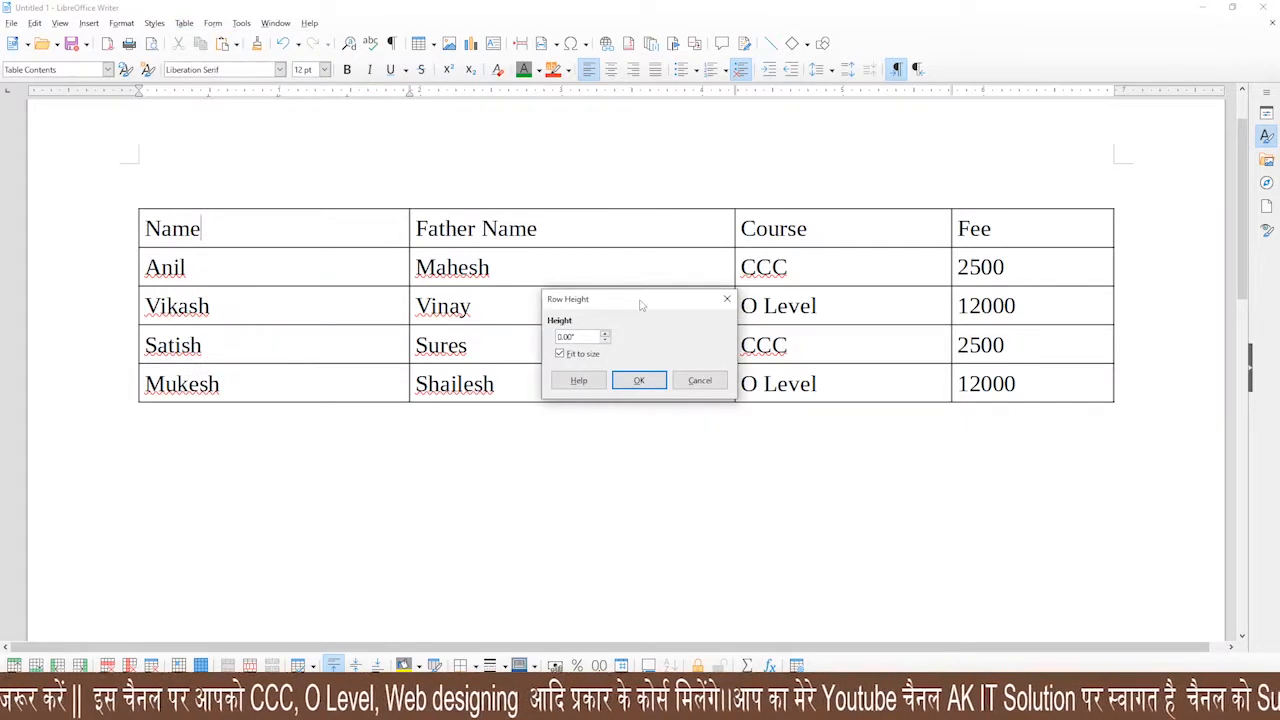
drag(641, 305, 582, 159)
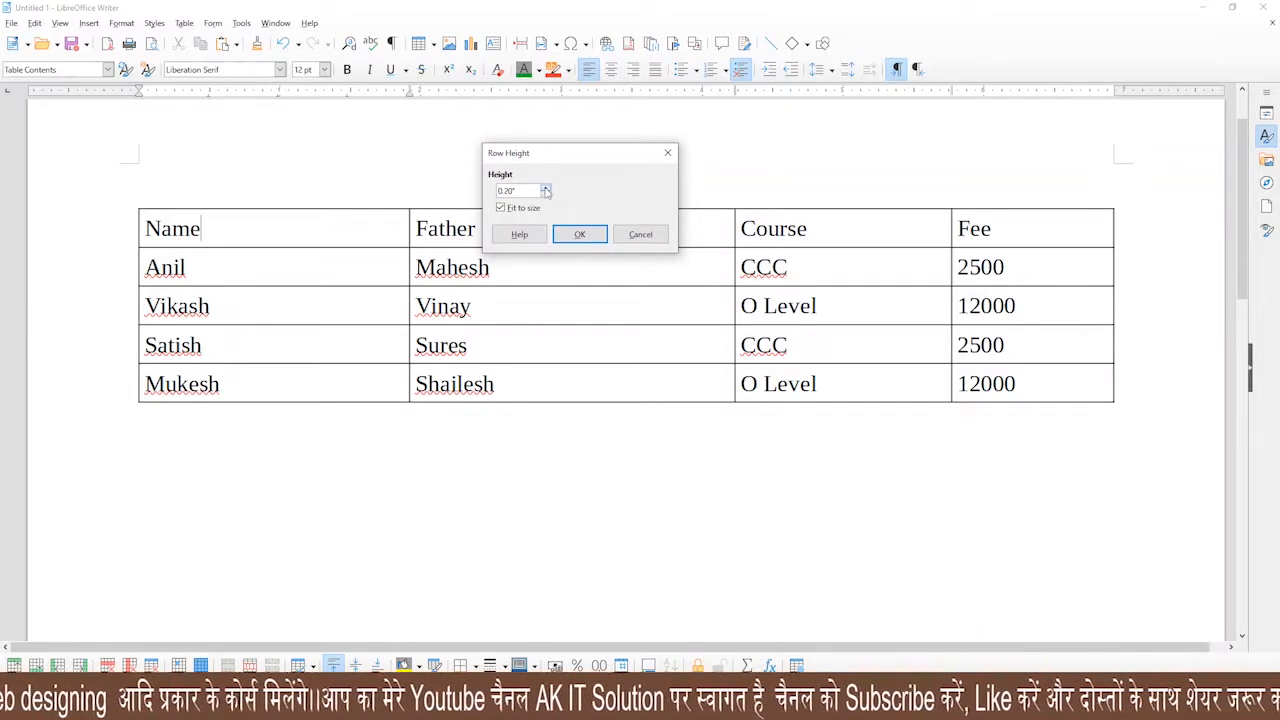
click(580, 234)
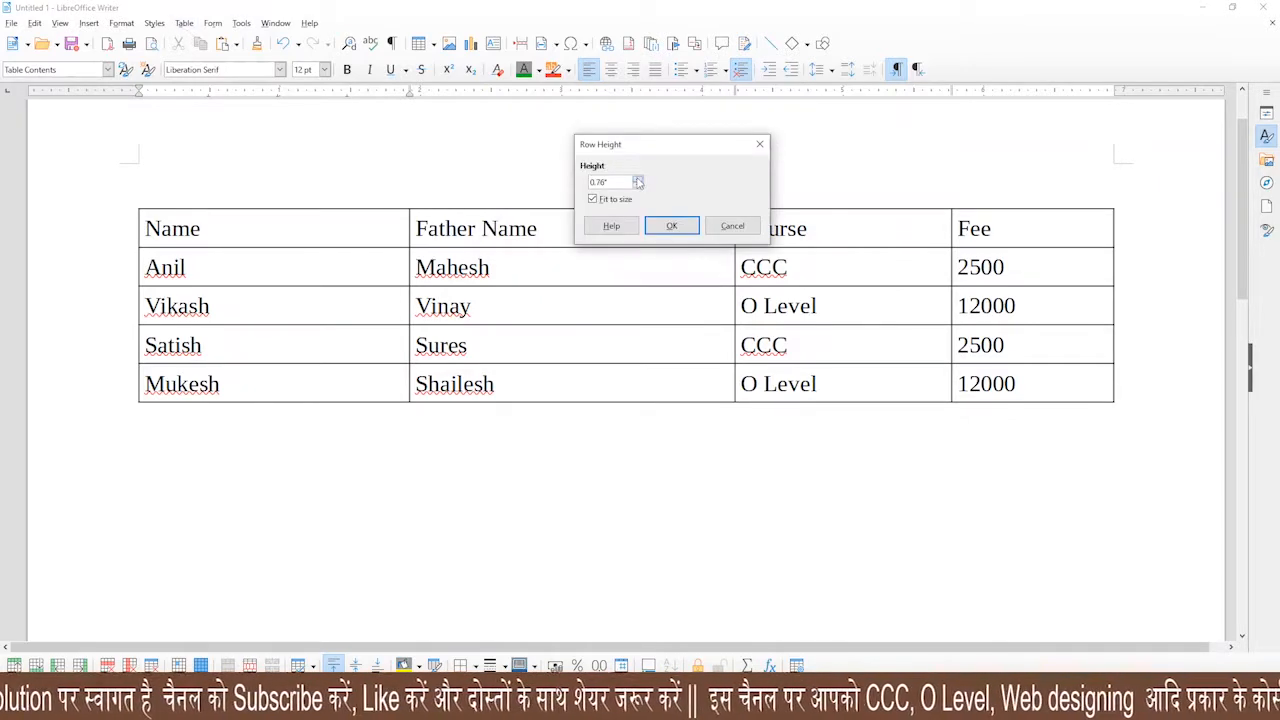
click(638, 179)
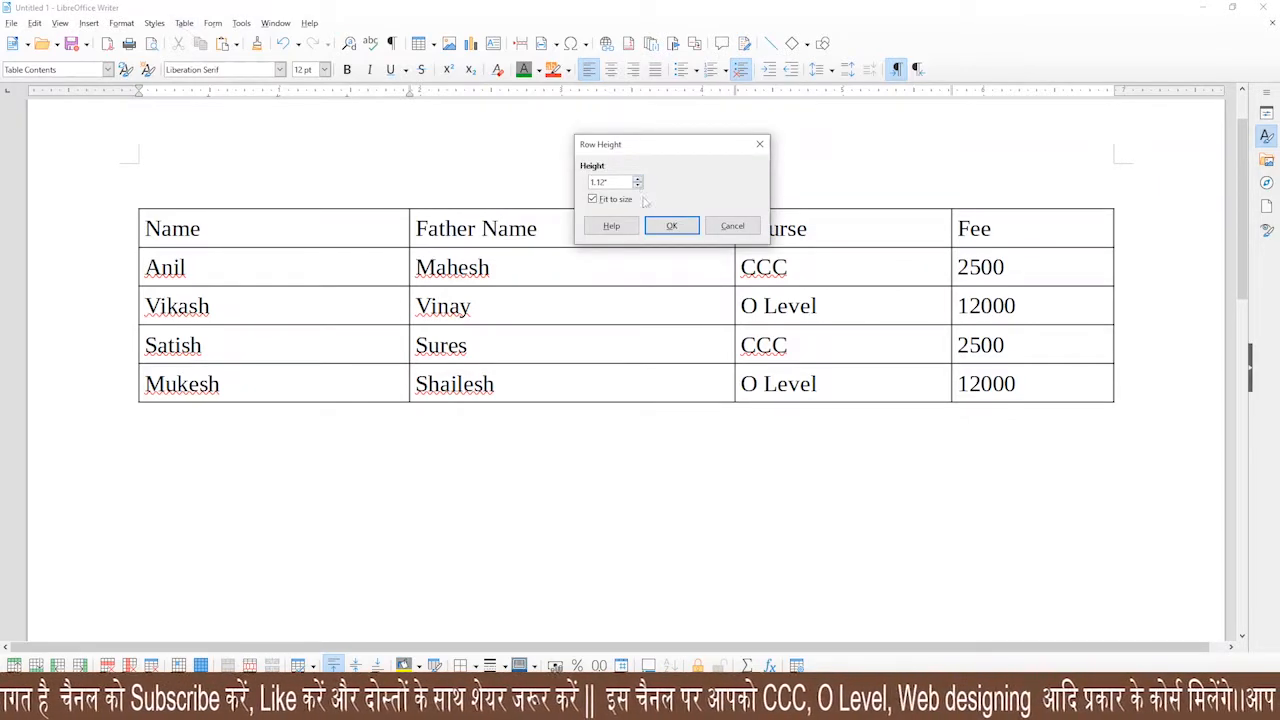
click(672, 227)
drag(300, 245, 1059, 265)
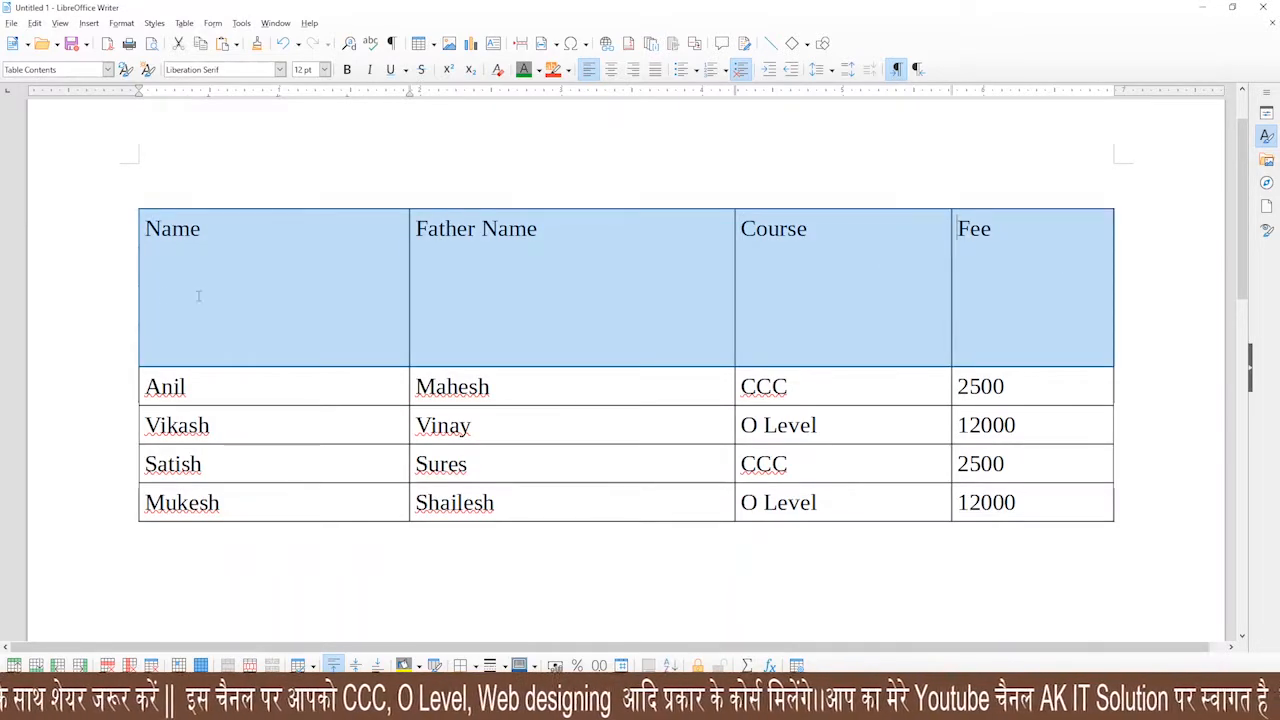
click(236, 275)
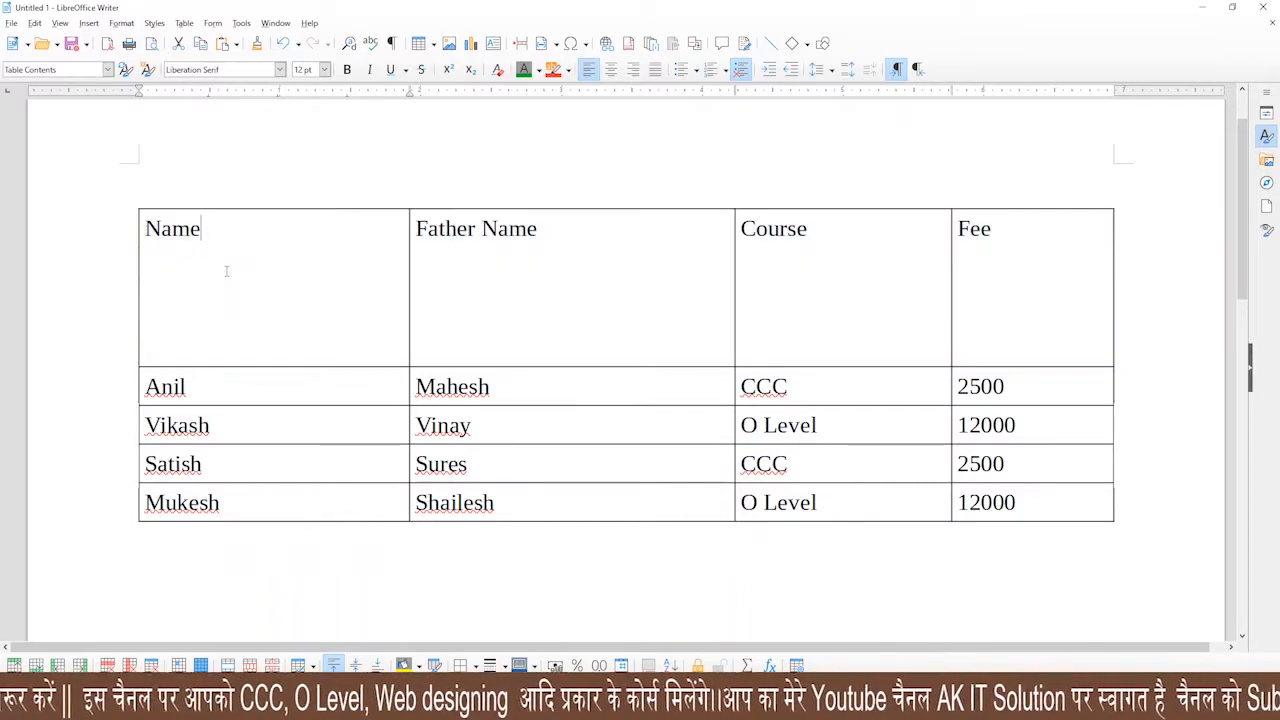
Minimize the header row's height
click(184, 23)
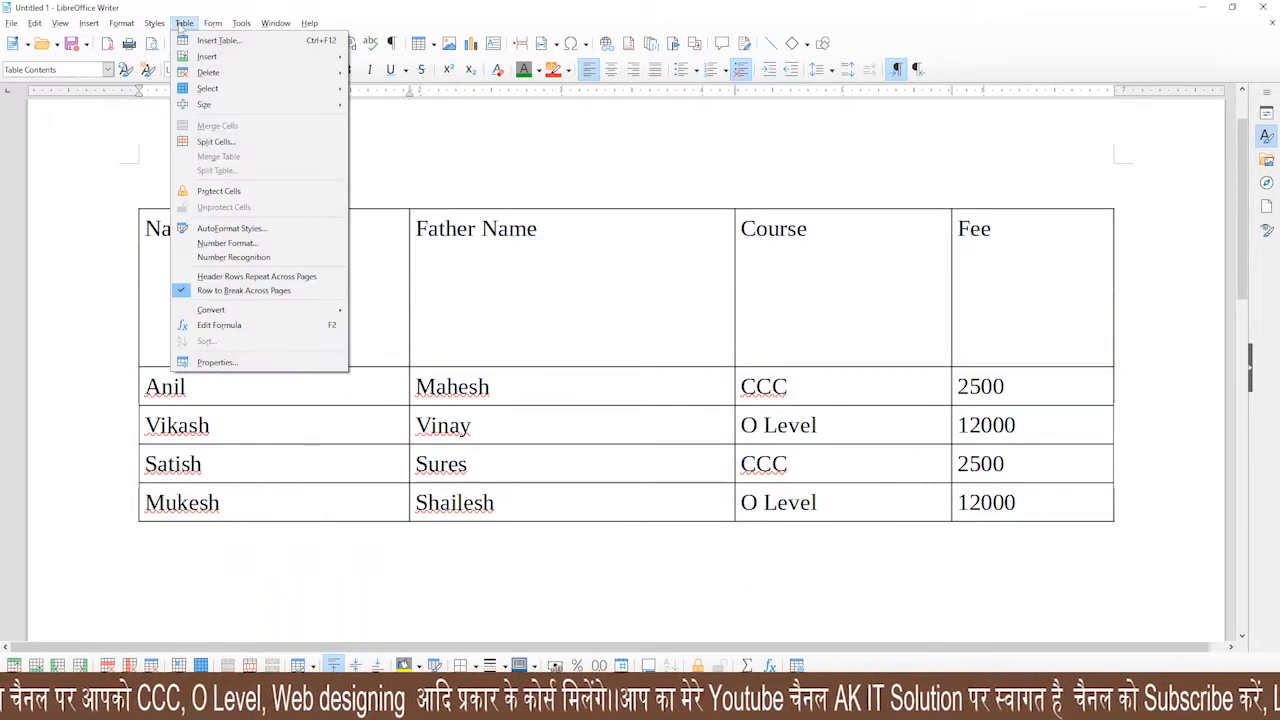
mouse_move(206, 105)
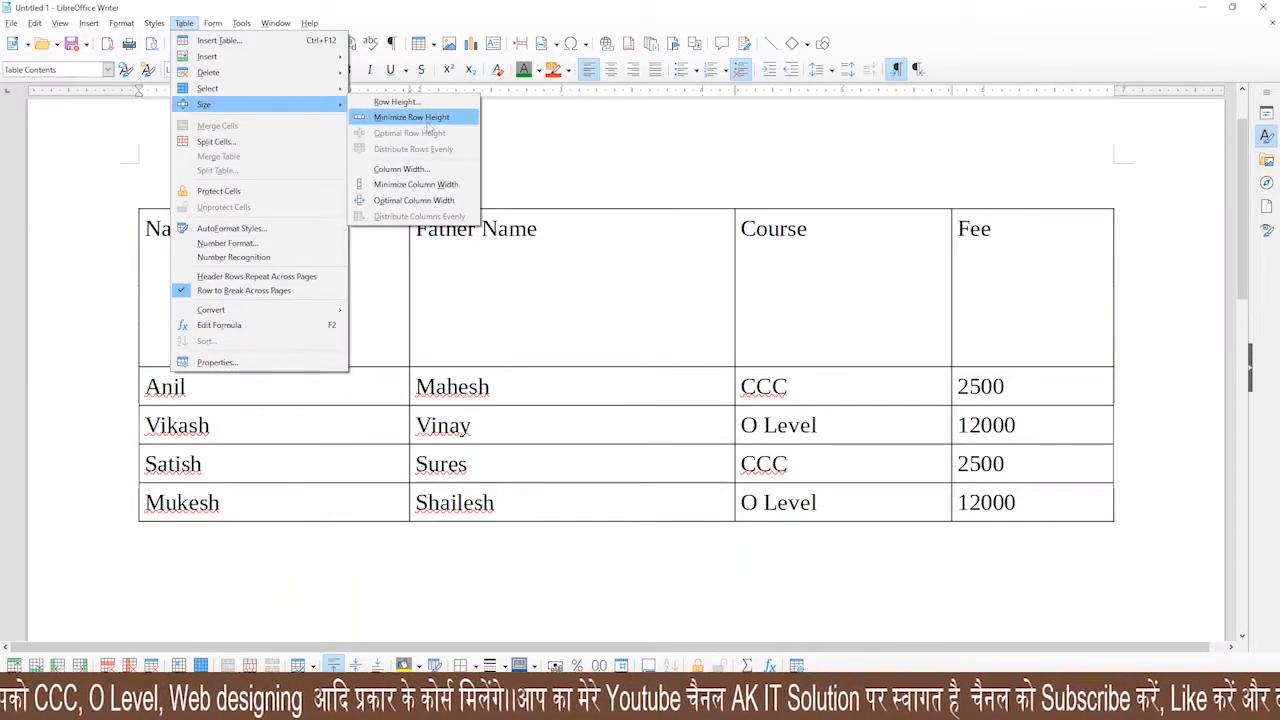
click(406, 119)
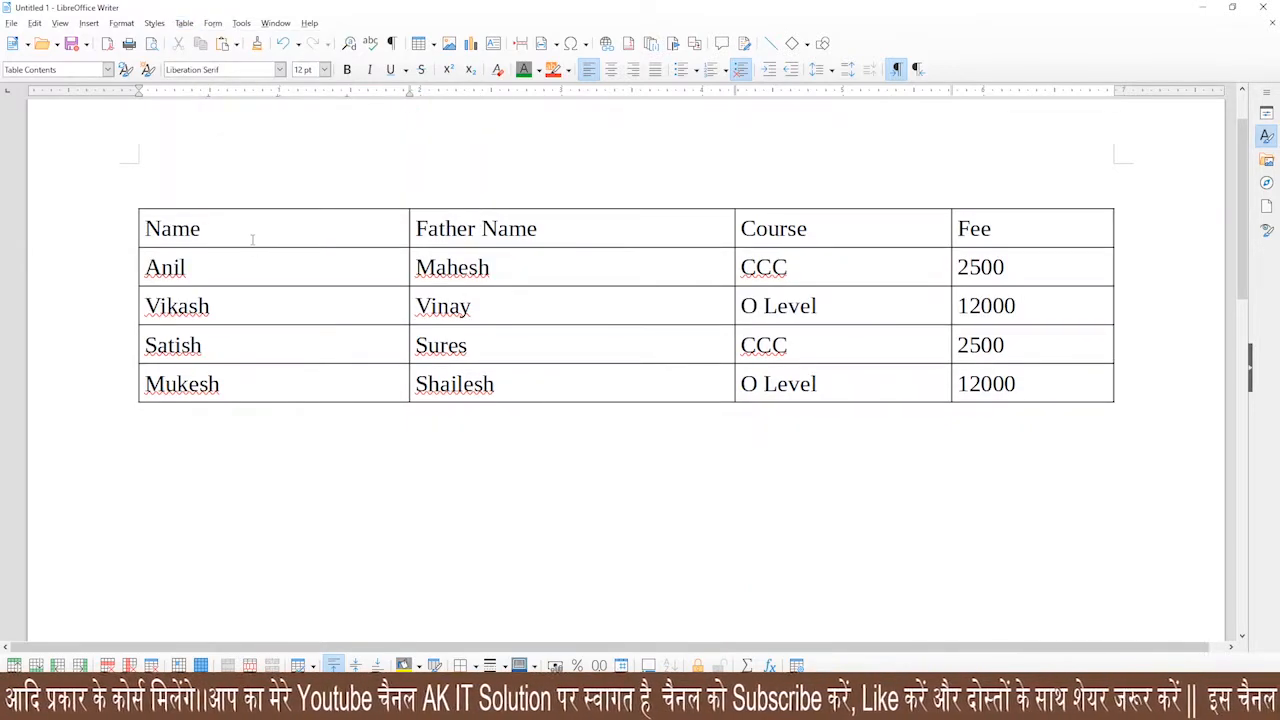
click(184, 23)
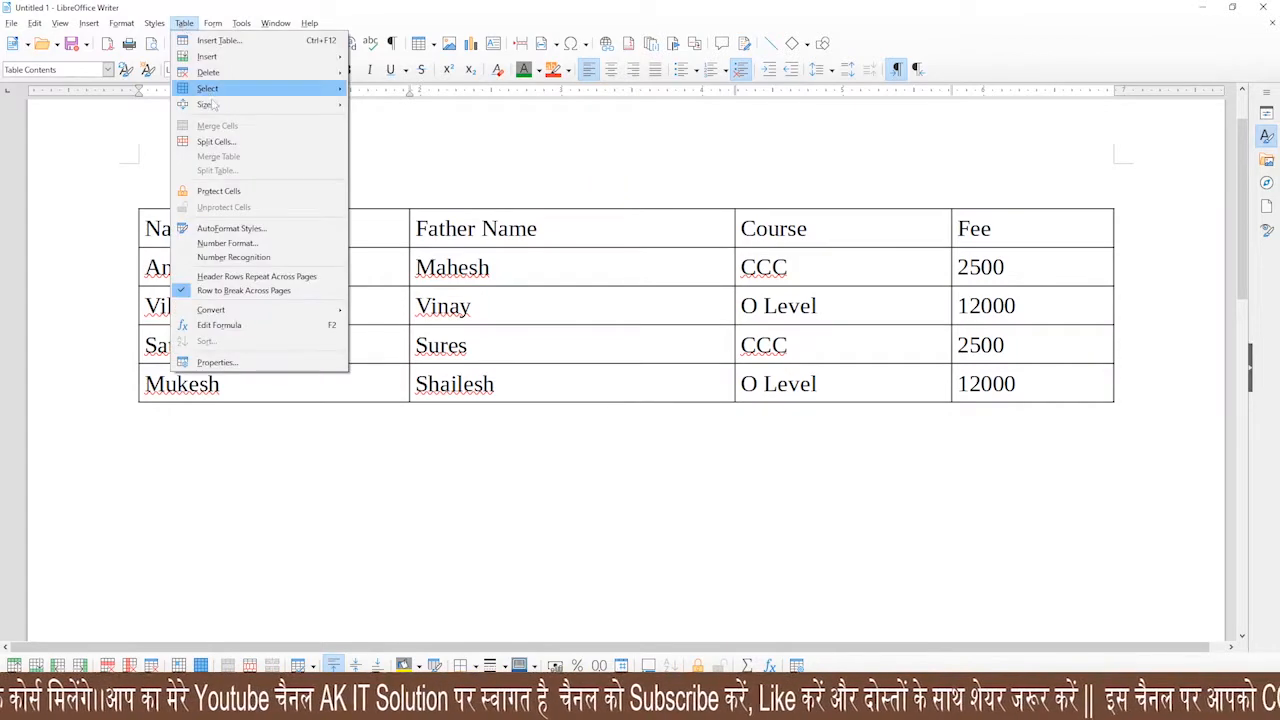
mouse_move(206, 106)
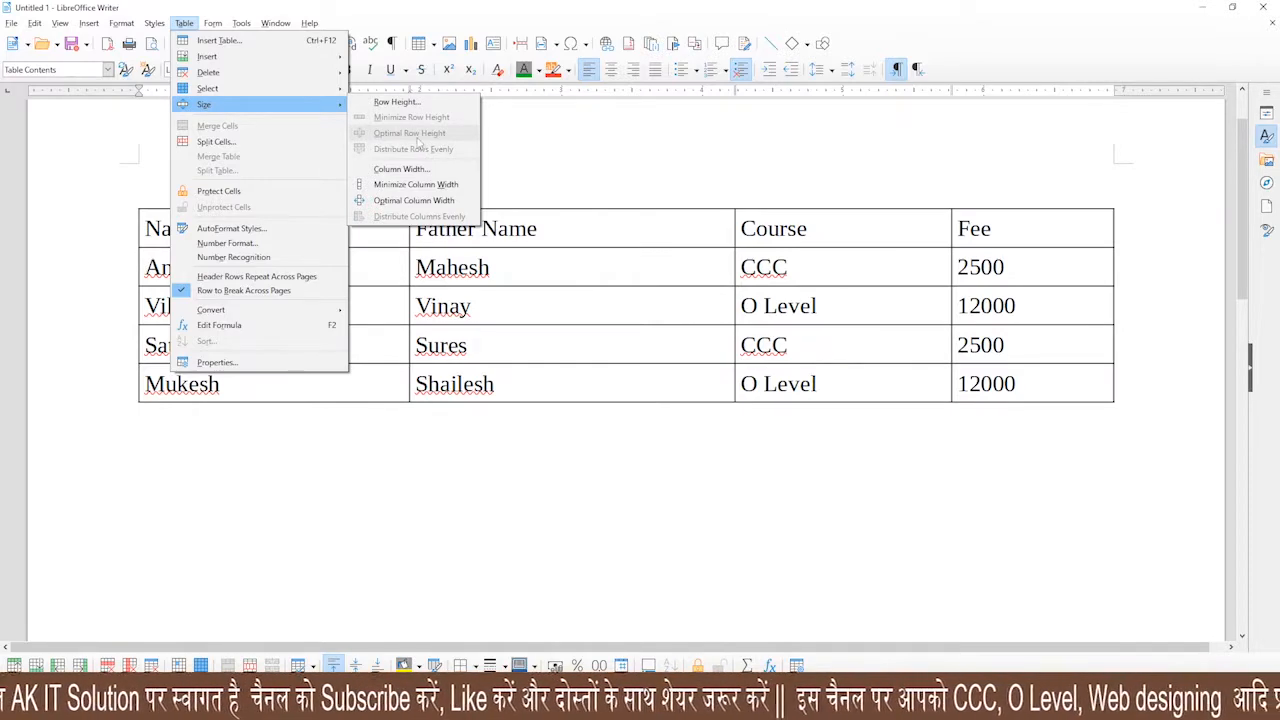
click(571, 240)
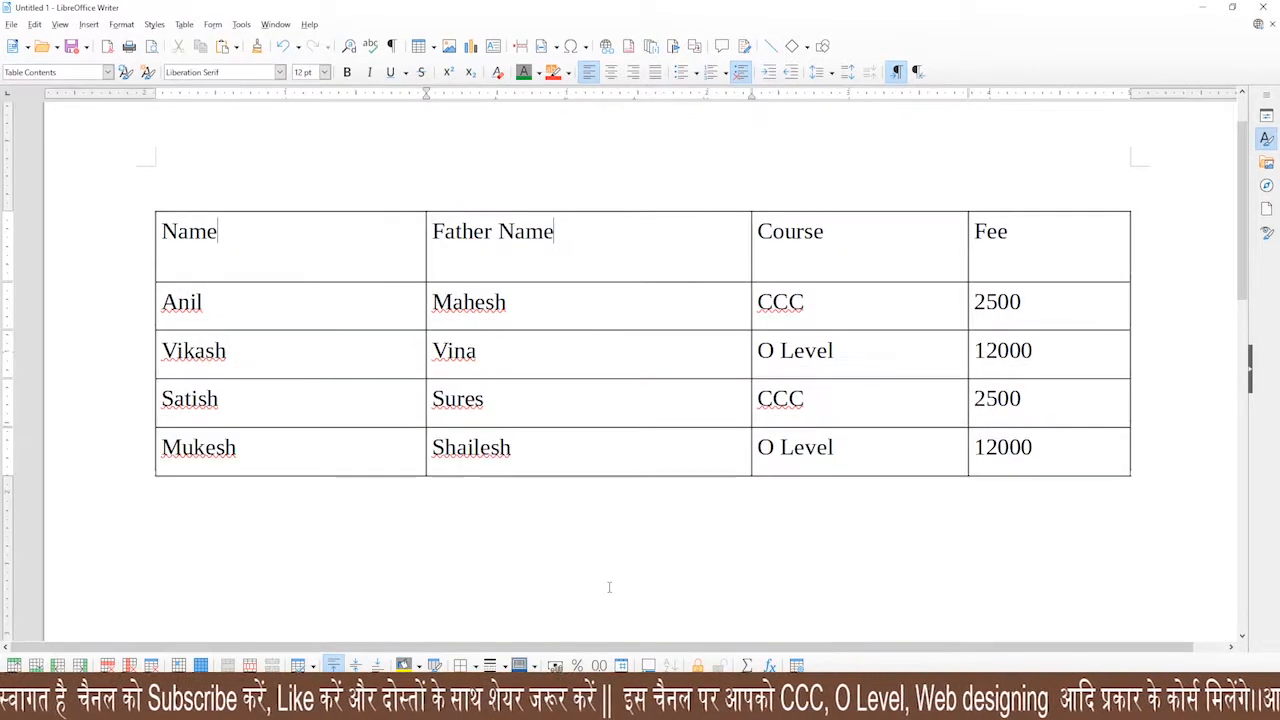
click(182, 26)
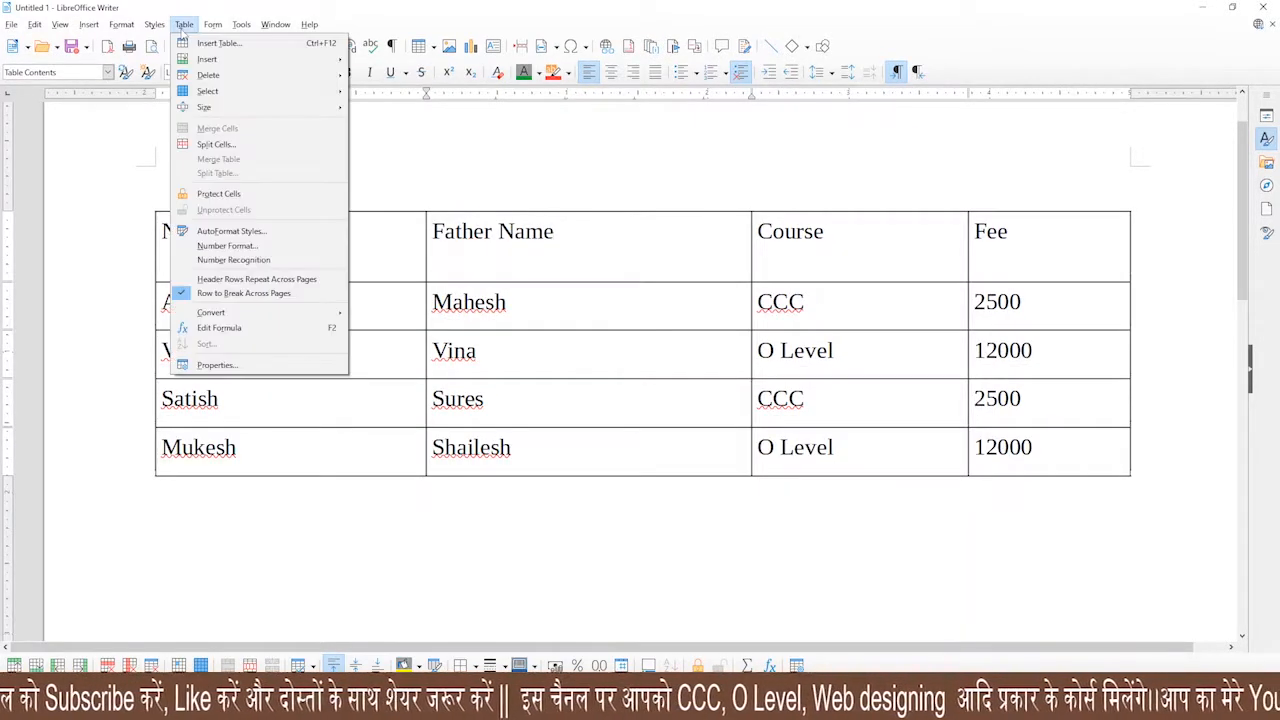
mouse_move(210, 107)
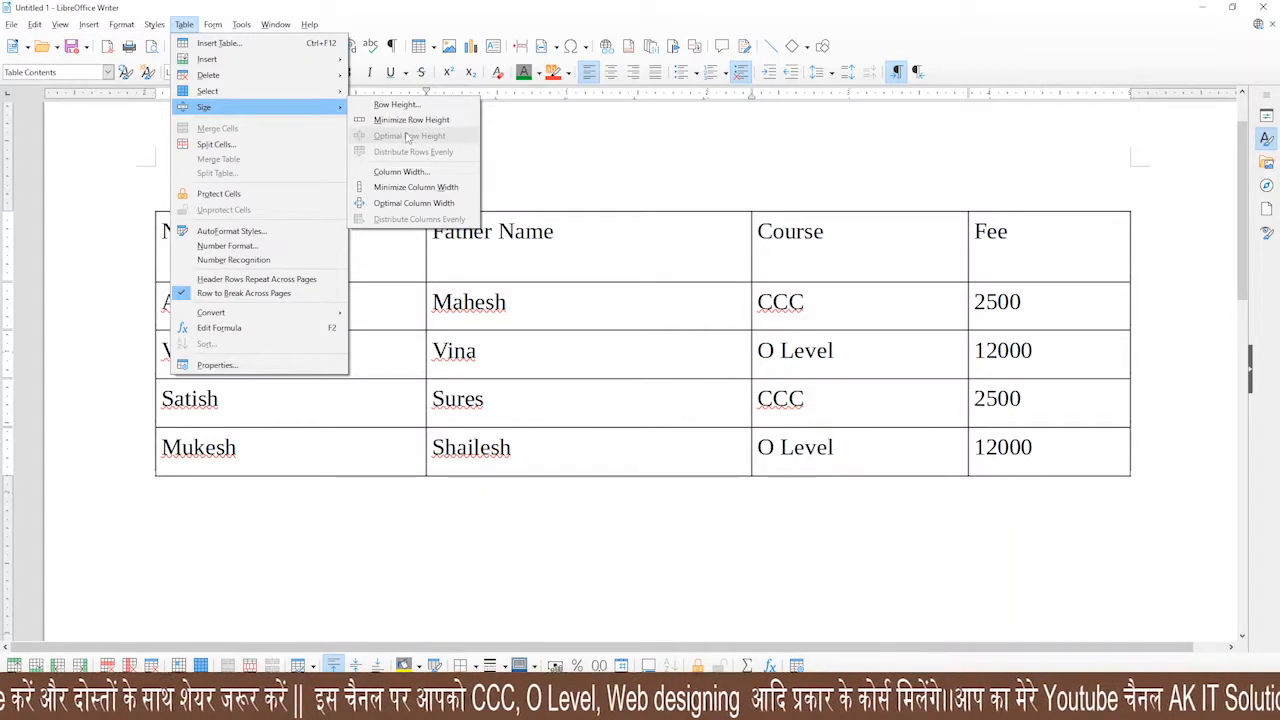
click(520, 251)
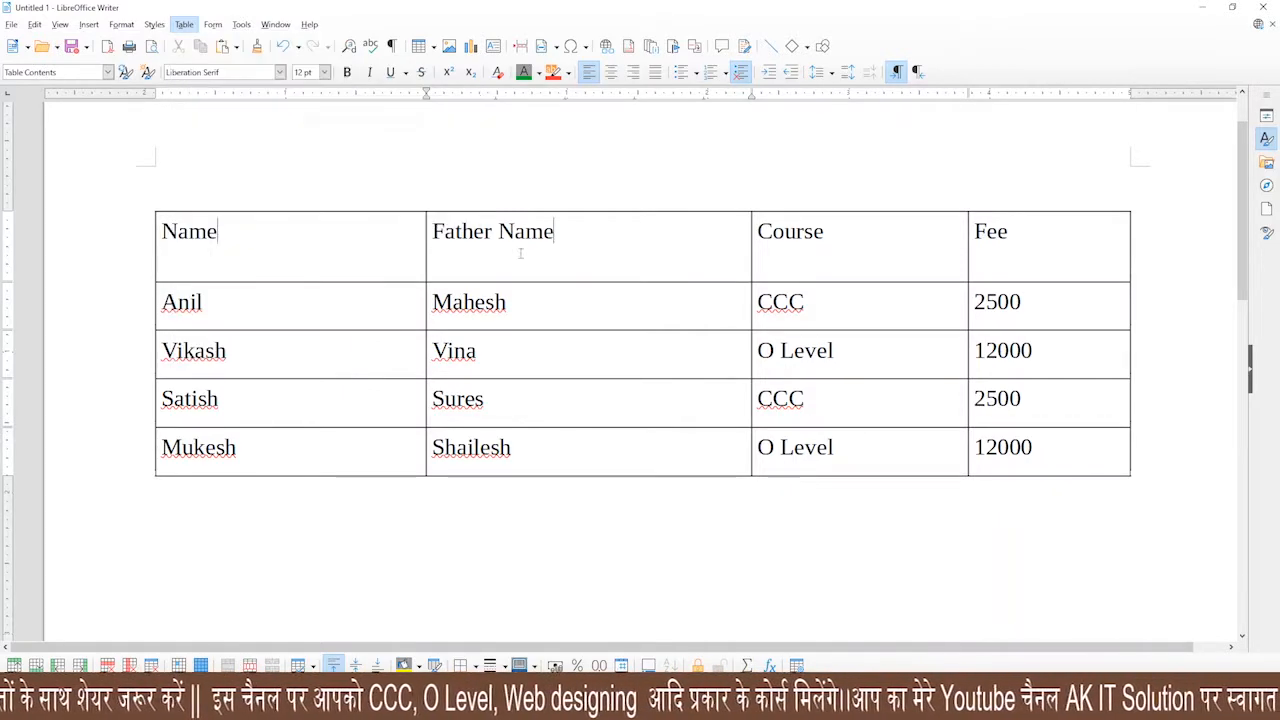
Apply optimal row height to the whole table, and check the header row by selecting and releasing its cells
drag(162, 233, 1041, 237)
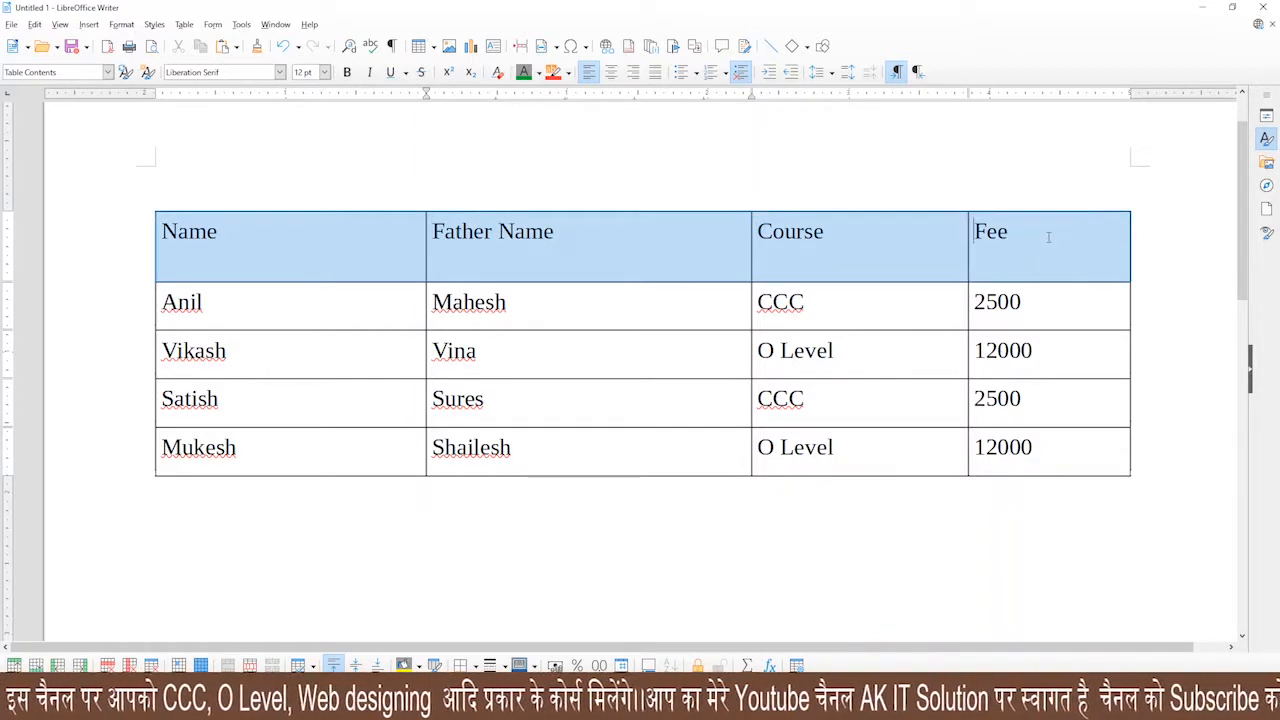
click(280, 316)
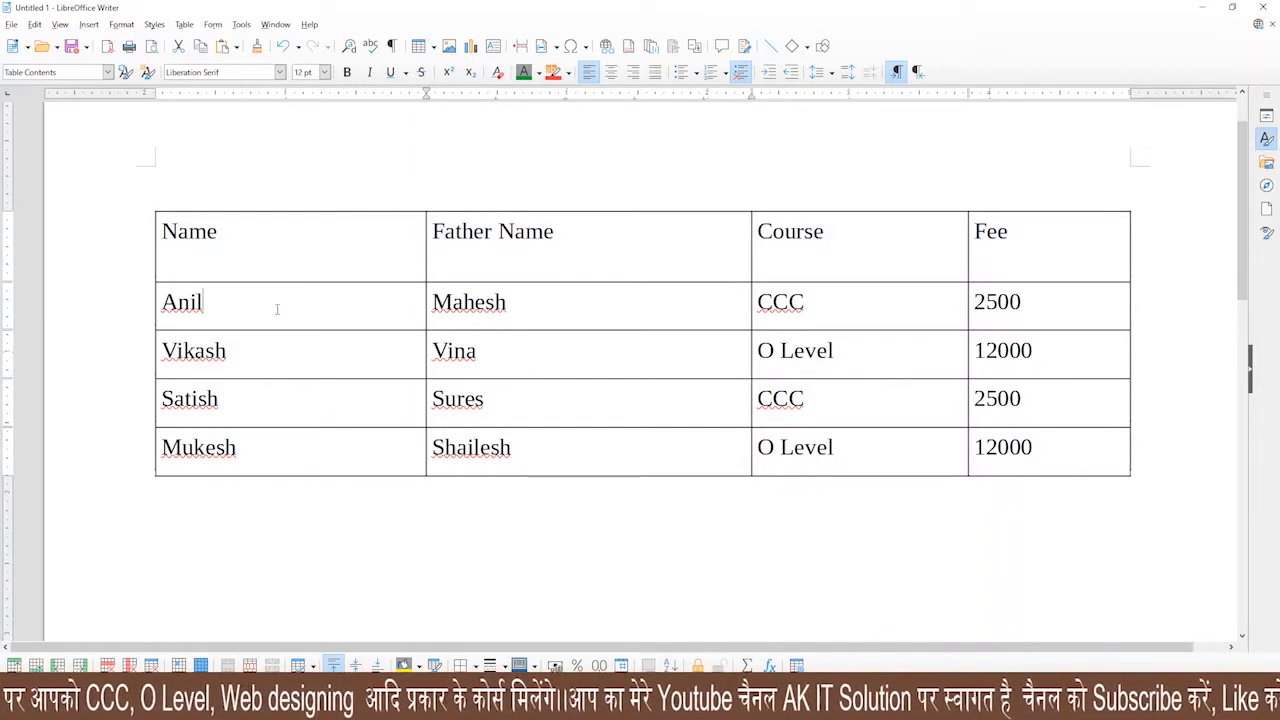
click(267, 242)
drag(267, 242, 297, 363)
drag(314, 251, 1050, 474)
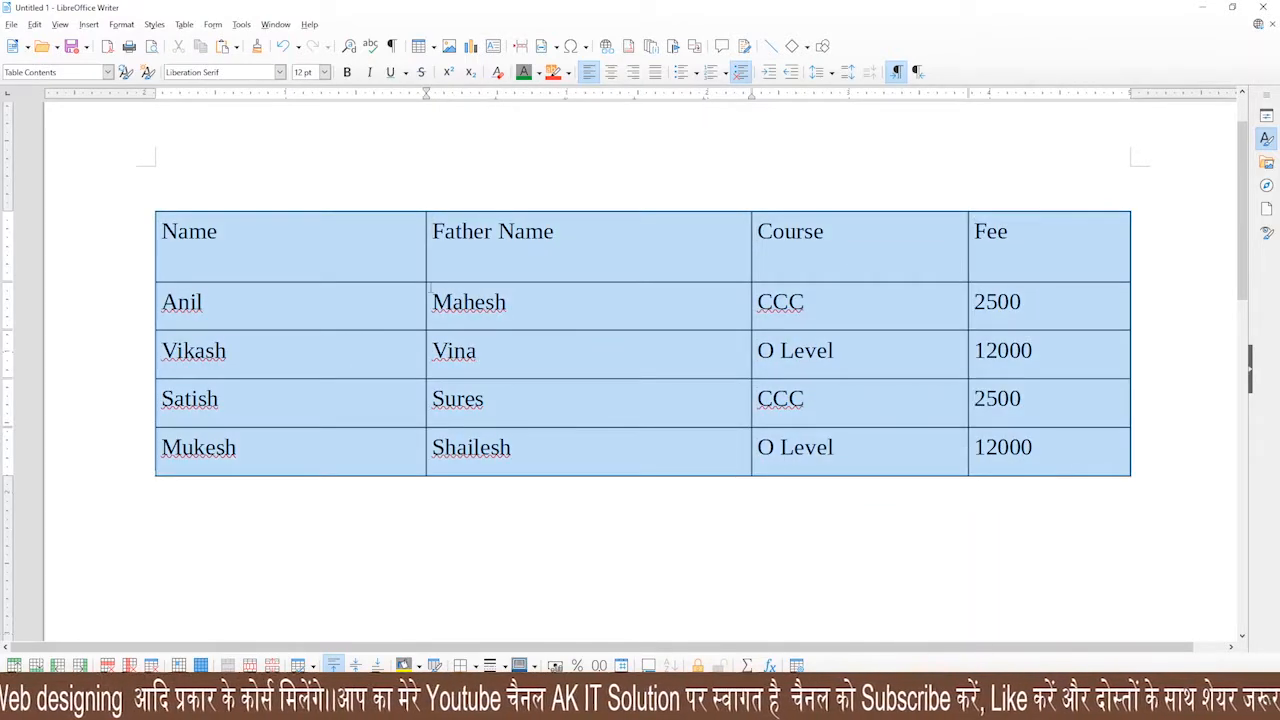
click(184, 24)
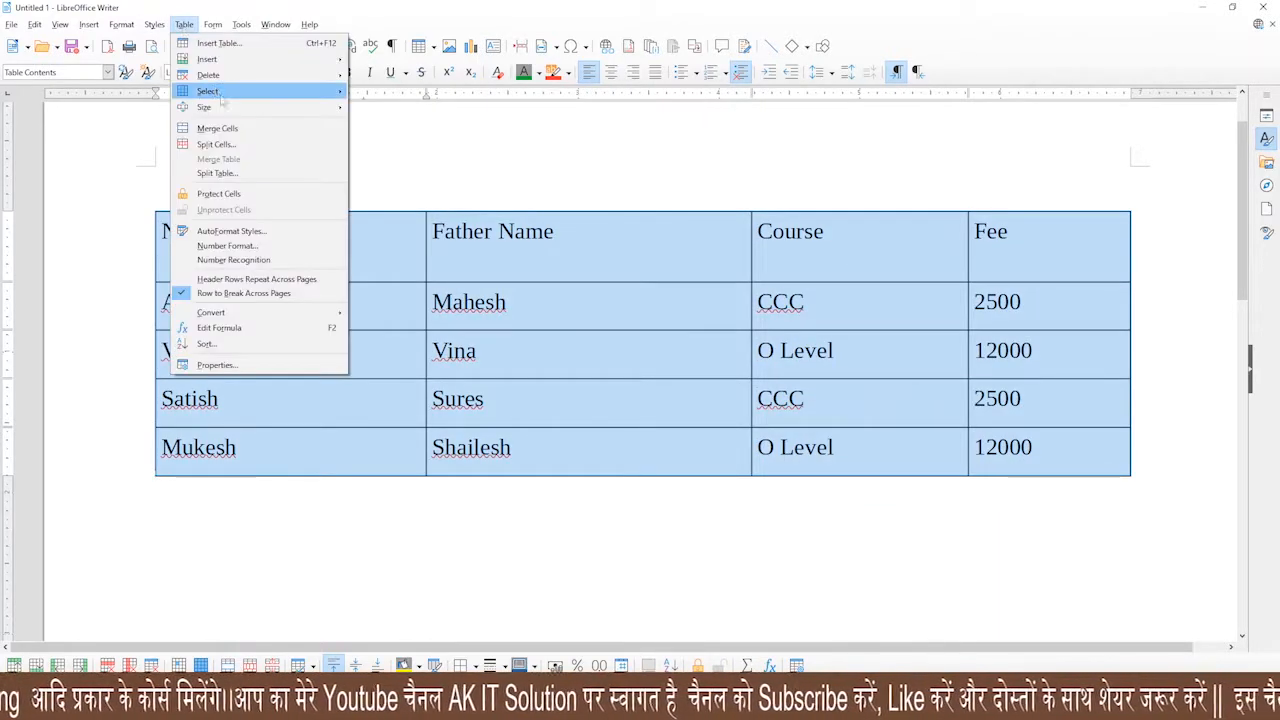
mouse_move(232, 107)
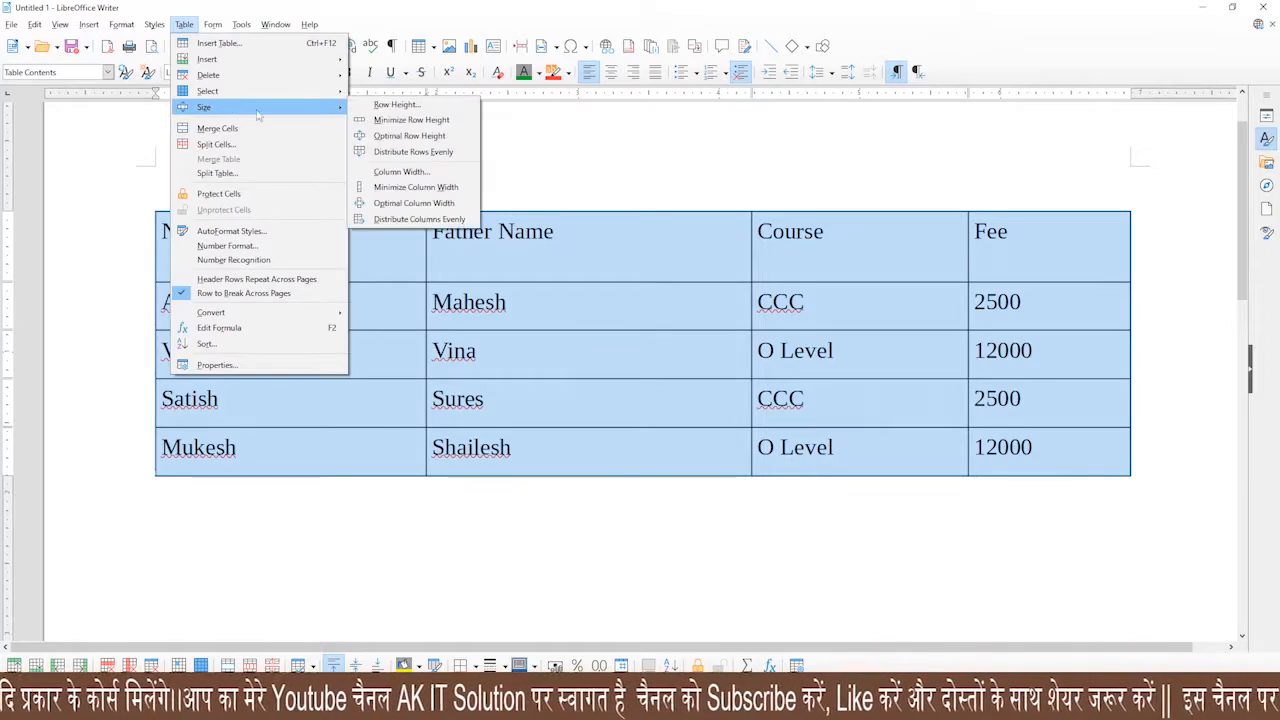
click(400, 135)
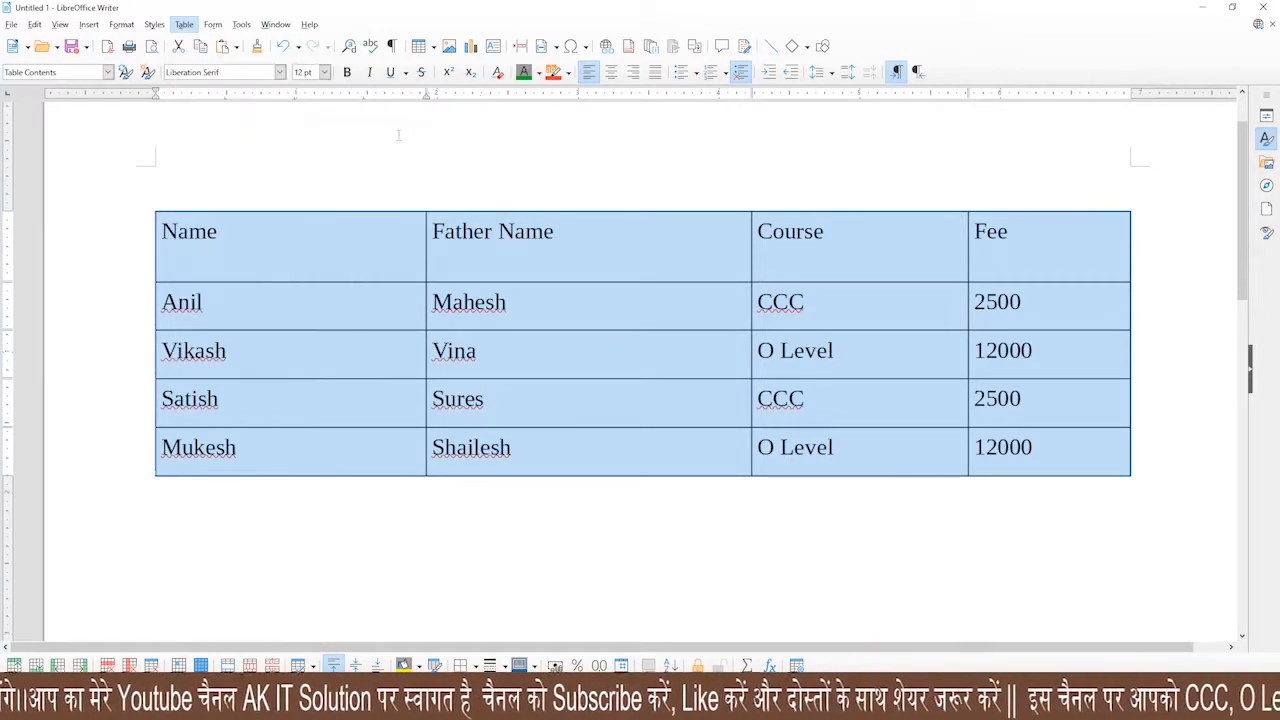
click(268, 285)
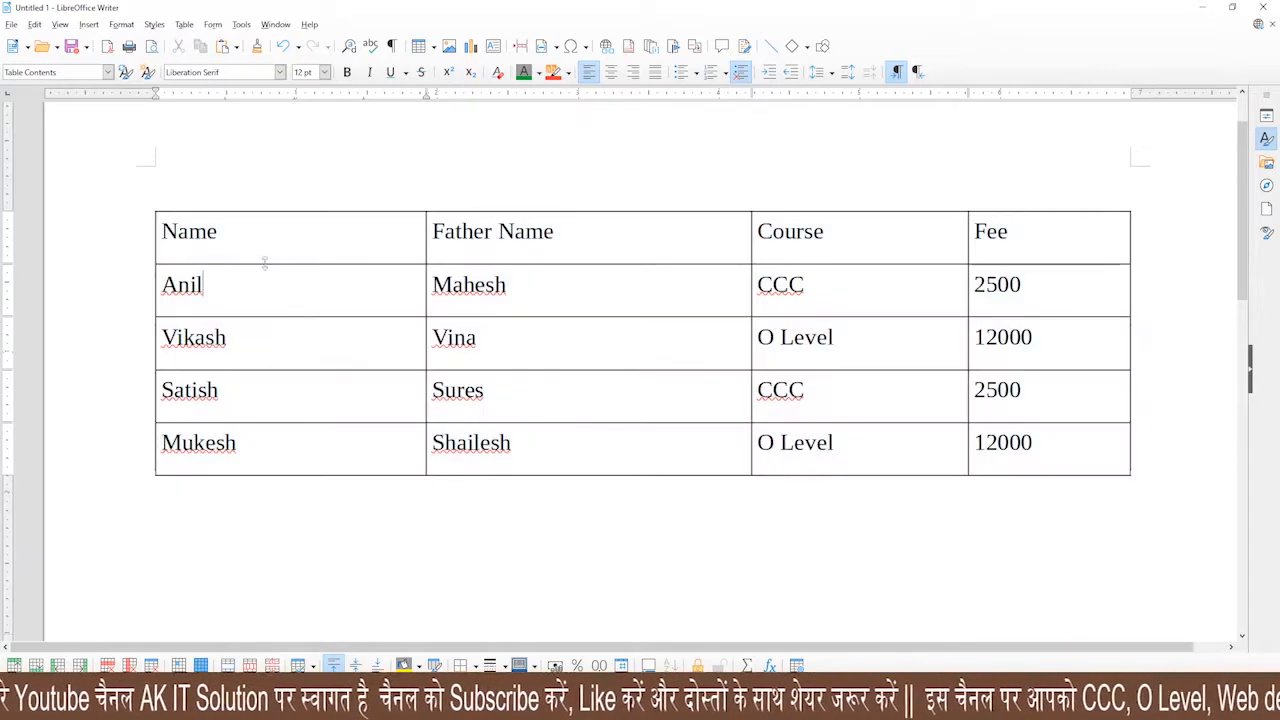
drag(234, 231, 758, 231)
drag(940, 231, 1000, 231)
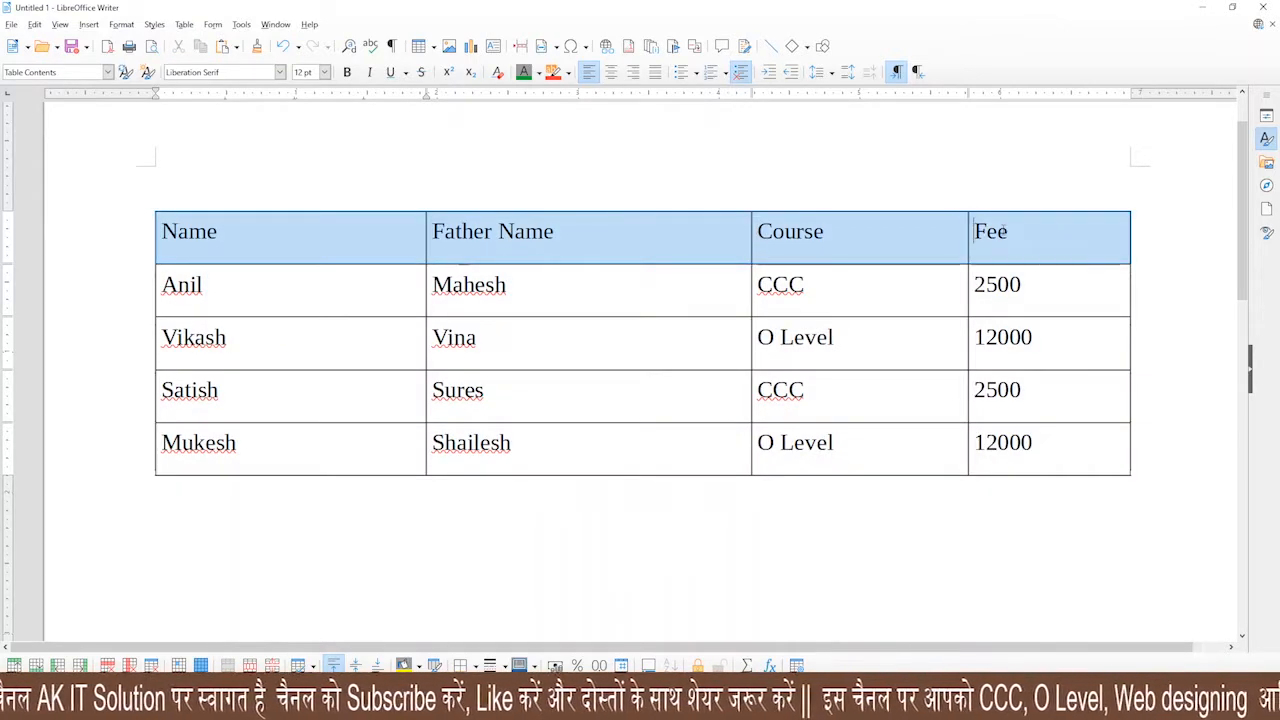
click(294, 297)
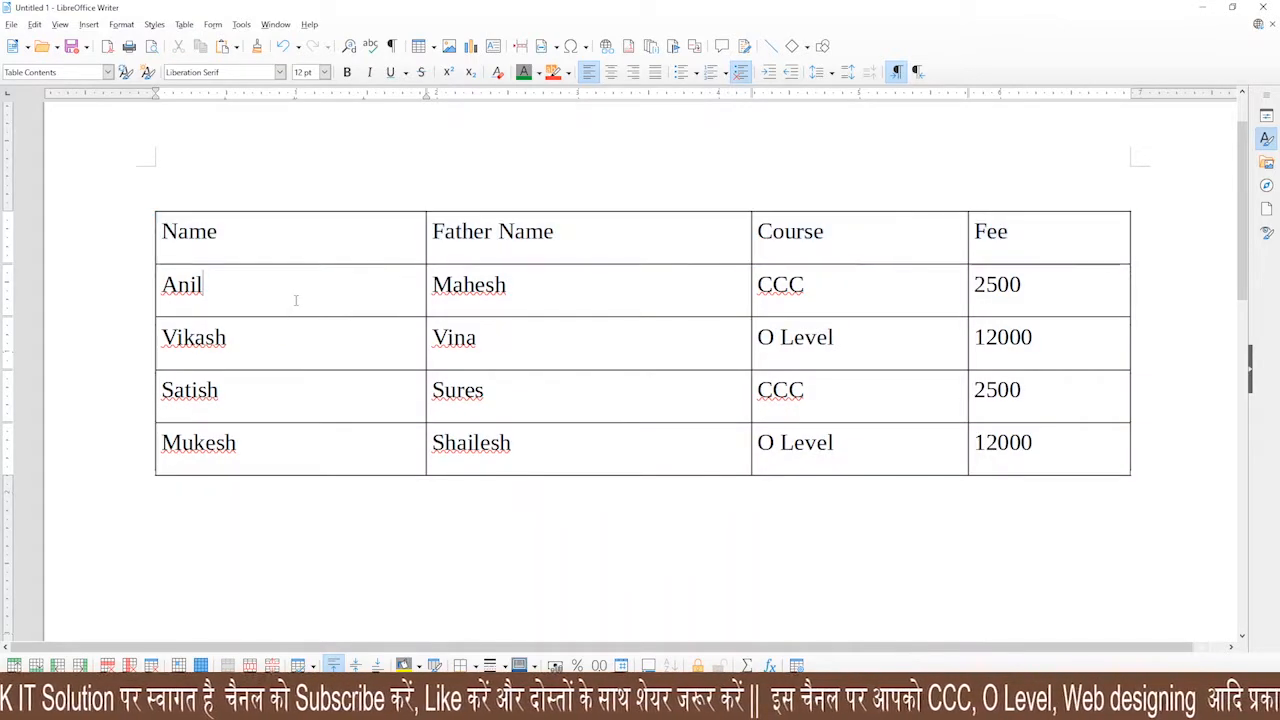
Undo the optimal row height change on the table
click(322, 248)
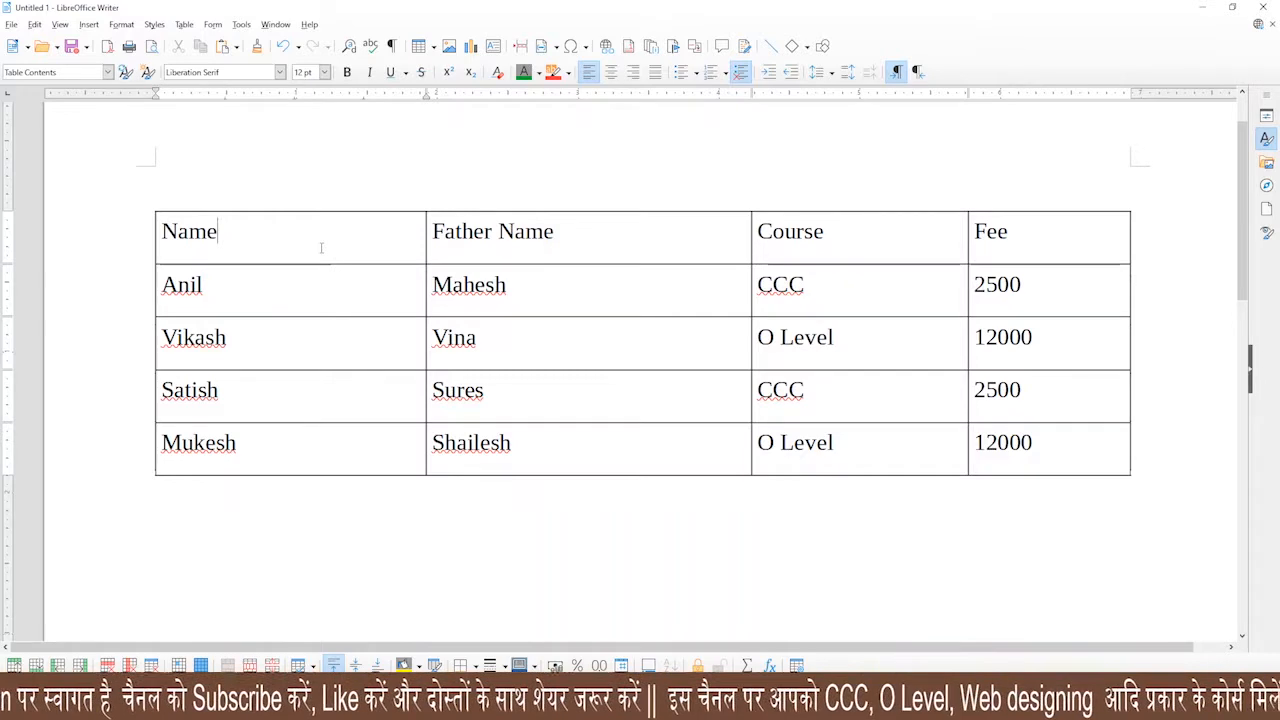
click(184, 24)
mouse_move(240, 107)
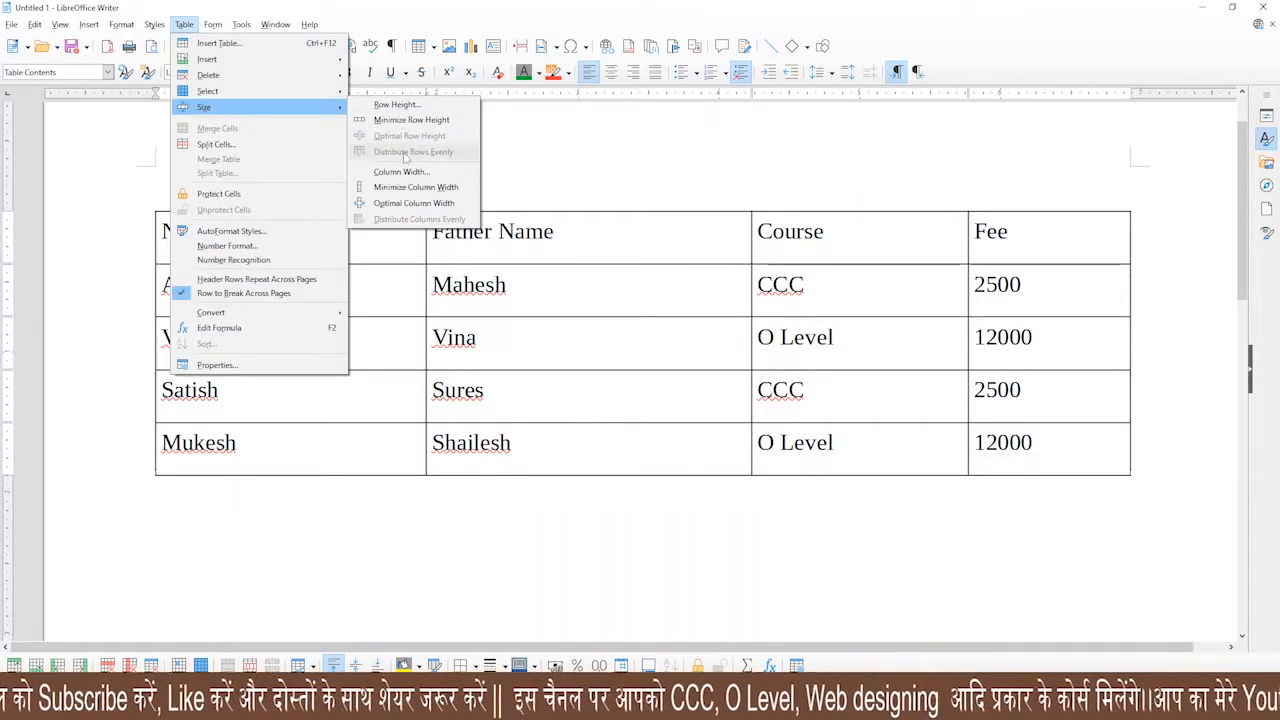
click(374, 378)
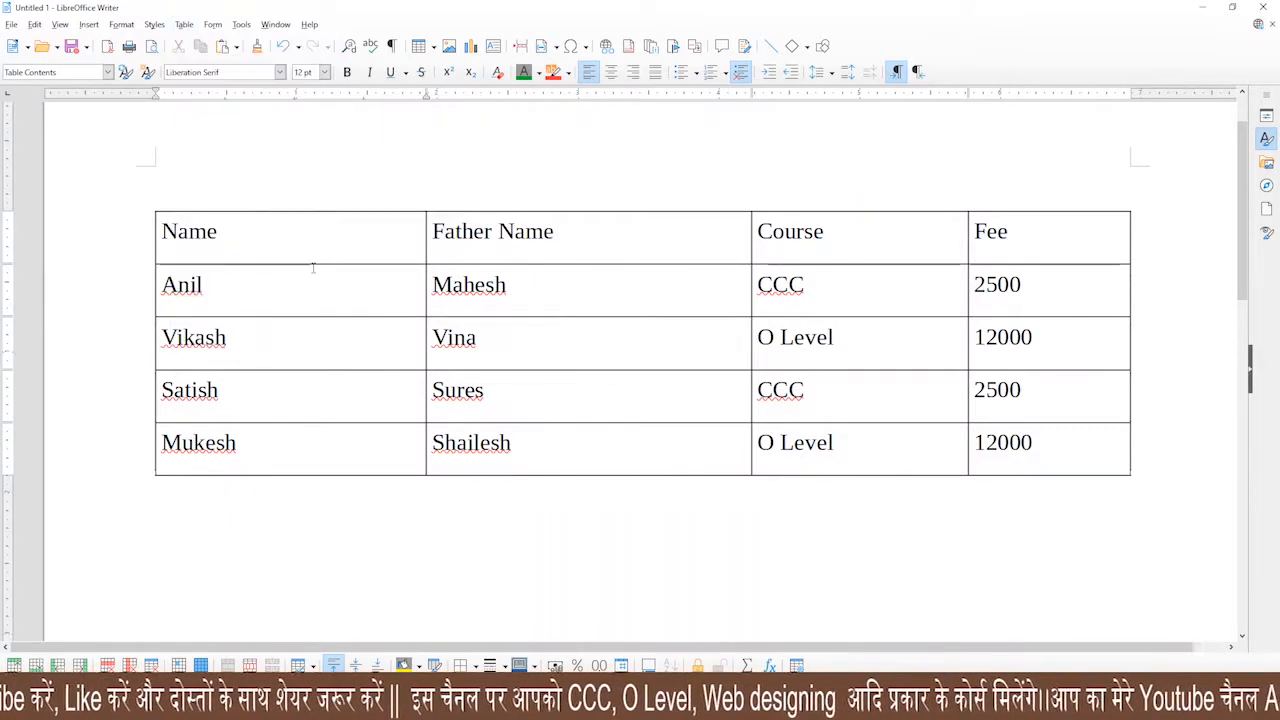
key(ctrl+z)
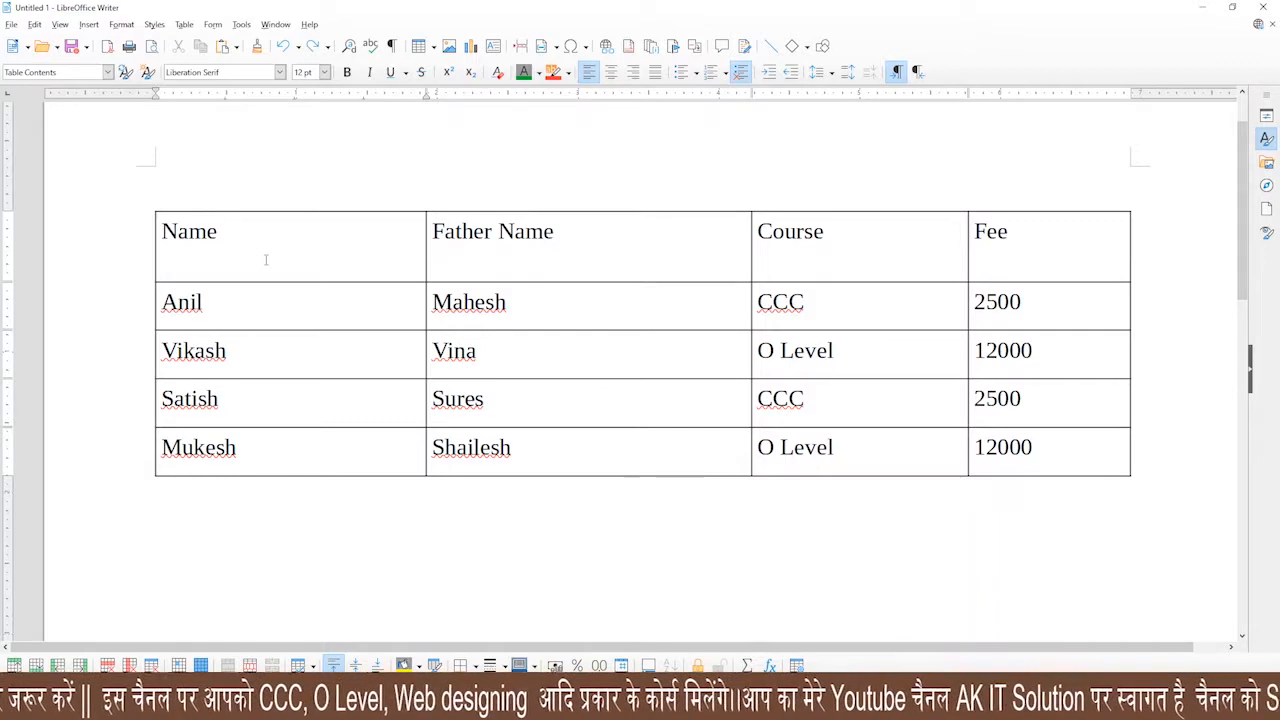
Select all cells from Name to the last Fee entry, distribute the rows evenly, and release the selection
drag(229, 234, 969, 449)
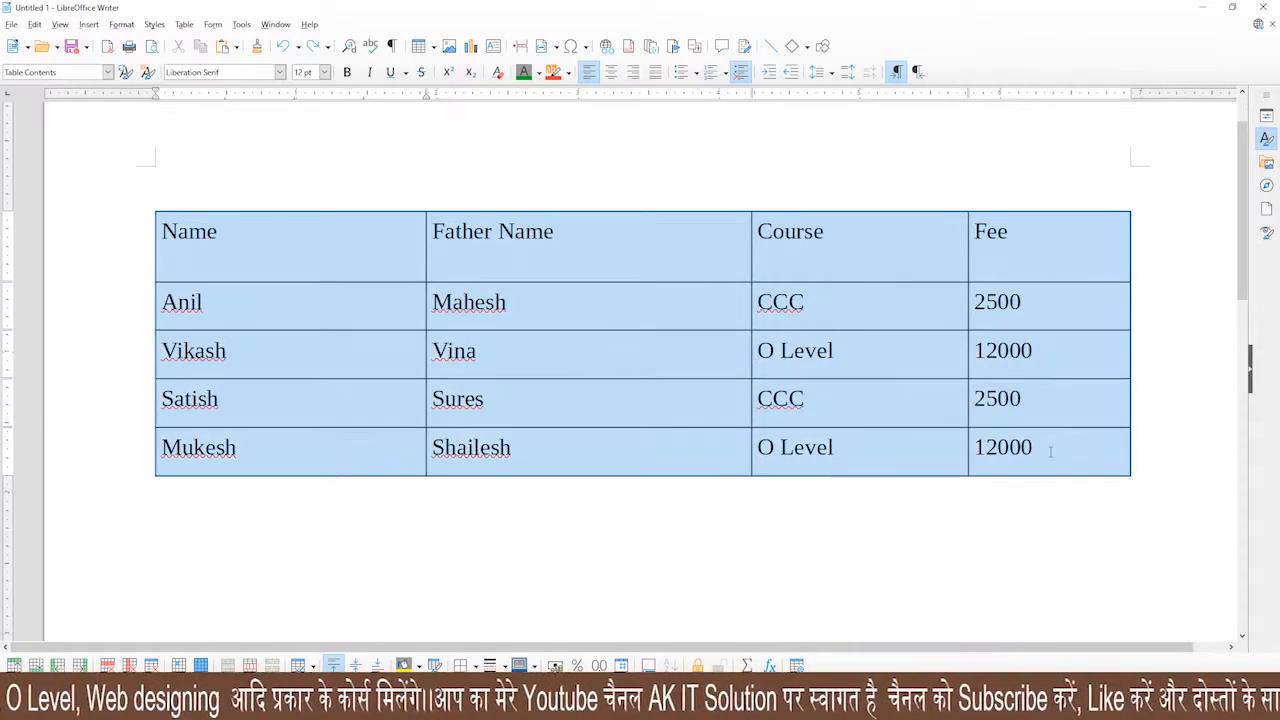
click(184, 24)
mouse_move(285, 108)
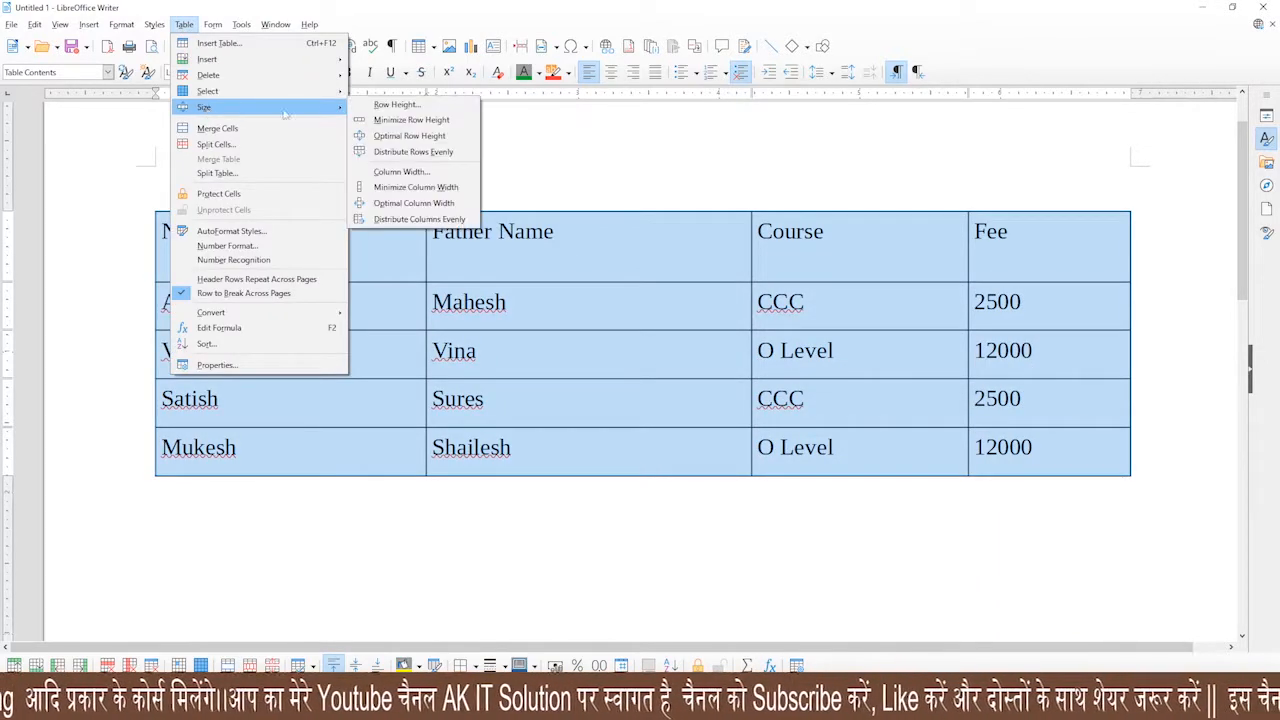
click(413, 152)
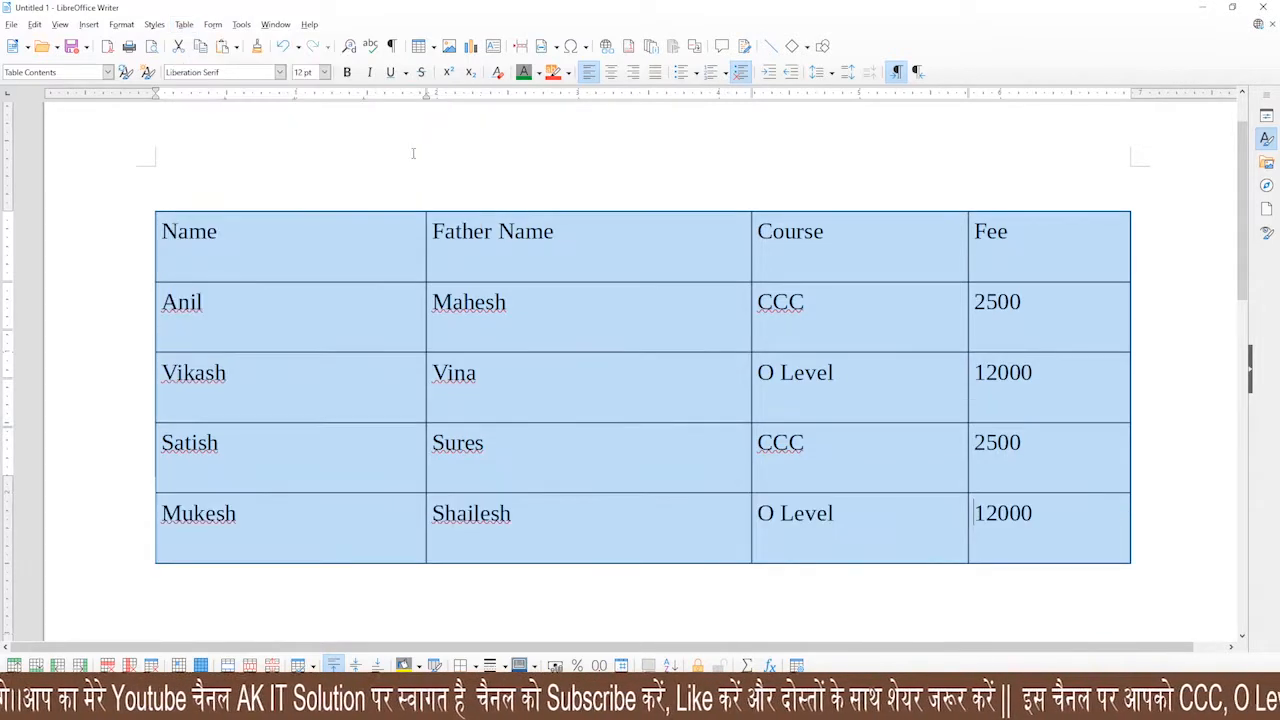
click(320, 368)
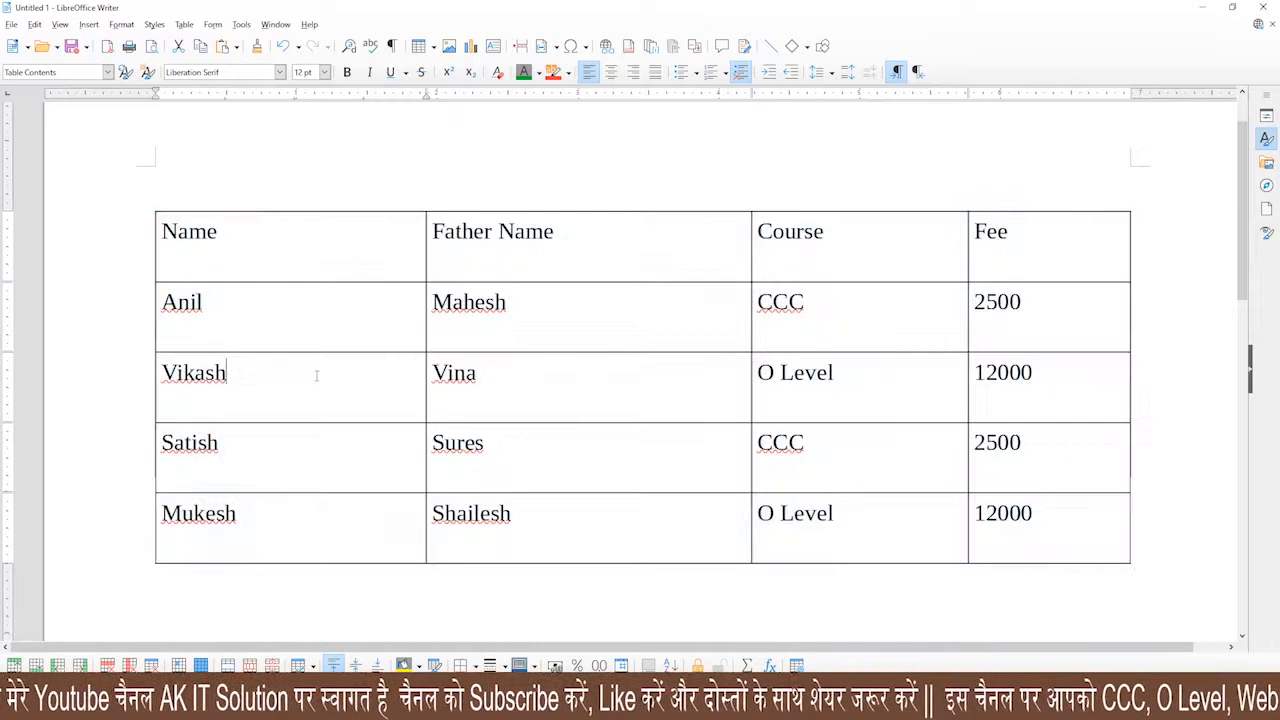
Examine the row heights down the Name column by visiting its cells, selecting the column from header to last row, and releasing it
click(240, 323)
click(240, 376)
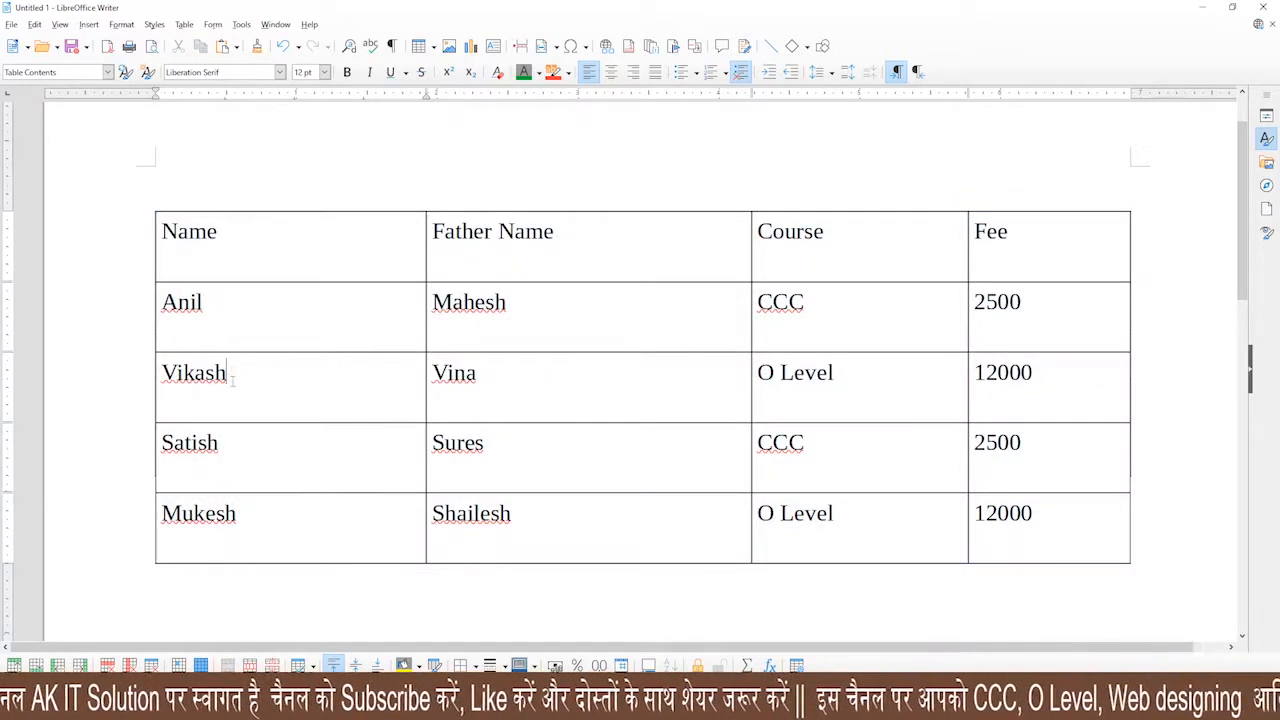
click(236, 449)
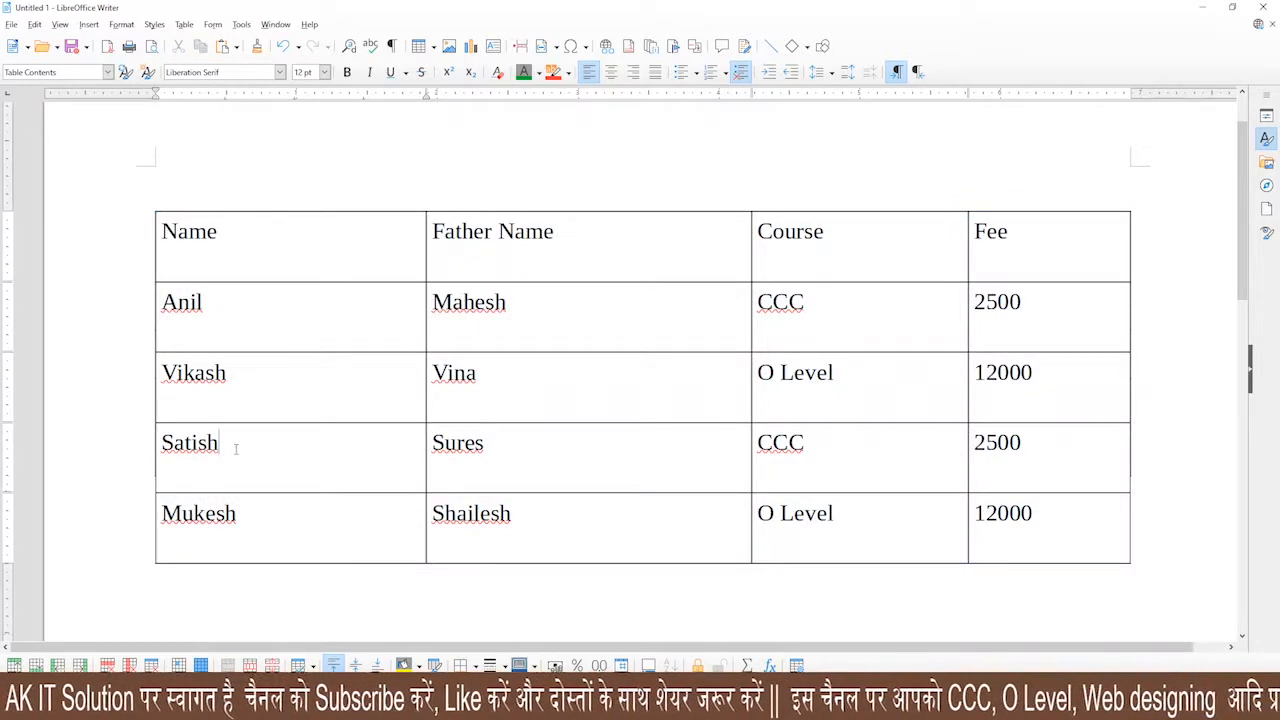
click(266, 389)
drag(225, 234, 230, 520)
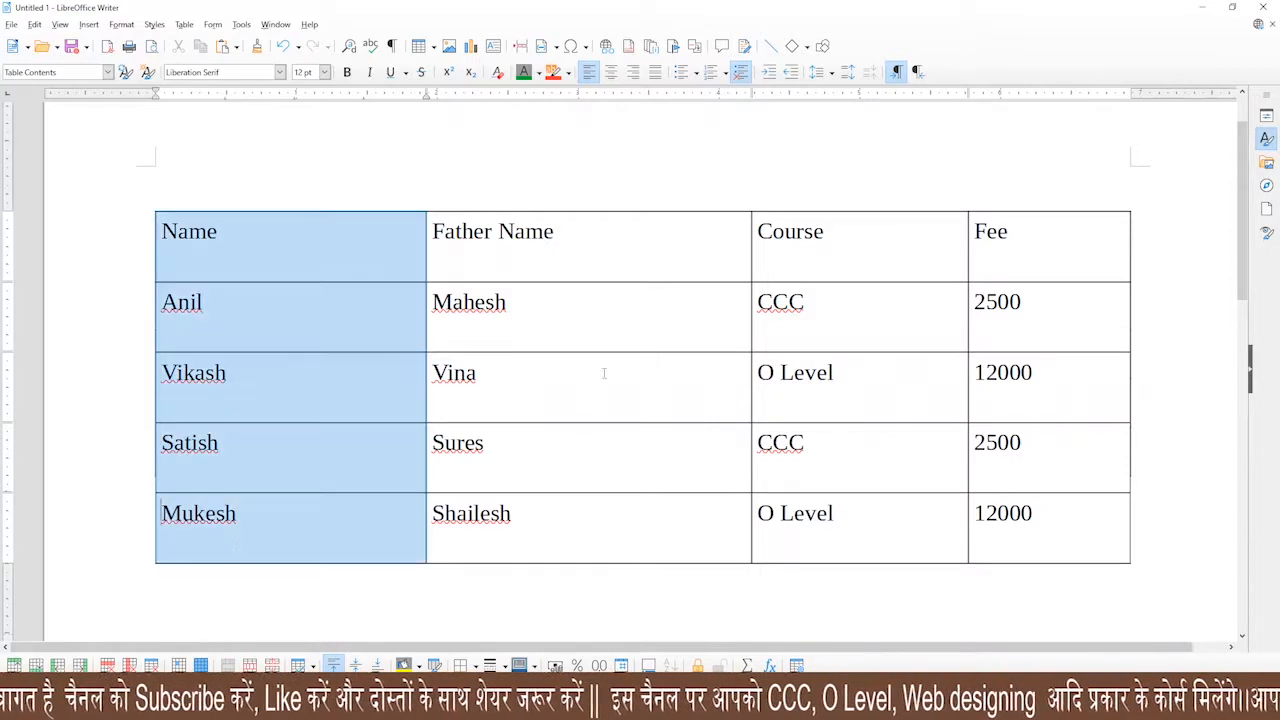
click(604, 371)
click(285, 247)
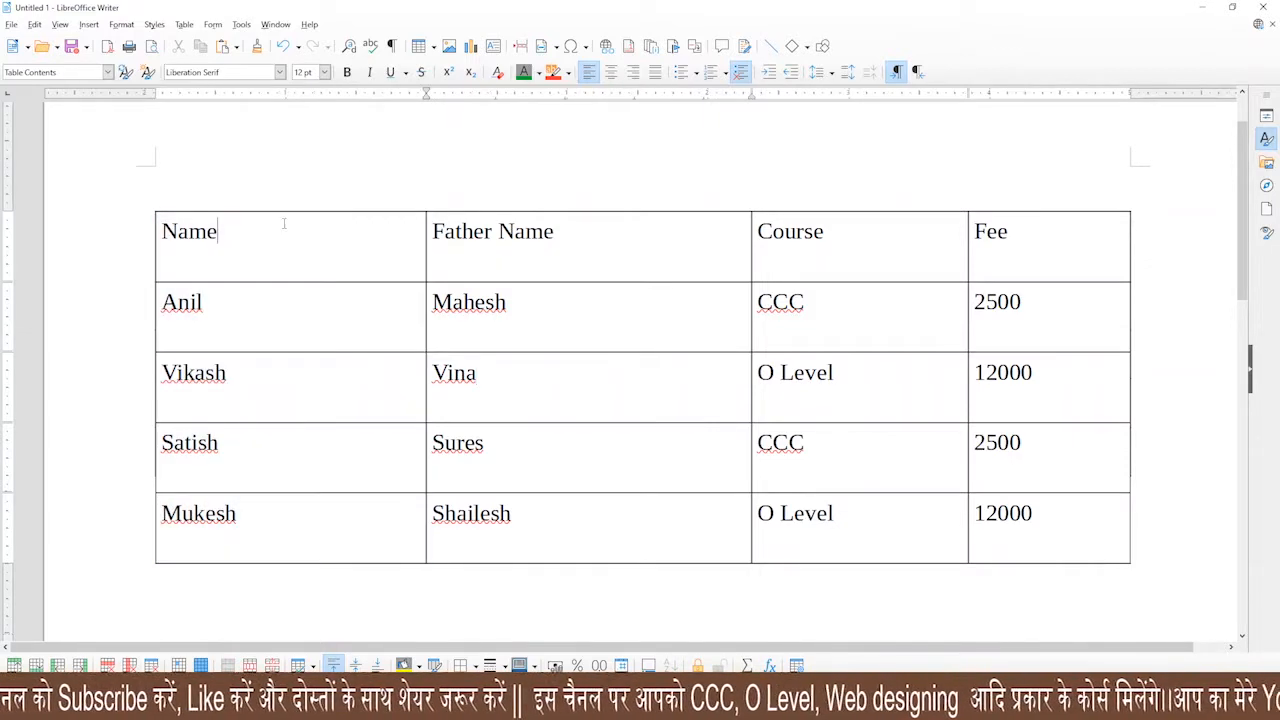
click(184, 24)
mouse_move(210, 107)
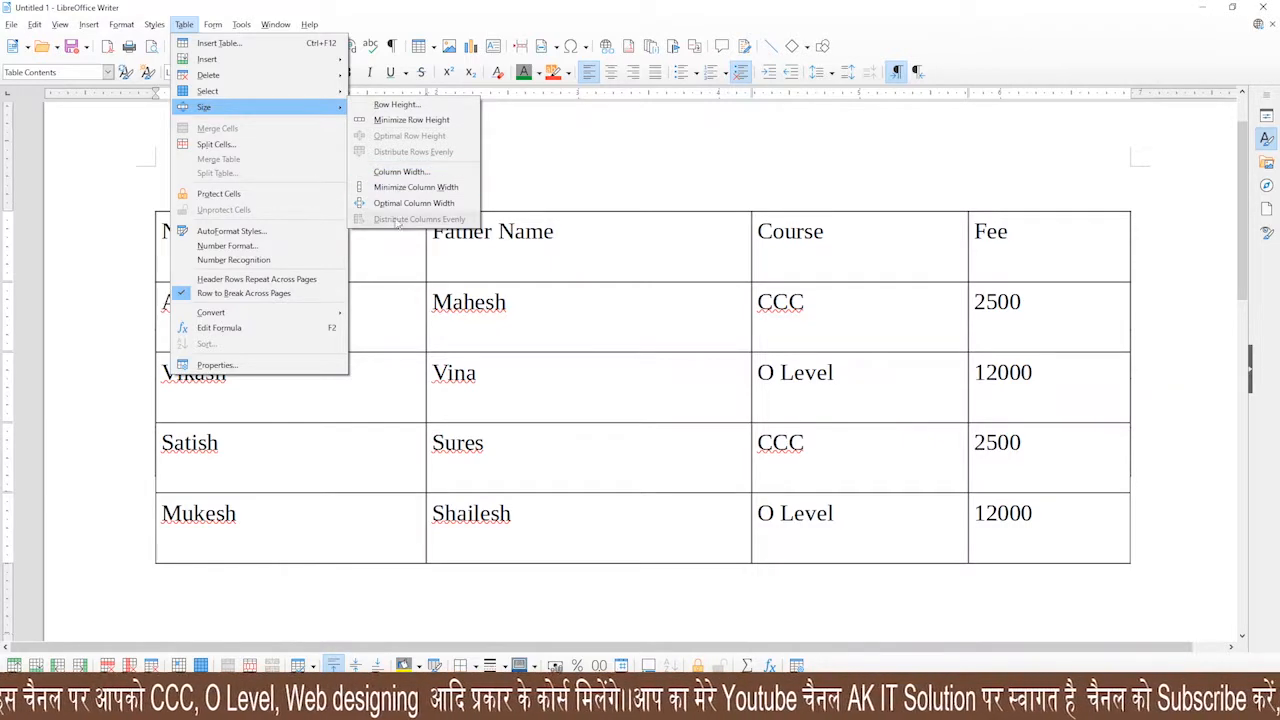
click(406, 292)
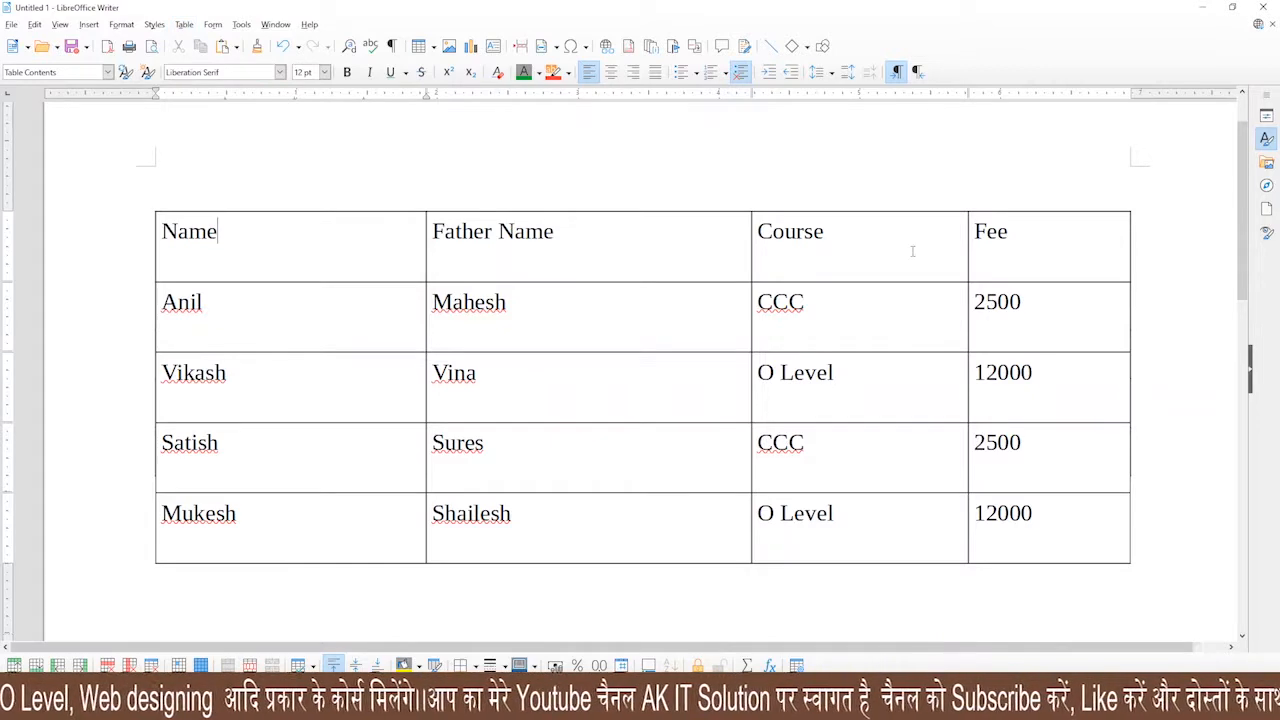
Set the width of the Course column, column 3, to 1.96"
click(870, 291)
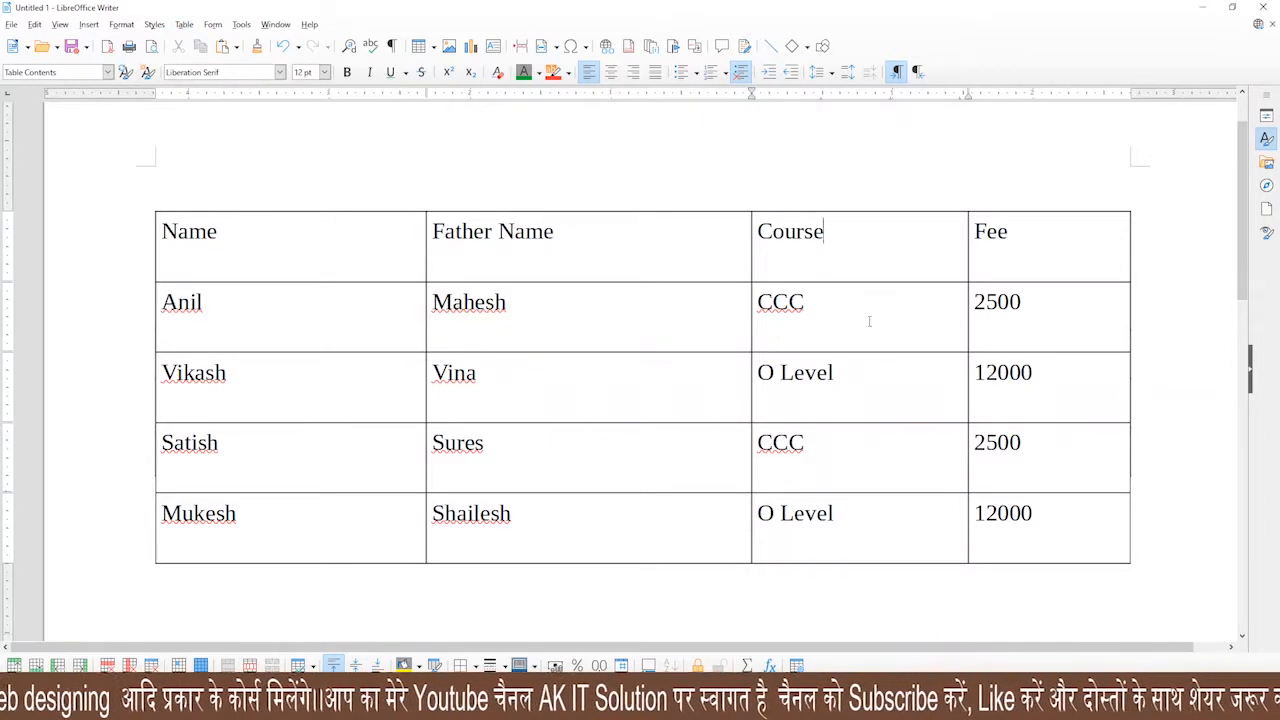
click(184, 24)
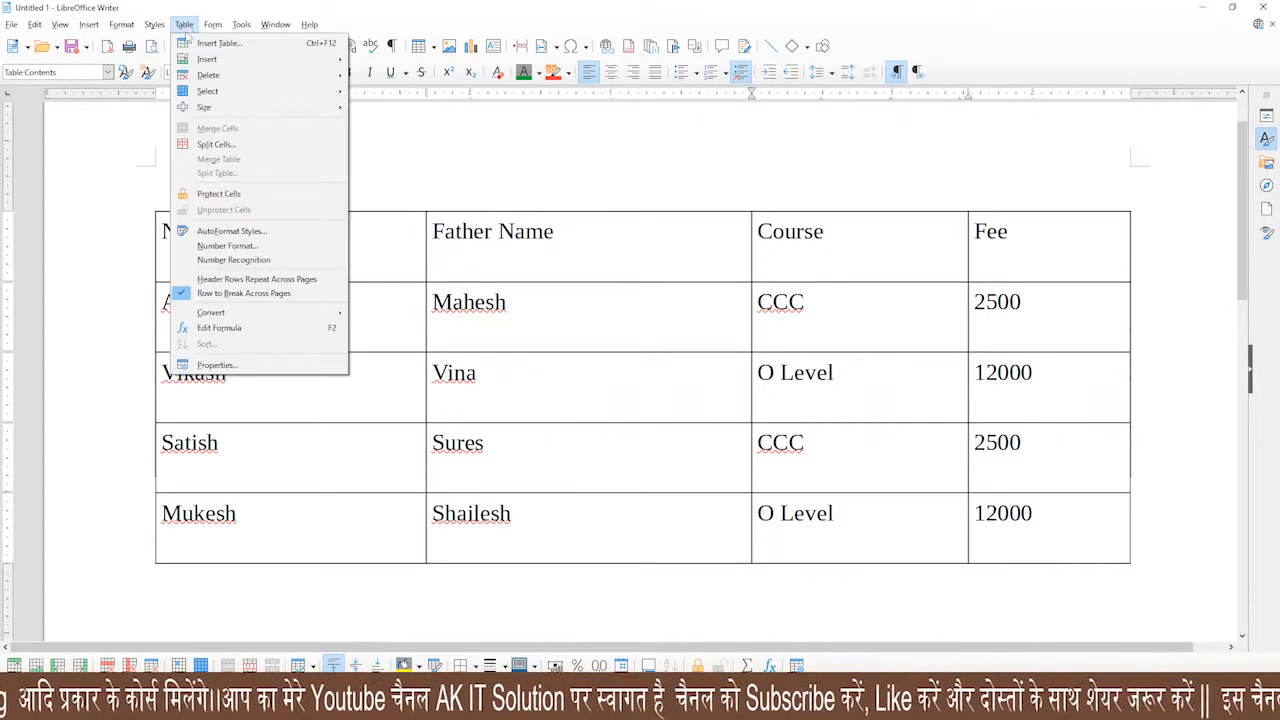
mouse_move(255, 113)
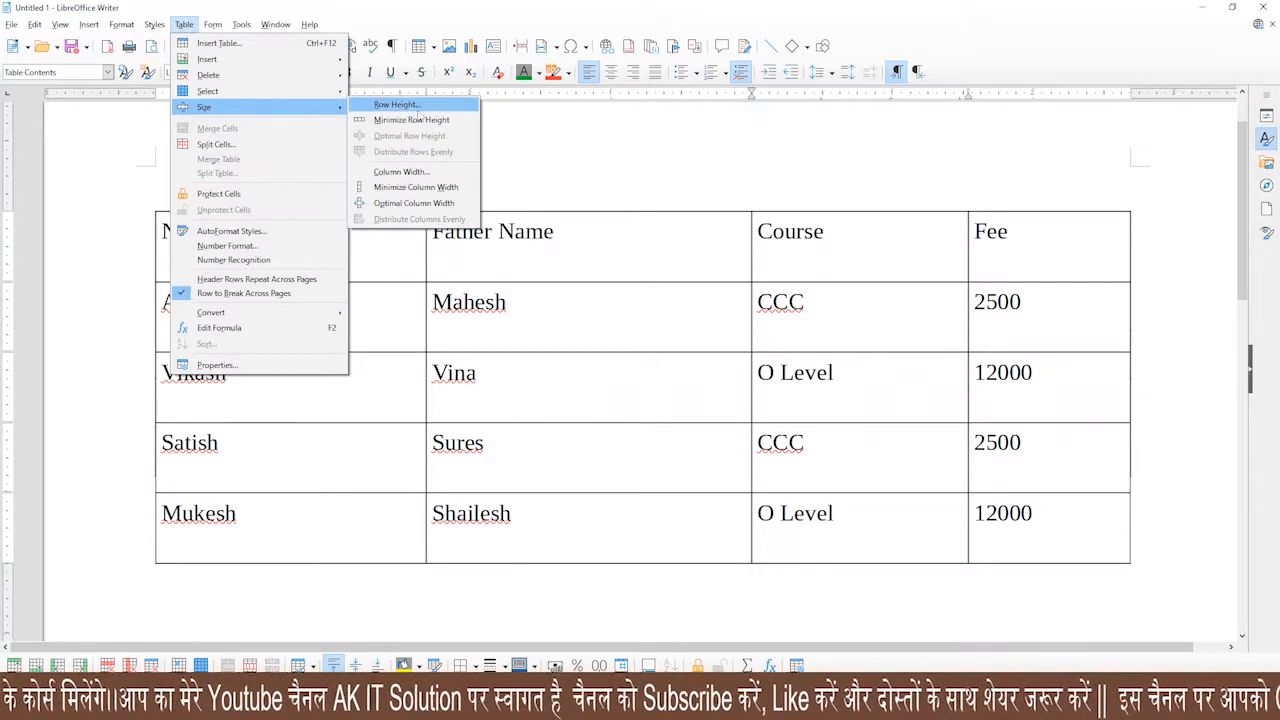
click(406, 178)
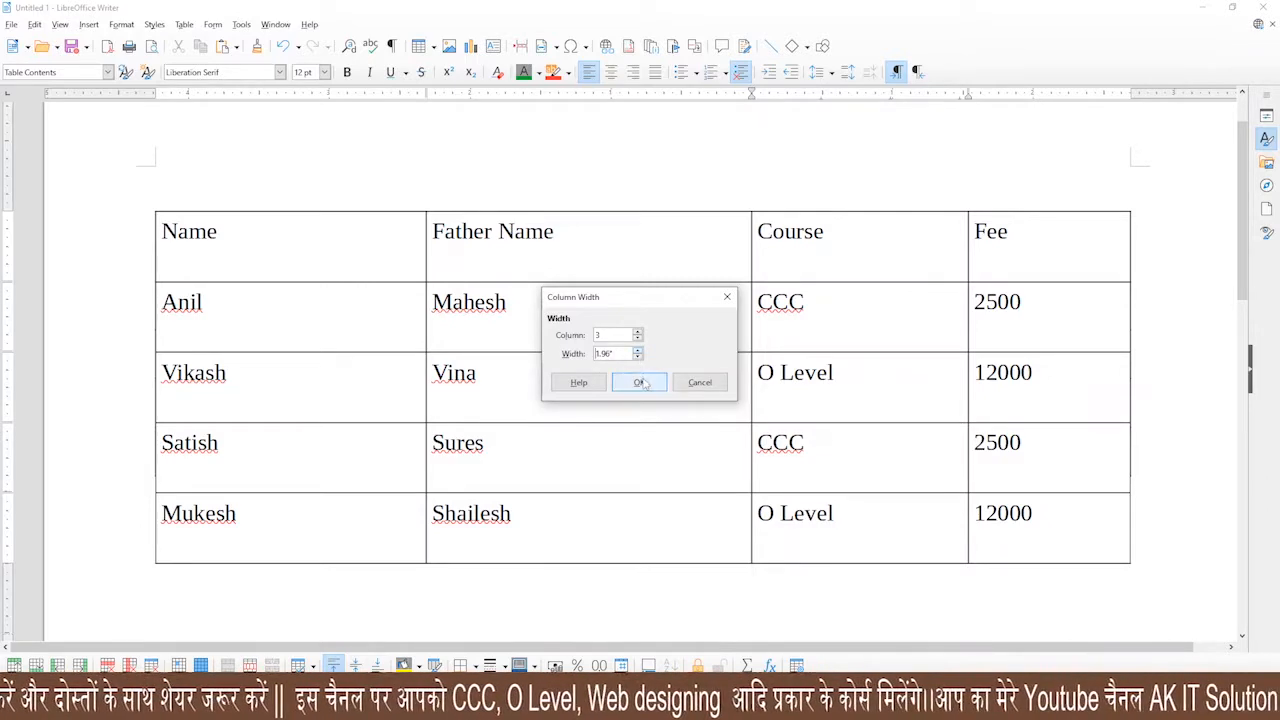
click(639, 382)
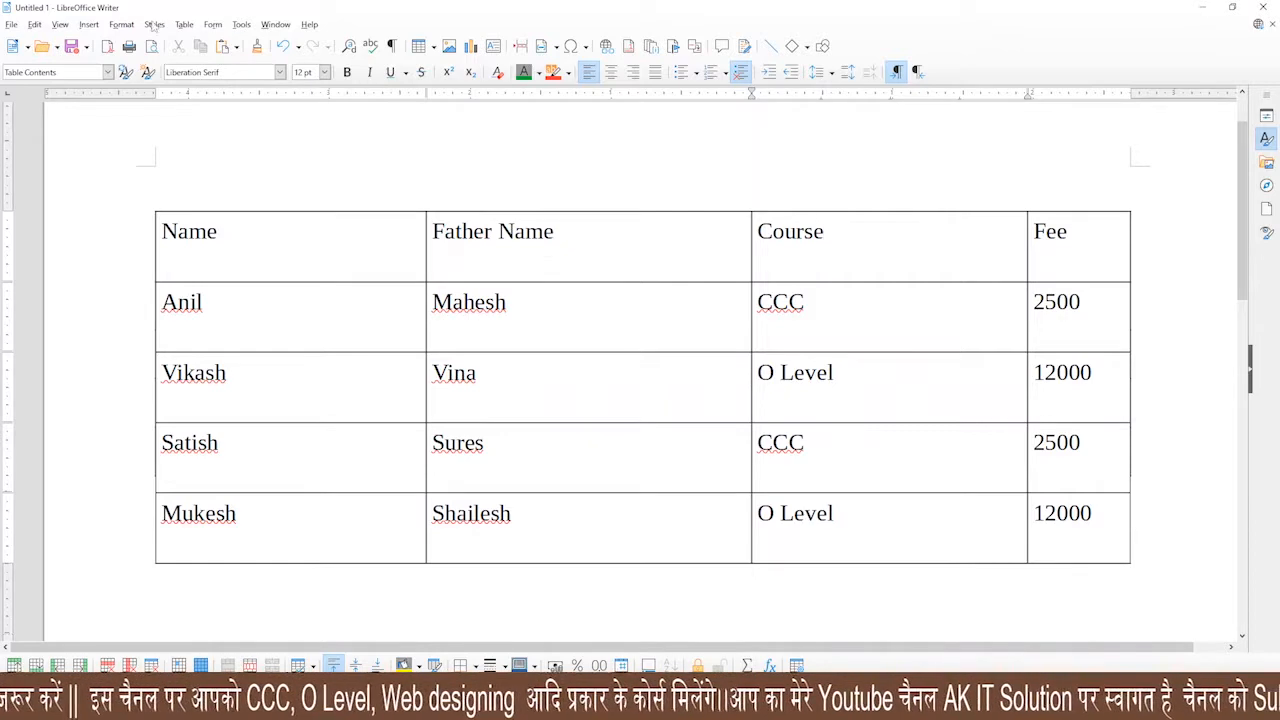
Minimize the width of the Course column and place the cursor back in its header cell
click(184, 24)
mouse_move(230, 107)
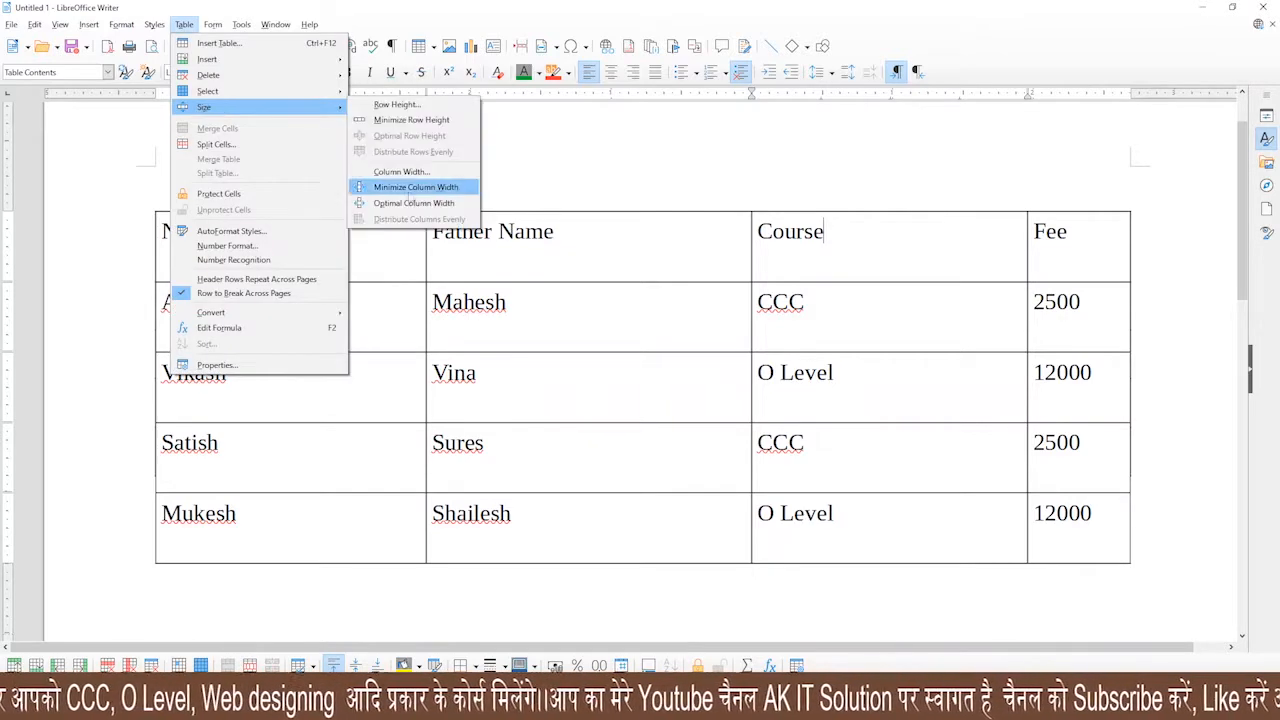
click(407, 193)
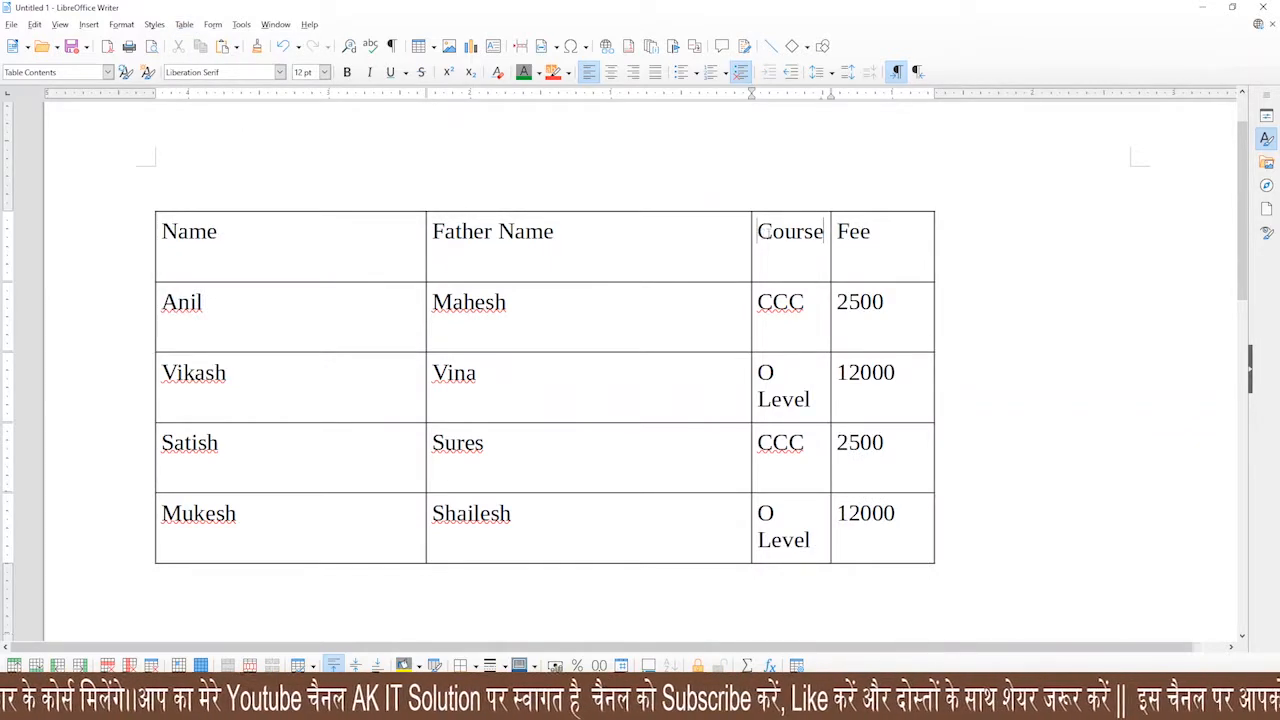
double_click(766, 234)
click(803, 265)
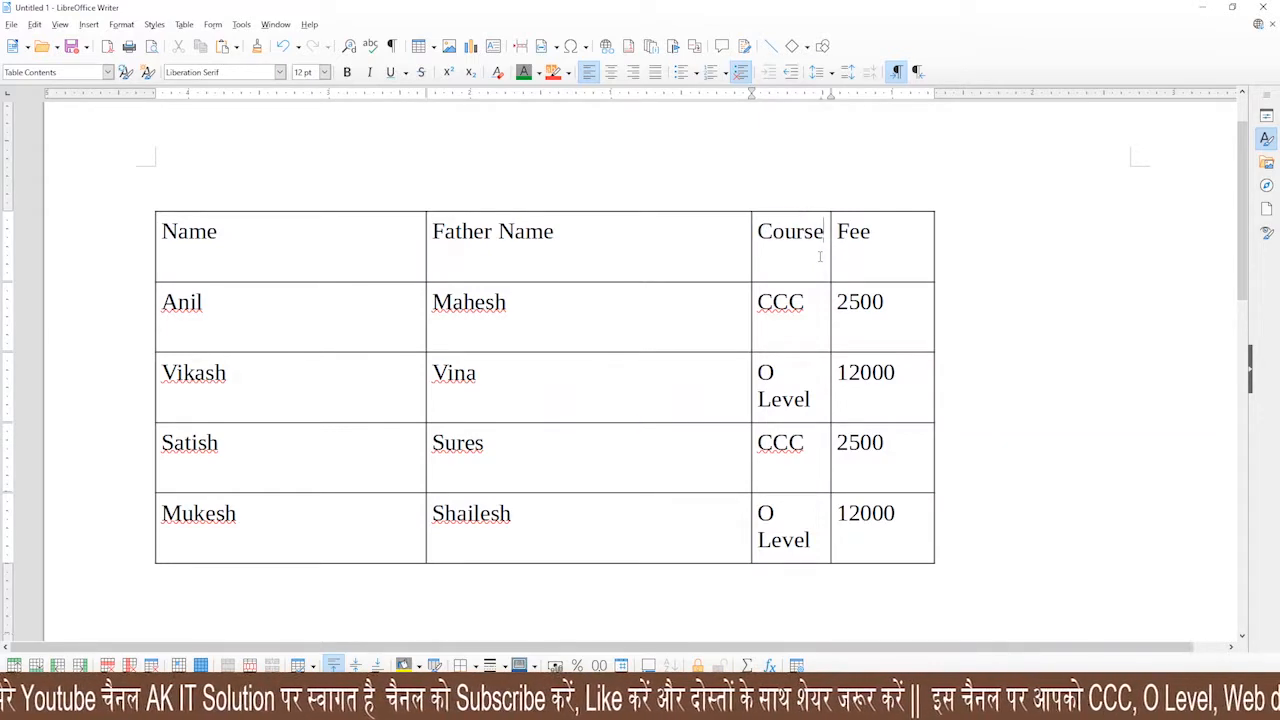
Select all cells of the table, from the Name header to the last Fee entry, and open the table commands
click(184, 24)
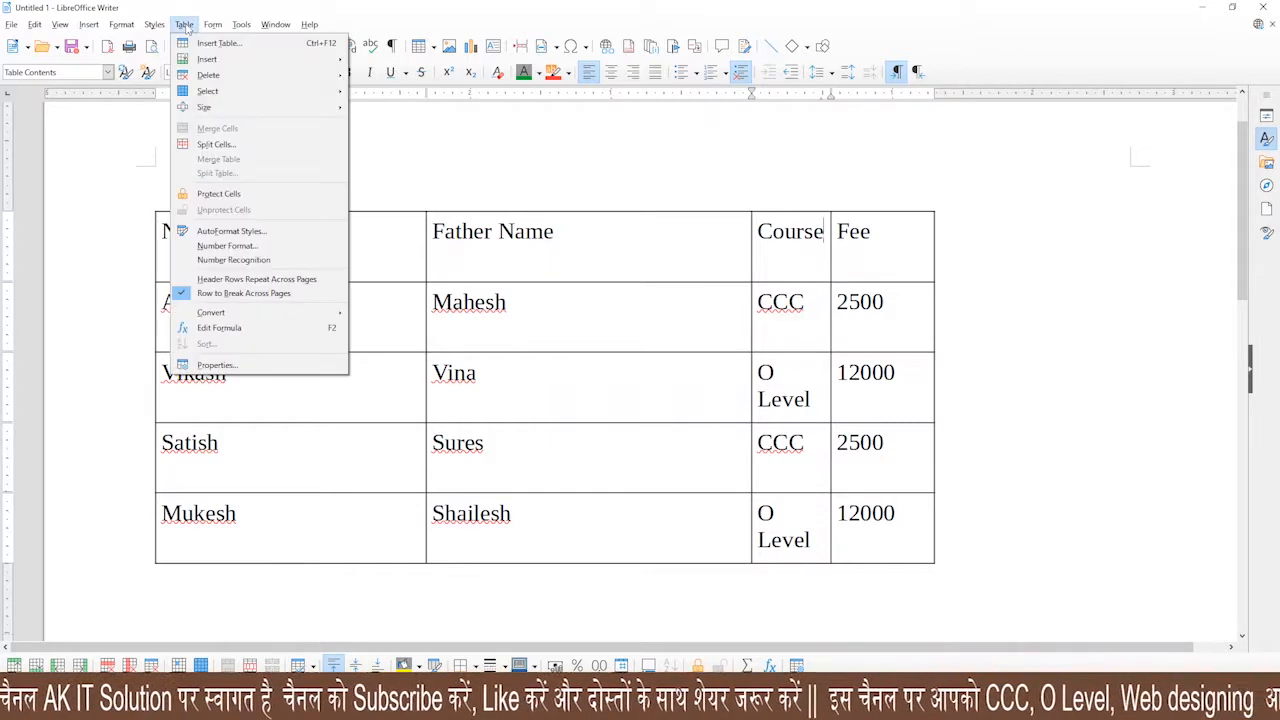
mouse_move(212, 117)
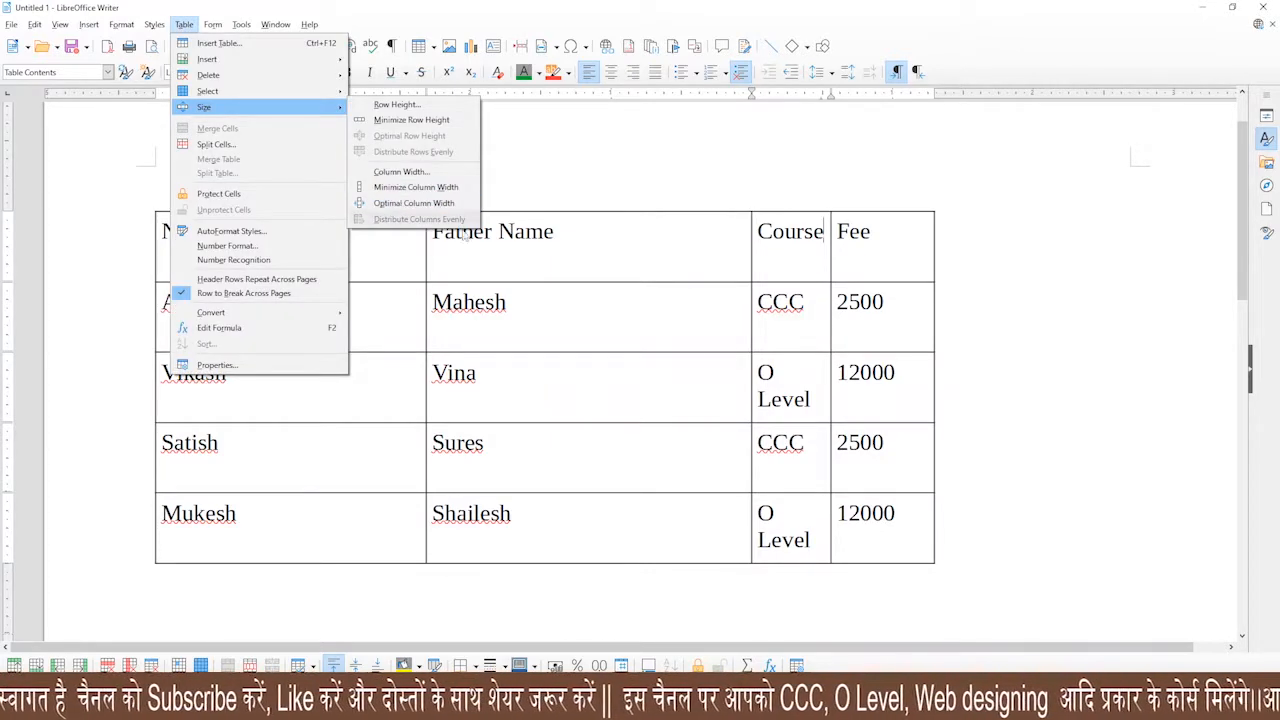
click(561, 234)
drag(561, 234, 910, 519)
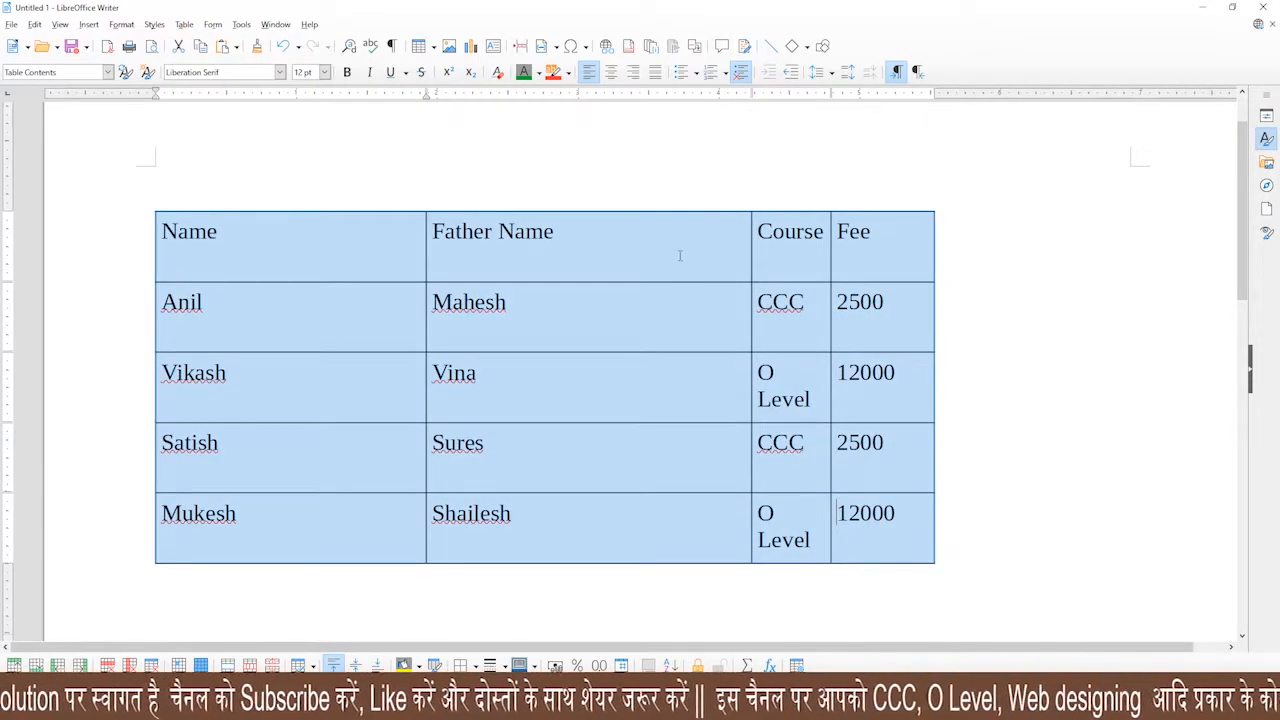
click(184, 25)
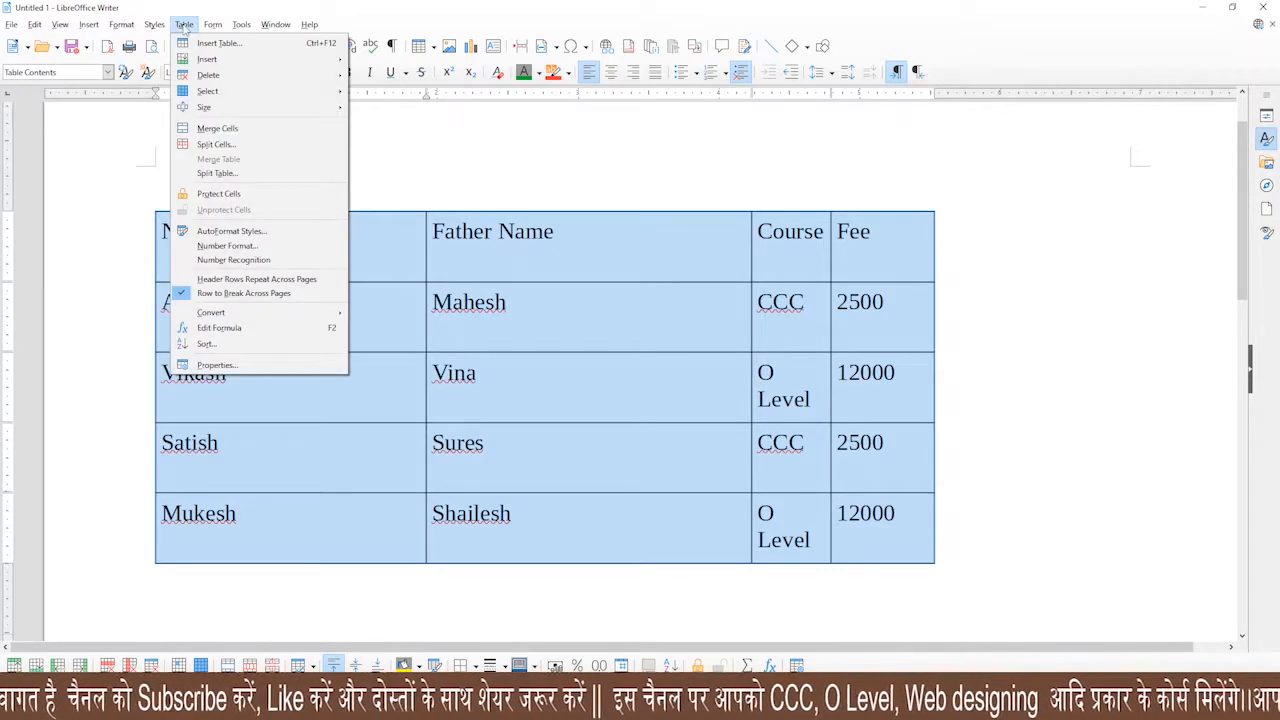